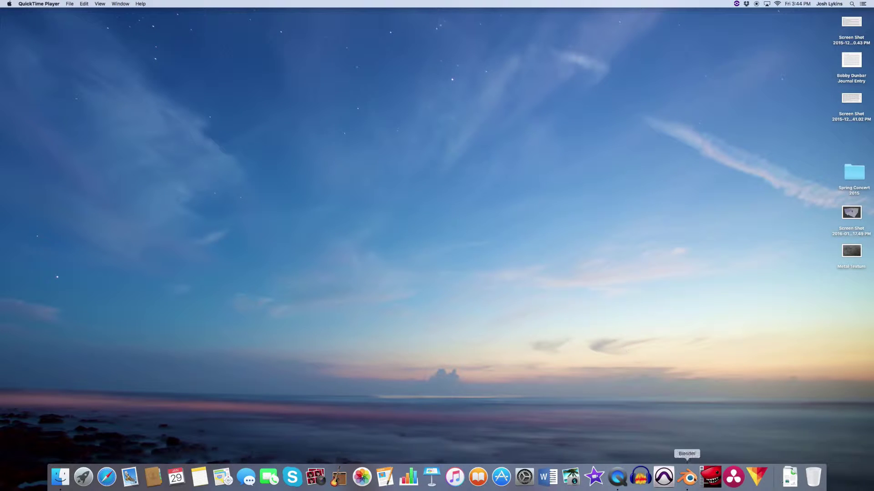
Step: Launch Blender, orbit the scene, and select the glass goblet, the room plane and the camera
click(687, 476)
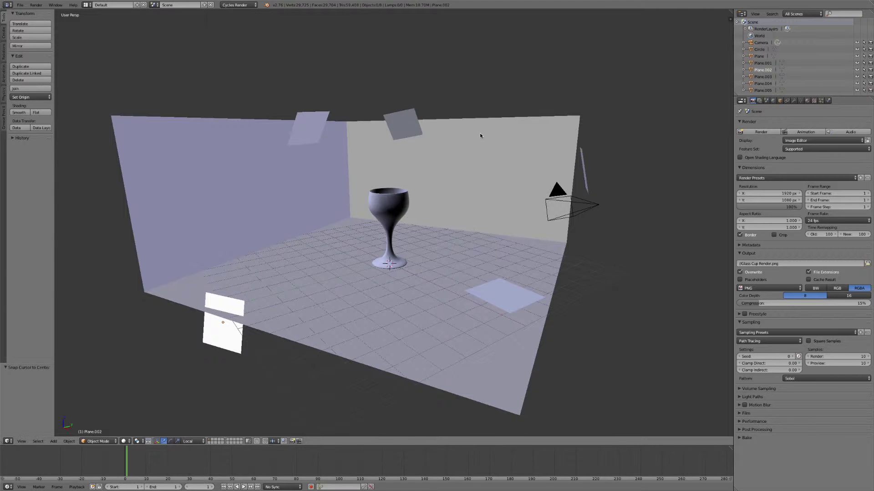
middle_drag(480, 133, 386, 176)
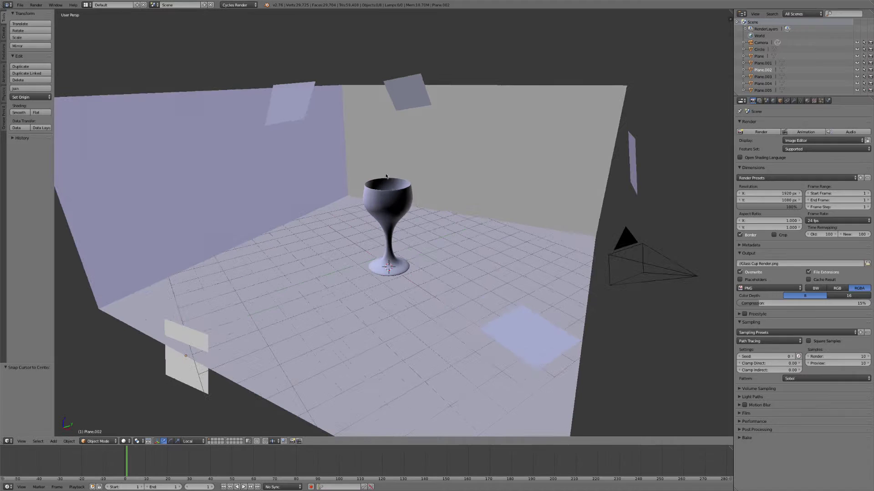
right_click(393, 207)
middle_drag(396, 205, 398, 157)
right_click(265, 80)
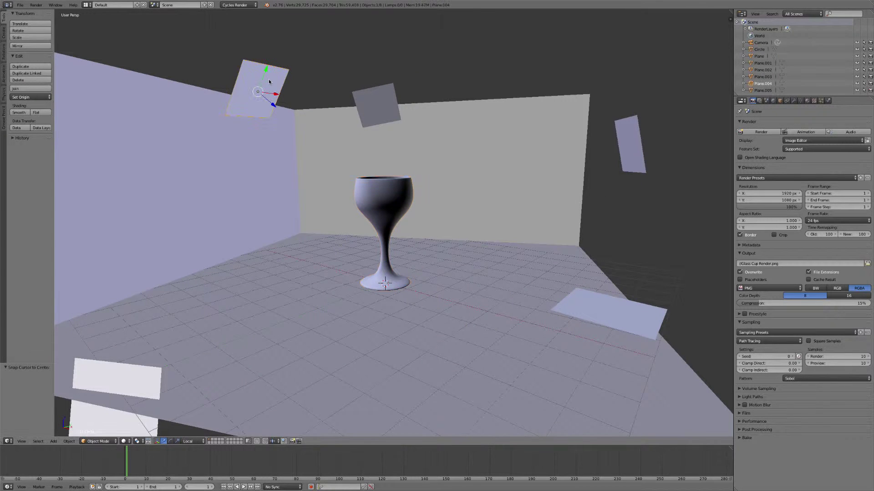
right_click(326, 164)
scroll(476, 216, down, 3)
right_click(574, 172)
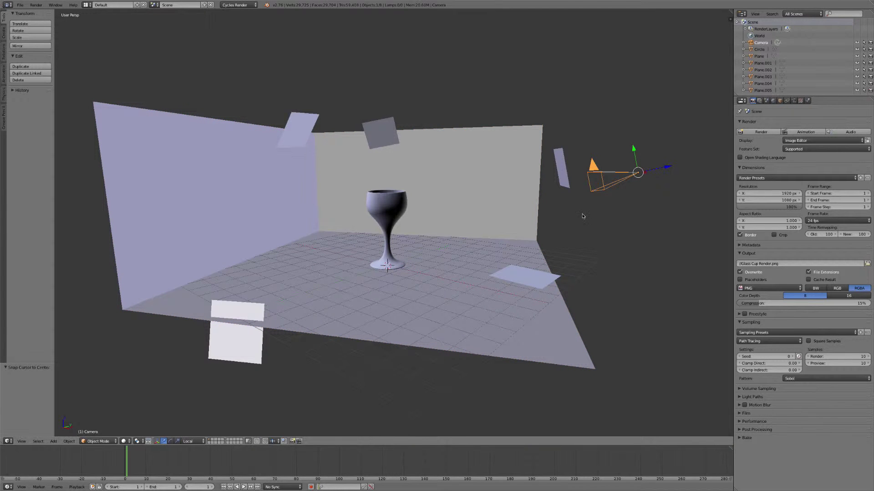
Step: On an empty layer, add a mesh circle and frame it in front view in Edit Mode
click(212, 439)
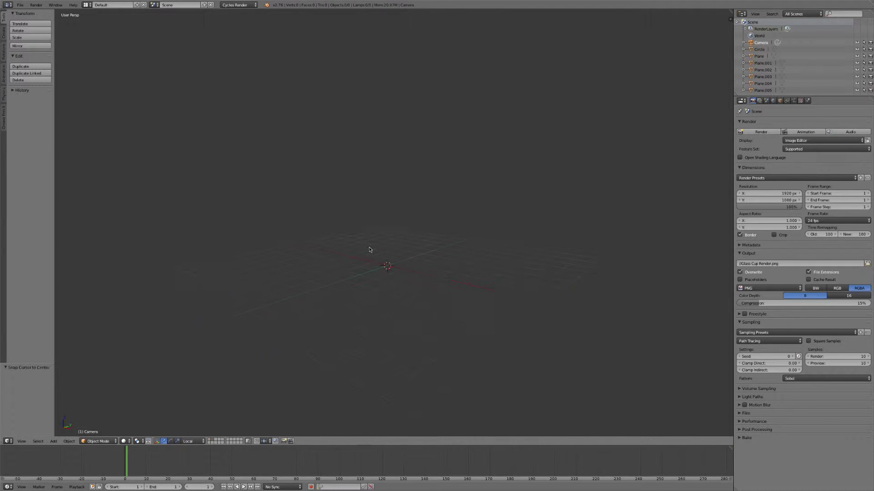
key(shift+a)
mouse_move(368, 249)
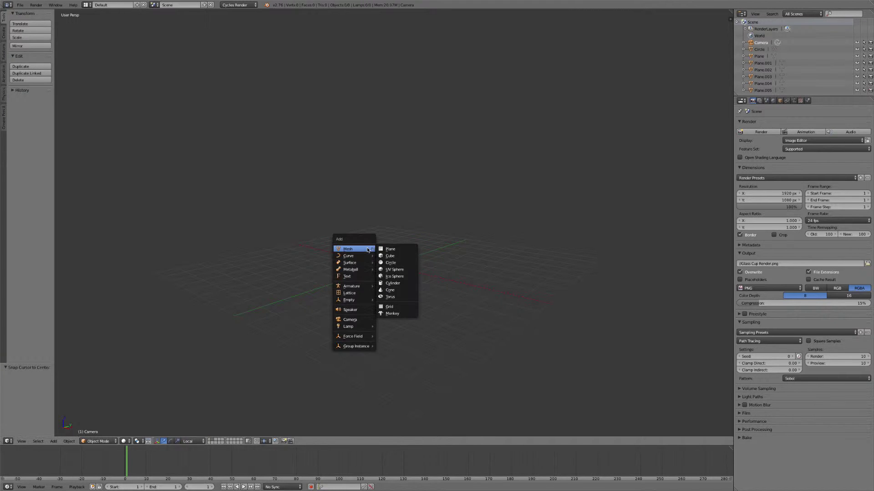
click(393, 263)
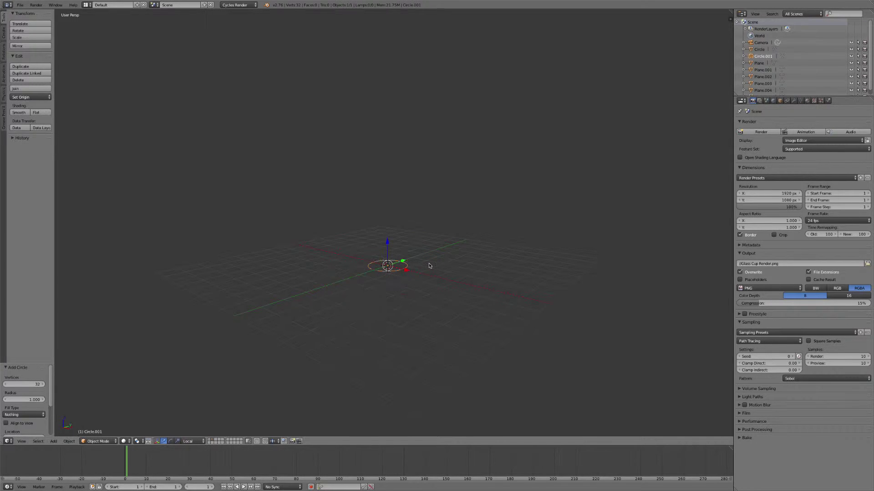
key(Tab)
key(Tab)
key(KP_3)
key(KP_1)
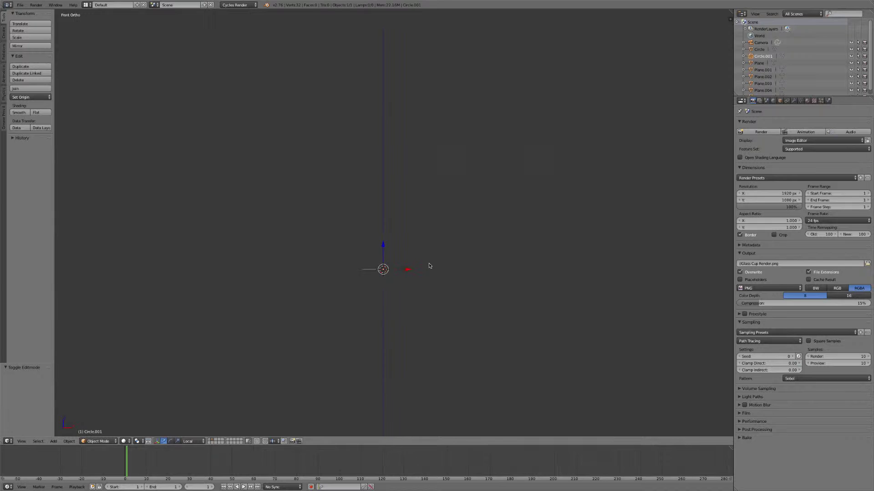
scroll(412, 271, up, 3)
shift+middle_drag(414, 271, 419, 156)
key(Tab)
scroll(434, 234, up, 2)
Step: Extrude the circle's ring straight down four times into a short segmented cylinder
key(e)
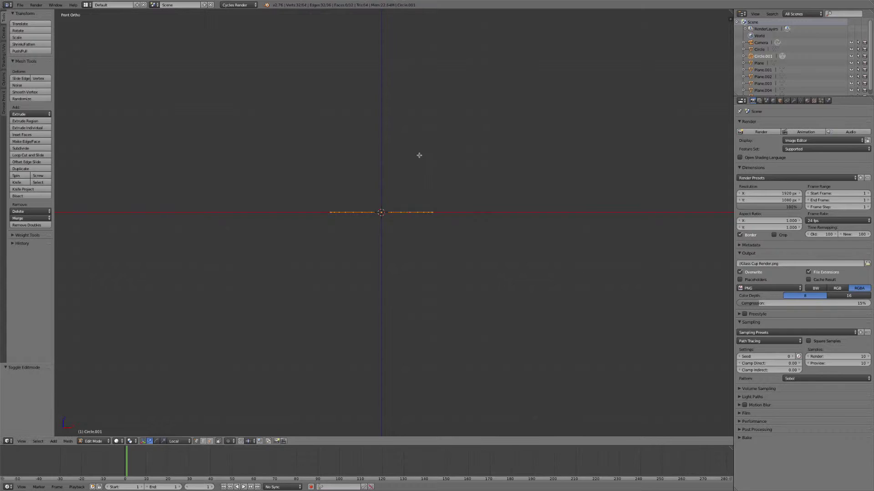
key(z)
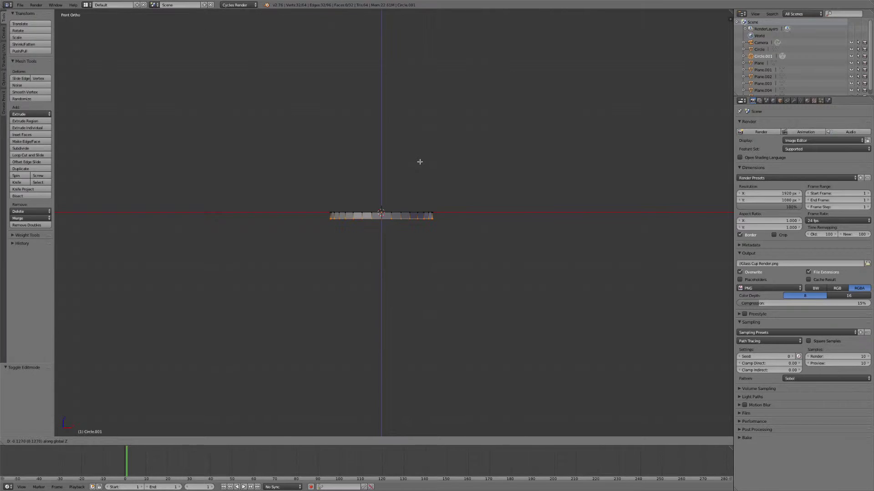
click(420, 163)
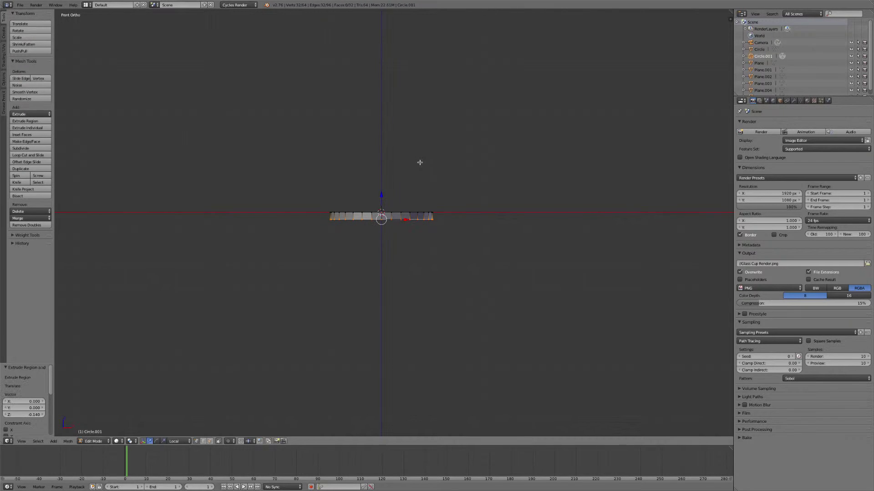
key(e)
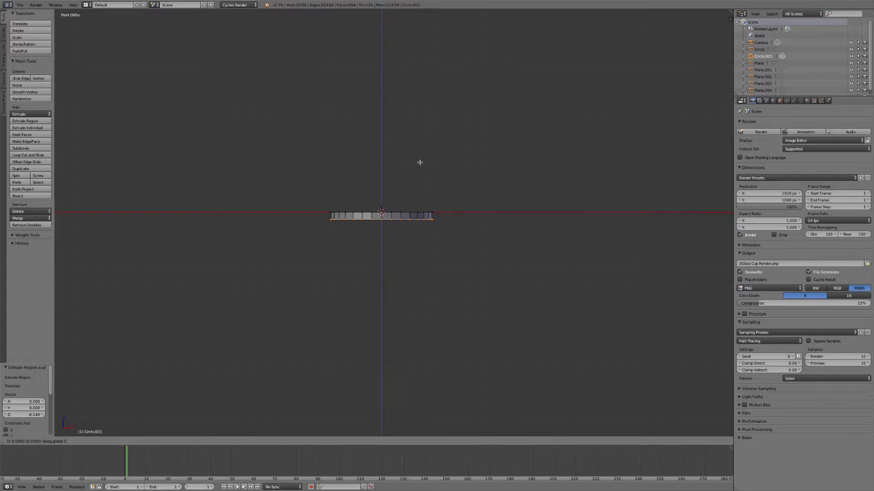
key(z)
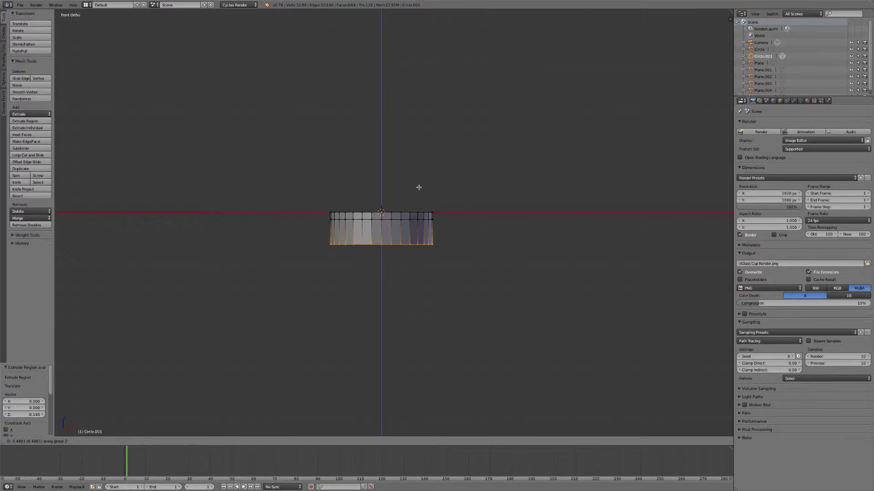
click(418, 188)
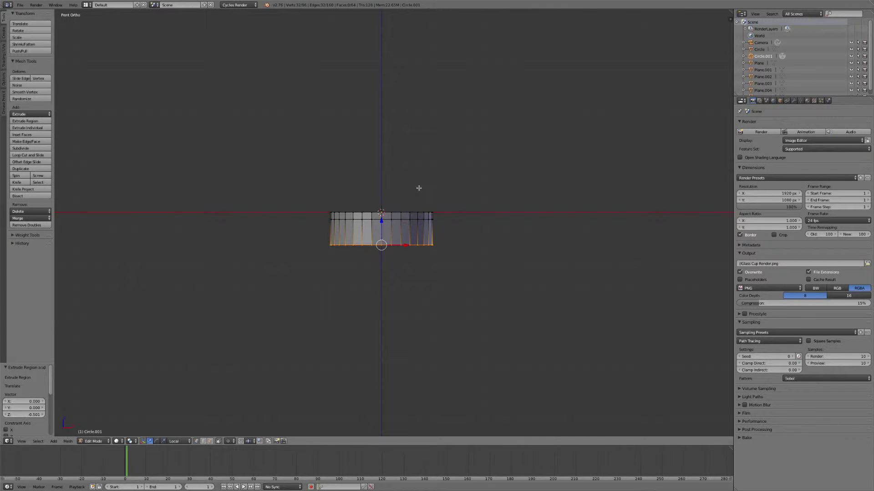
key(e)
key(z)
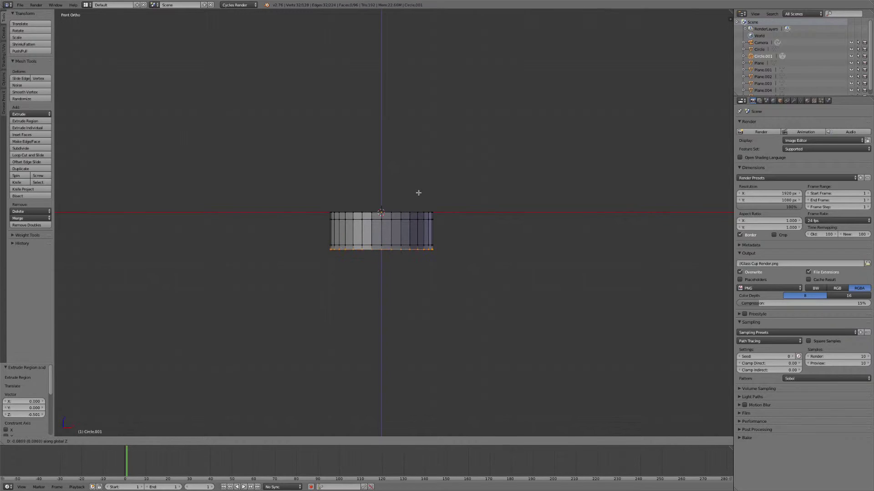
click(418, 195)
key(e)
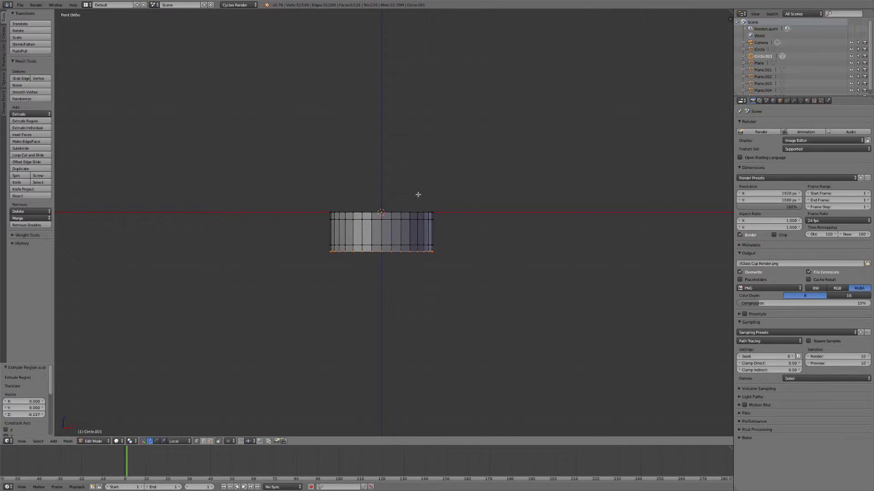
key(z)
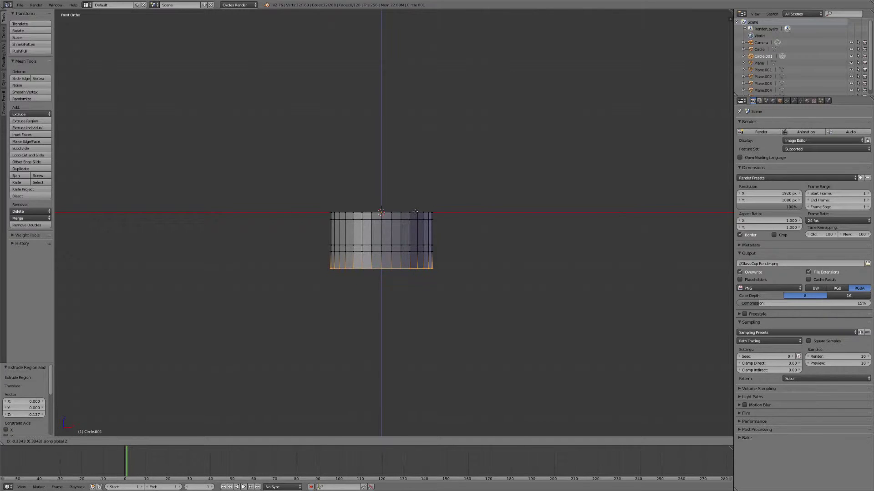
click(415, 212)
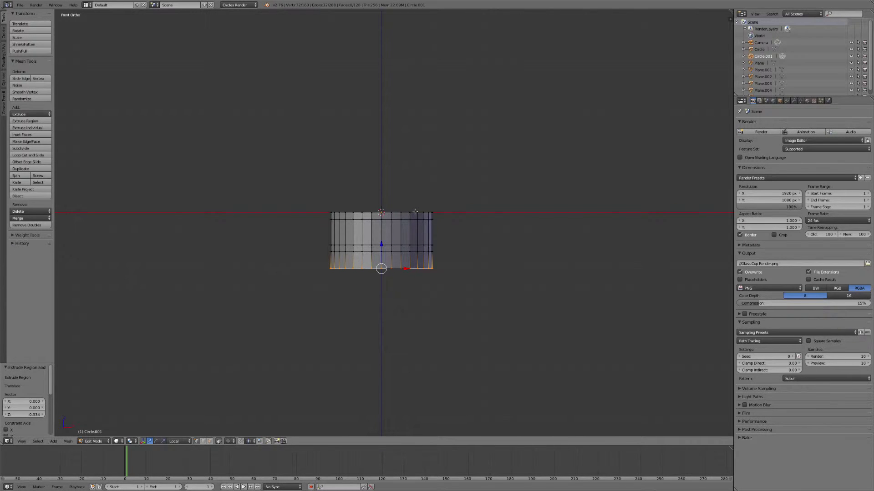
Step: Widen the bottom ring about three times (3.183) and extrude it twice for rim thickness
key(s)
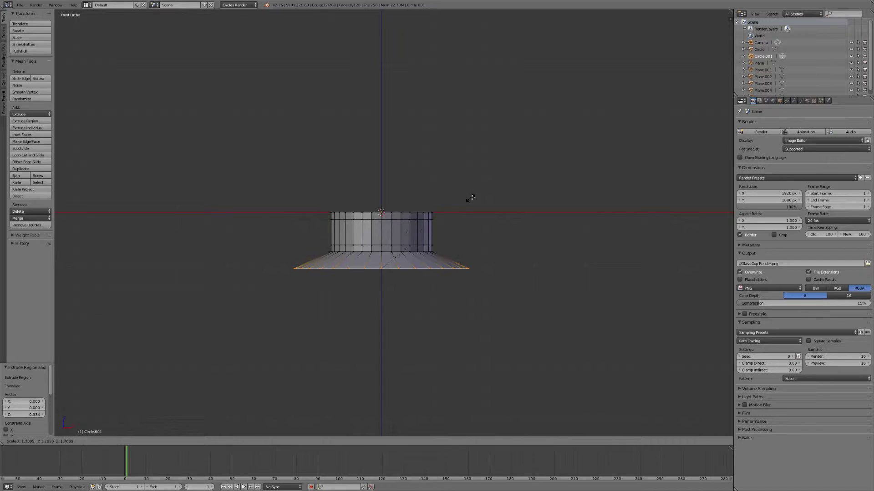
click(574, 184)
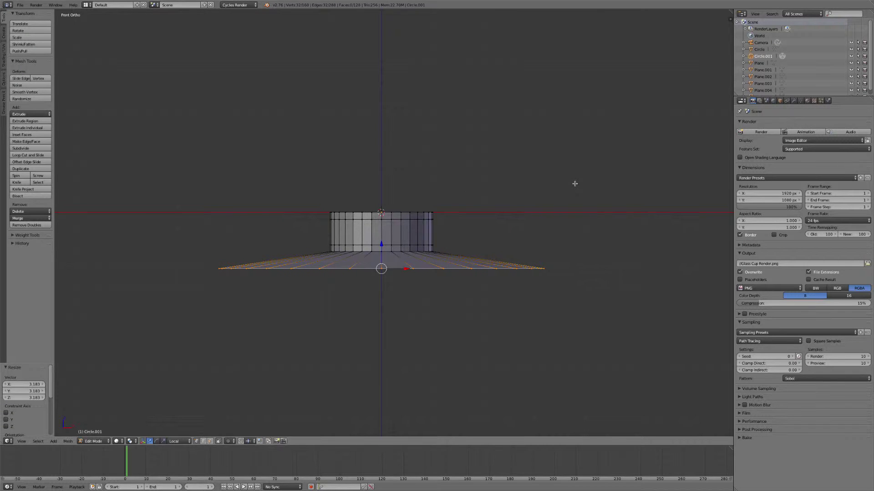
key(e)
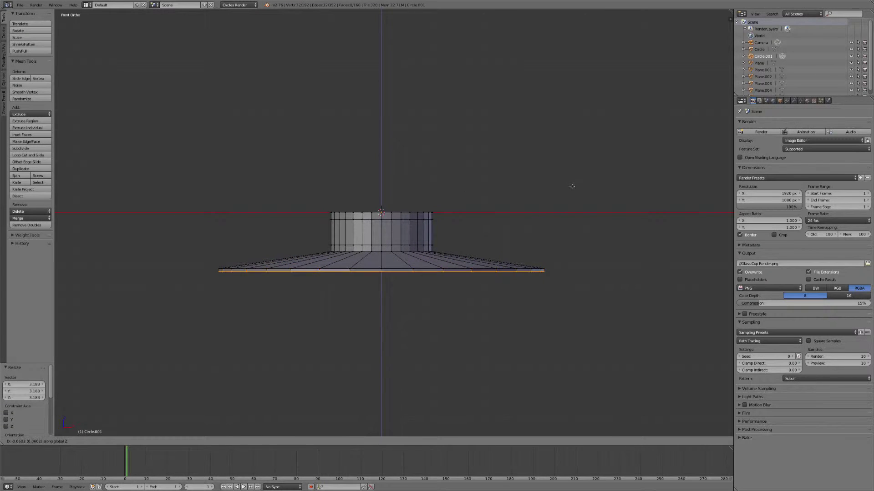
click(571, 186)
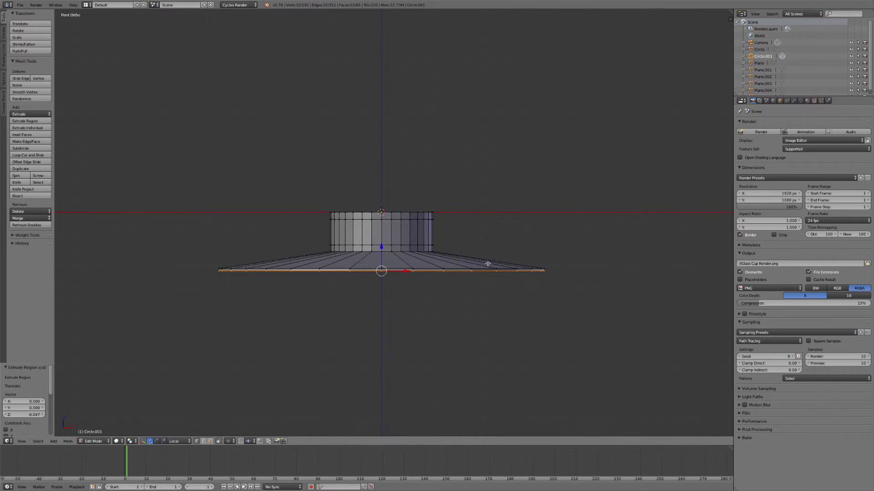
scroll(491, 185, up, 3)
key(e)
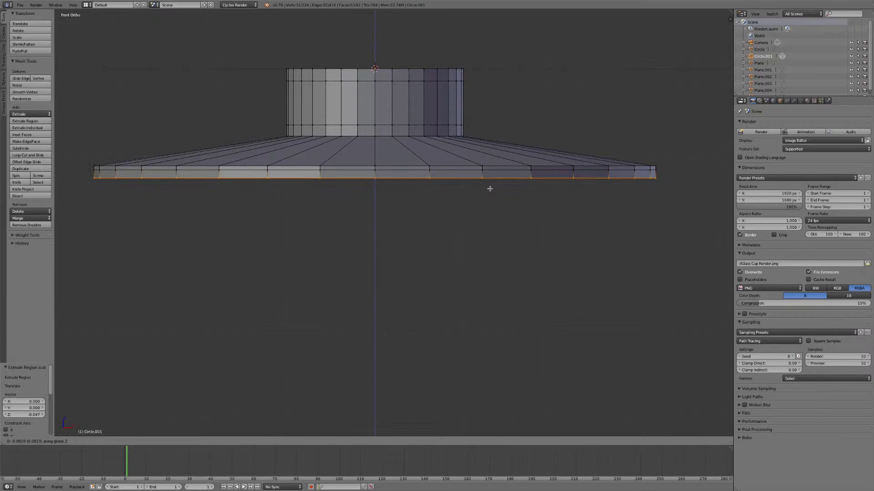
click(490, 189)
Step: Extrude the outer ring, shrink it to a small hole, and fill the centre with a face
middle_drag(413, 213, 419, 202)
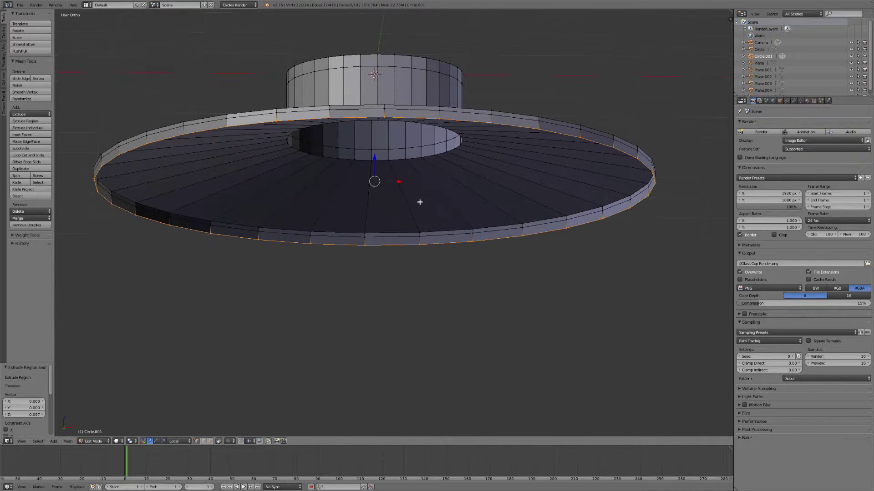
key(e)
key(s)
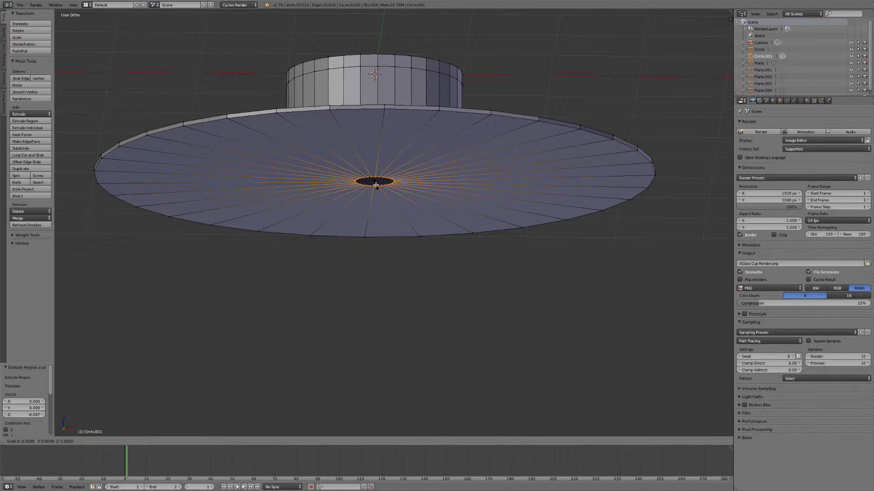
click(377, 182)
key(f)
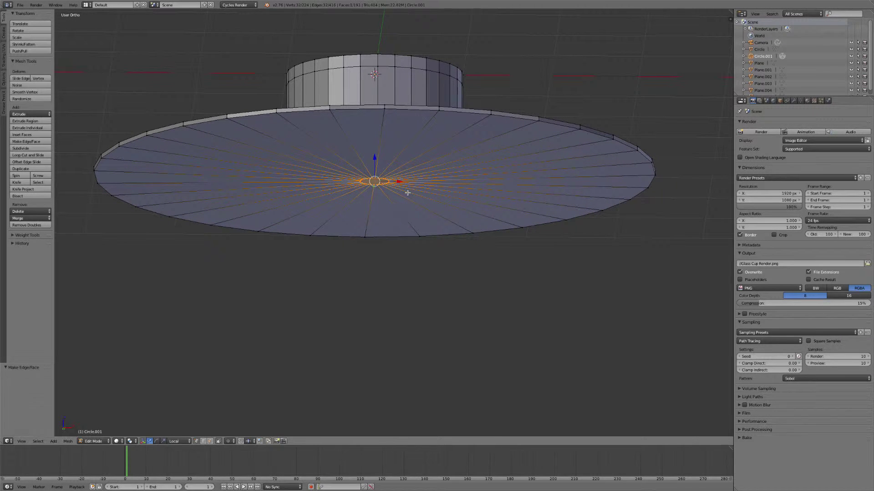
middle_drag(418, 111, 415, 138)
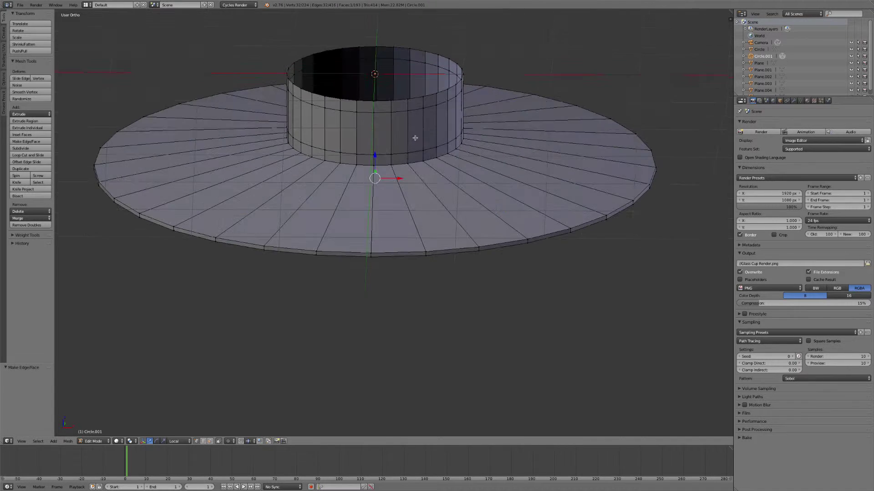
Step: Raise the bottom ring slightly in front view and select the cylinder's top rim loop
key(KP_1)
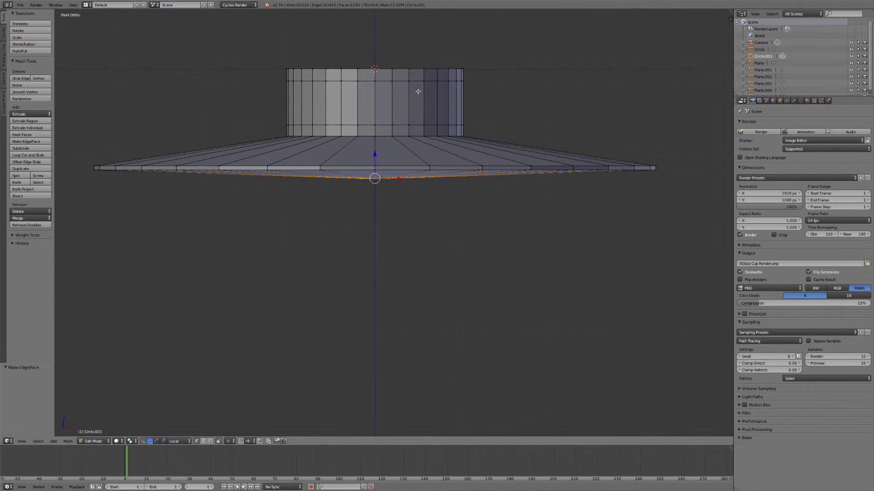
drag(375, 154, 375, 146)
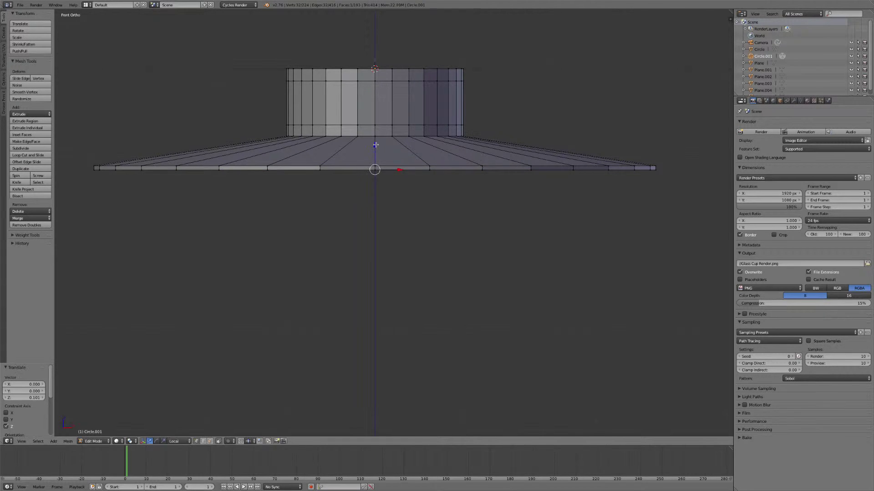
shift+middle_drag(455, 79, 453, 198)
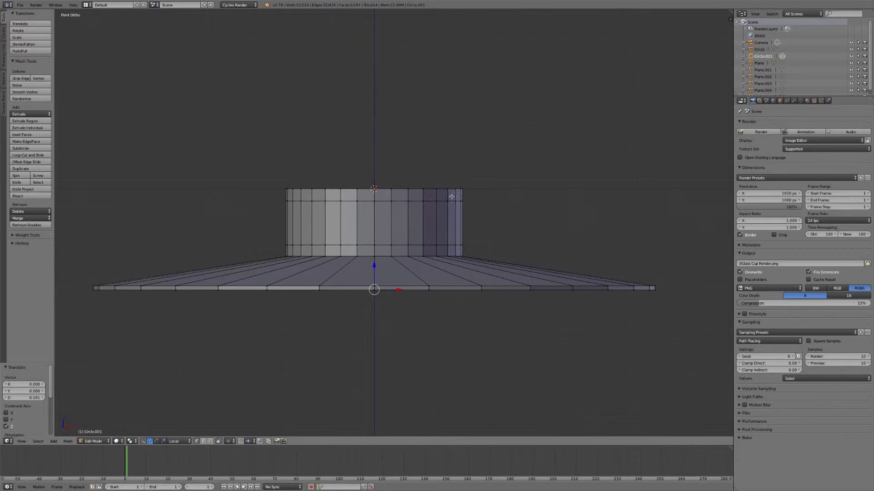
right_click(359, 189)
ctrl+right_click(341, 189)
alt+right_click(330, 189)
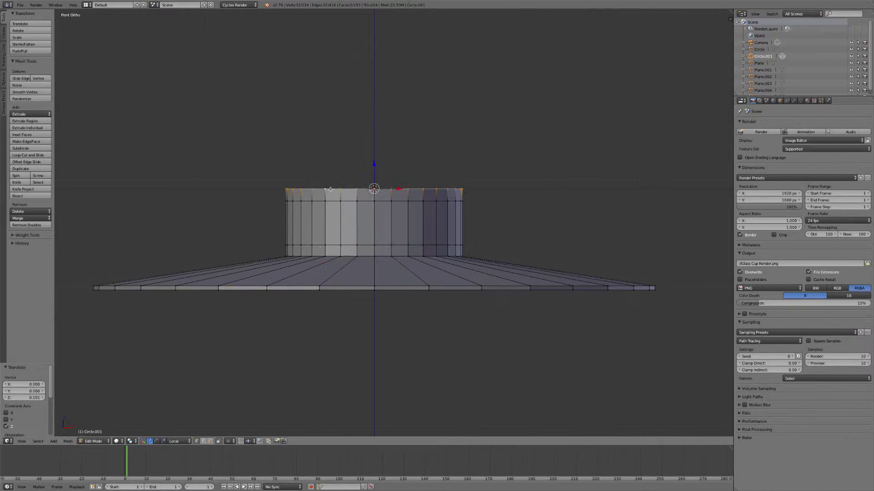
middle_drag(421, 177, 419, 192)
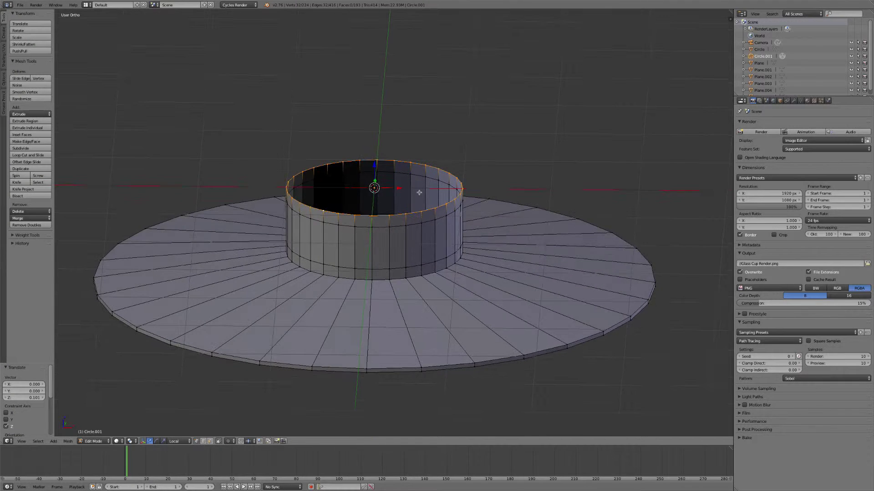
key(KP_1)
Step: Extrude the top rim upward twice in short vertical steps
key(e)
key(z)
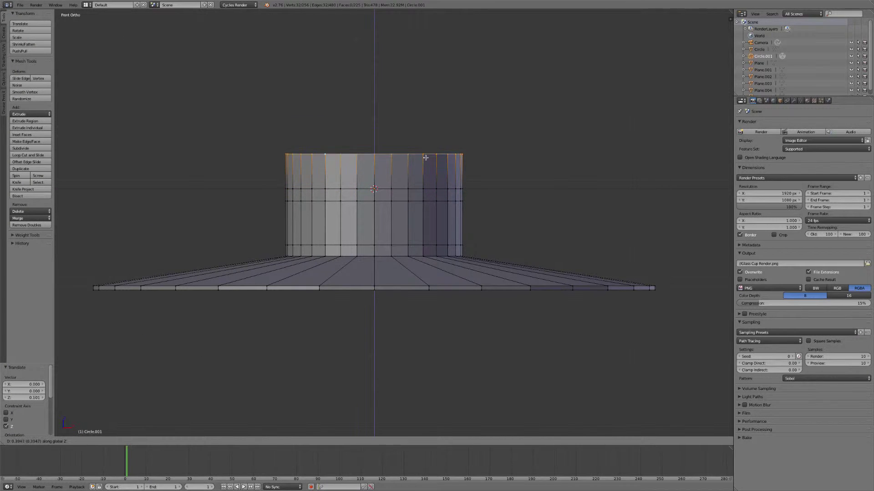
click(424, 185)
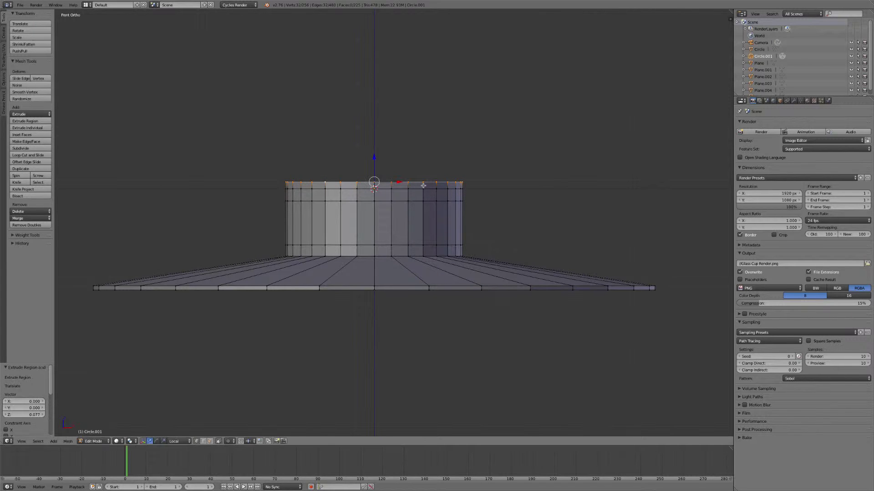
key(e)
key(z)
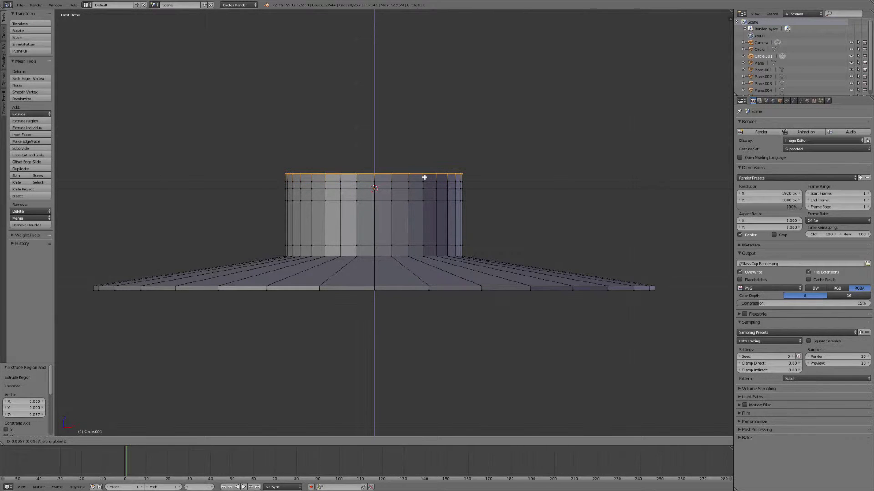
click(425, 177)
scroll(414, 137, down, 3)
shift+middle_drag(413, 136, 414, 206)
Step: Extrude the top rim into a tall section, raising the column well above the base
key(e)
key(z)
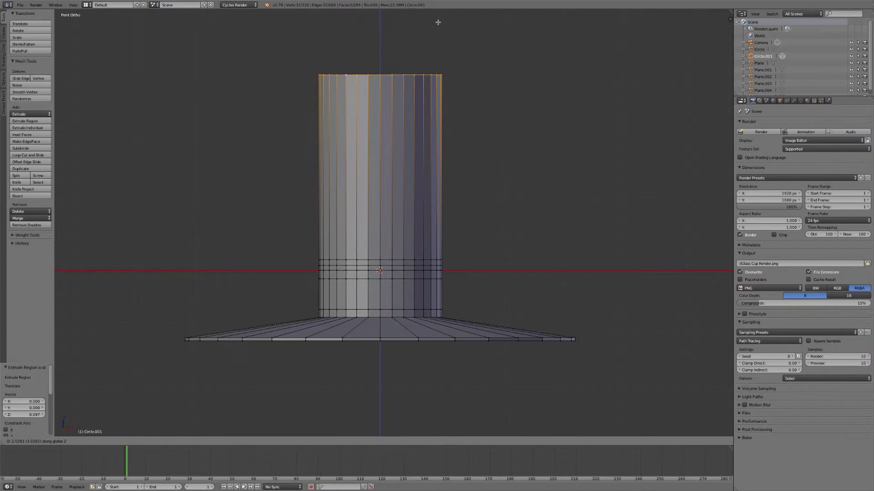
click(437, 26)
shift+middle_drag(425, 118, 414, 298)
scroll(415, 259, down, 2)
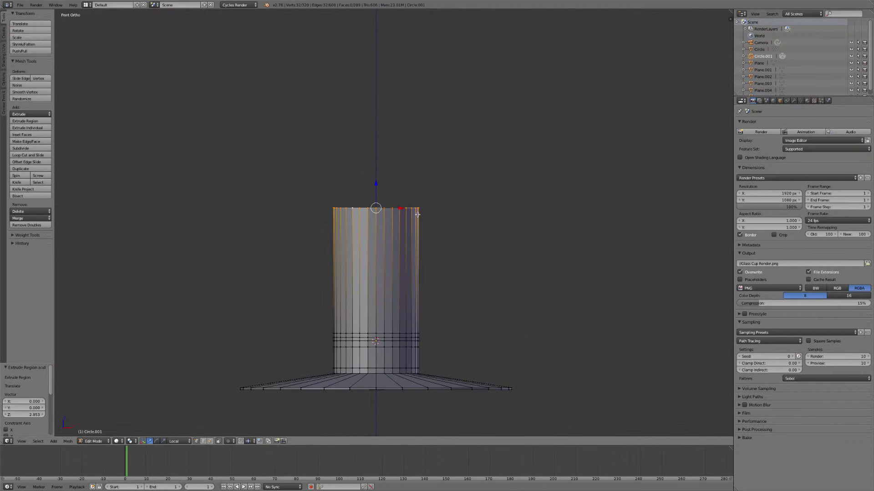
shift+middle_drag(418, 221, 439, 203)
Step: Extrude the top ring upward twice more, adding a thin band near the top
key(e)
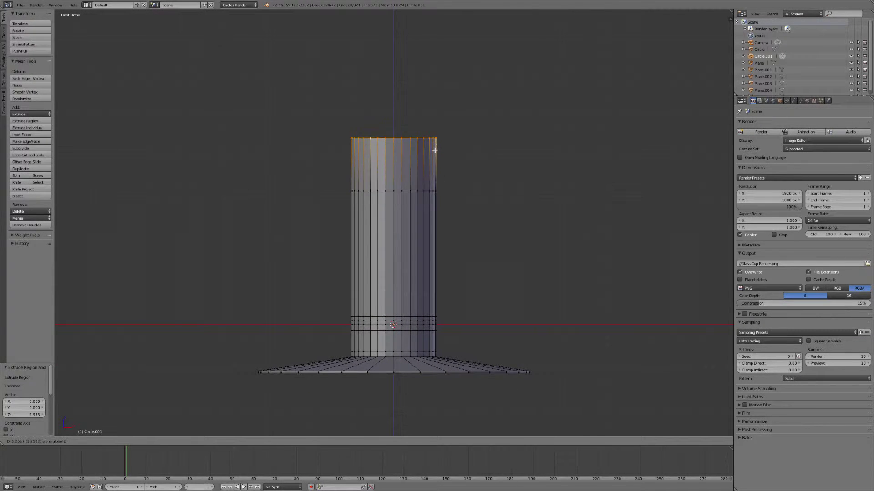
click(443, 81)
key(e)
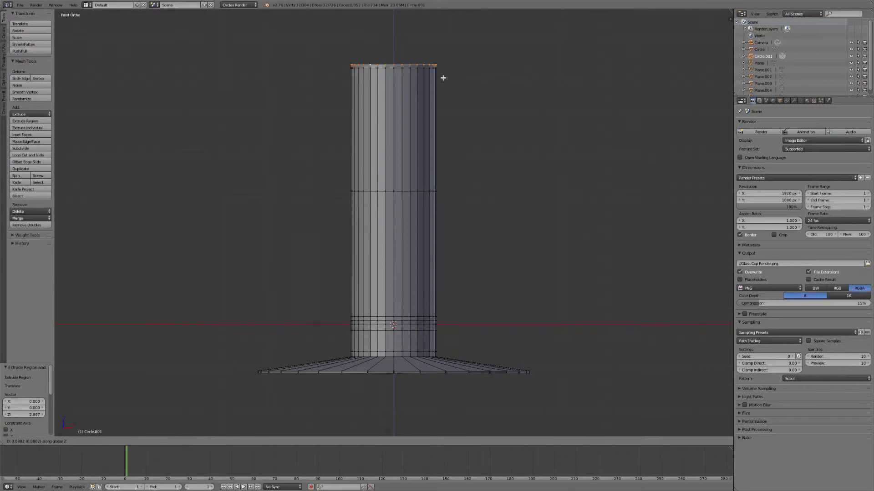
click(442, 78)
scroll(423, 129, up, 5)
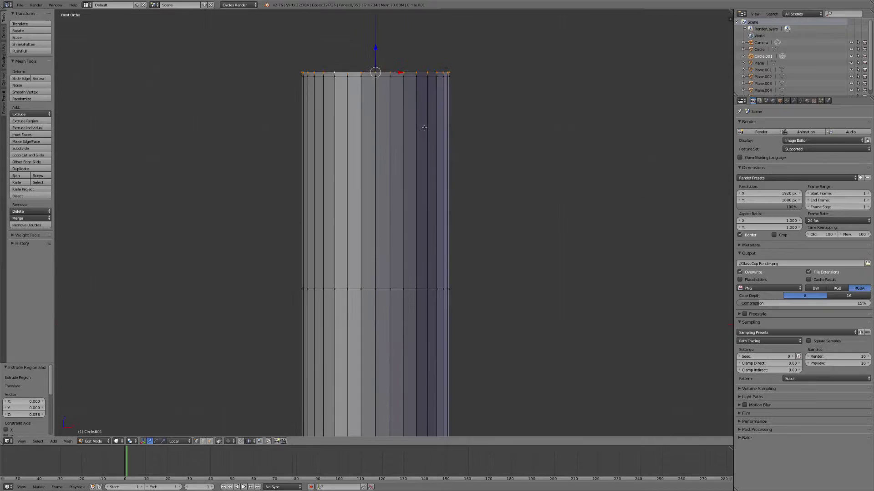
shift+middle_drag(462, 271, 437, 286)
Step: Add one more small vertical extrusion at the rim and review the whole stem
key(e)
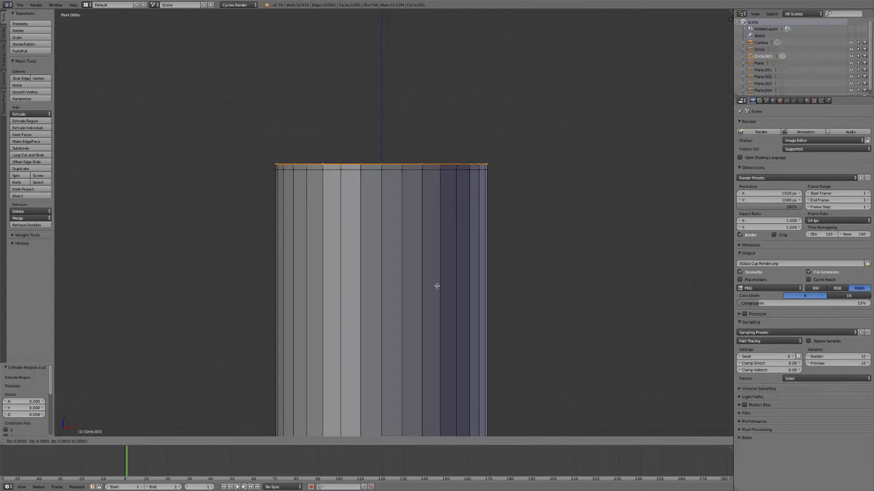
key(z)
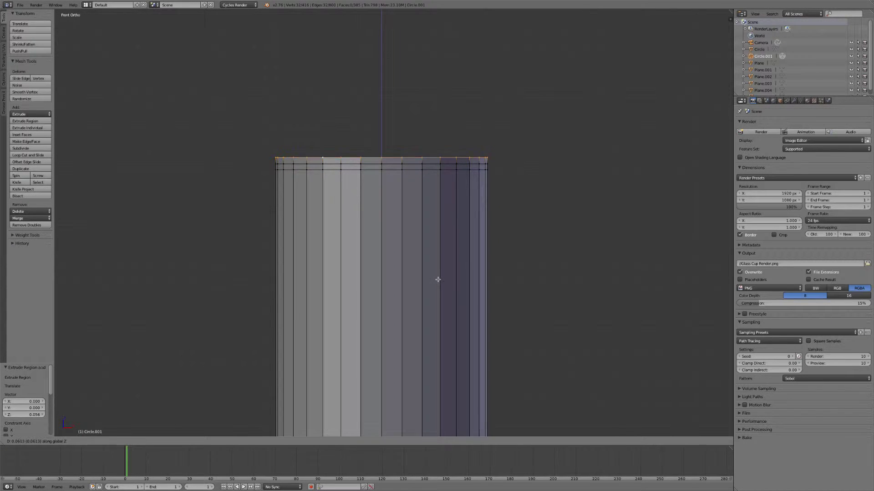
click(436, 282)
scroll(410, 249, down, 3)
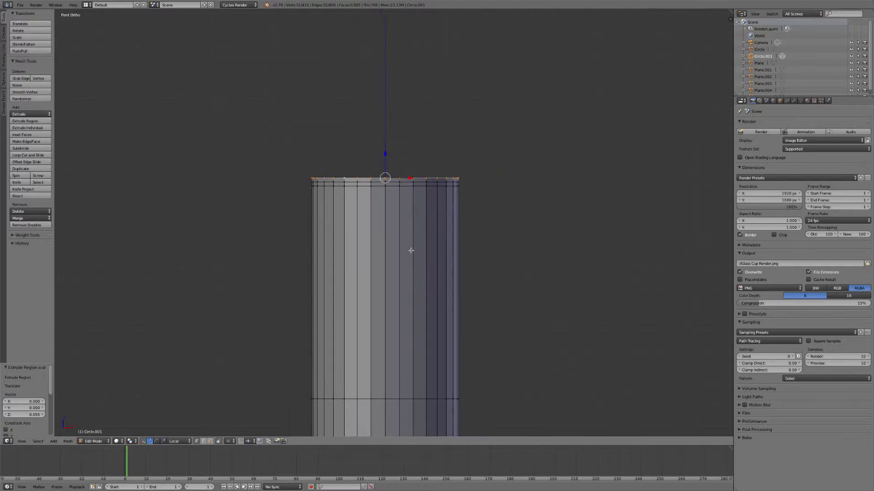
shift+middle_drag(398, 361, 433, 193)
shift+scroll(433, 194, down, 5)
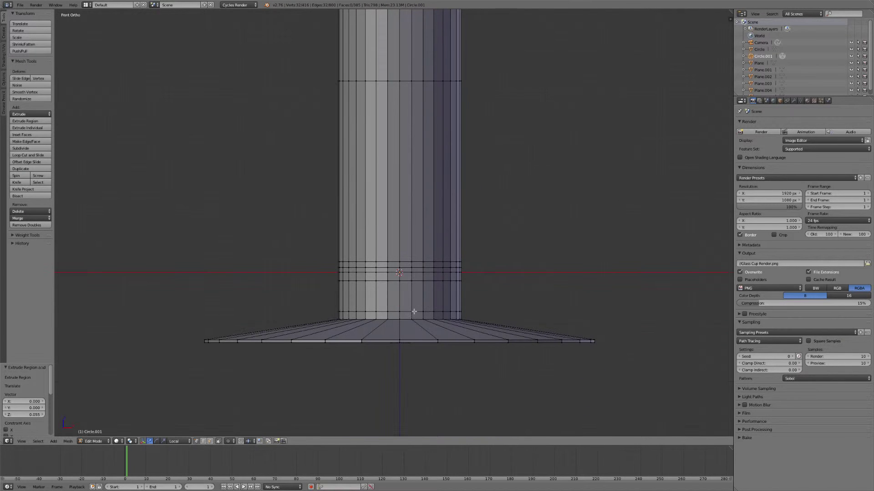
middle_drag(419, 281, 388, 248)
scroll(387, 249, up, 3)
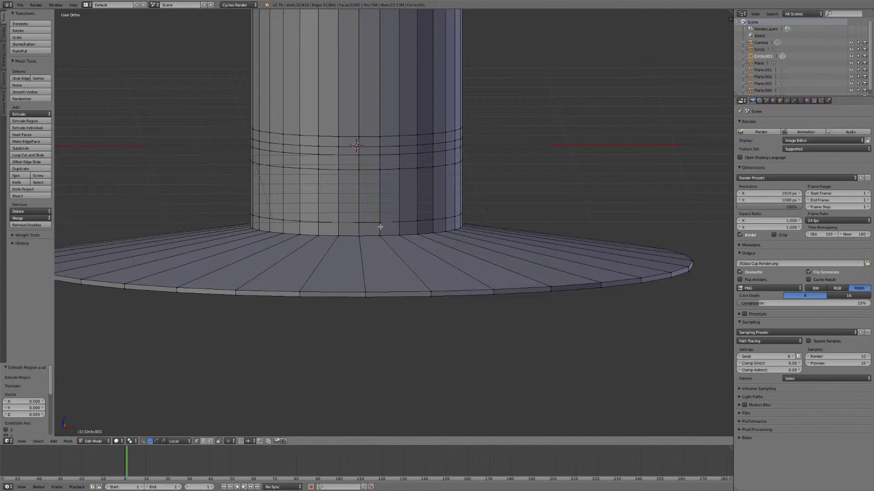
Step: Select the stem's bottom ring and scale it to 0.960
right_click(336, 222)
alt+right_click(324, 222)
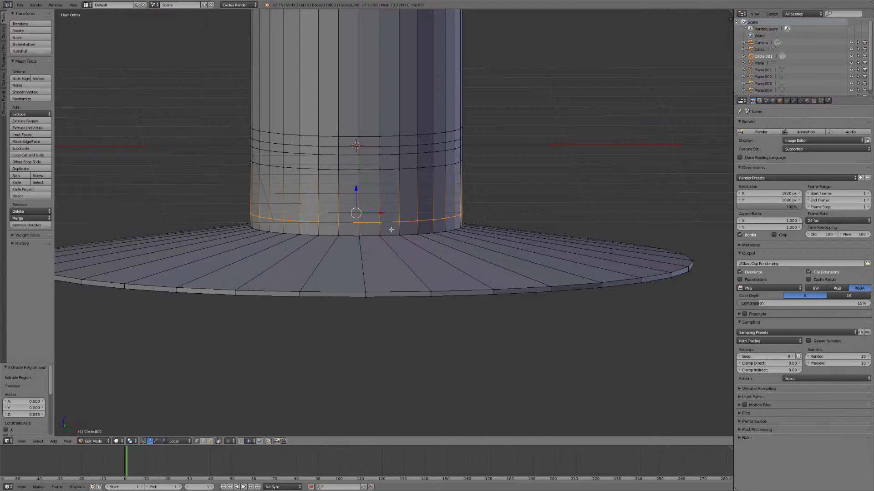
key(s)
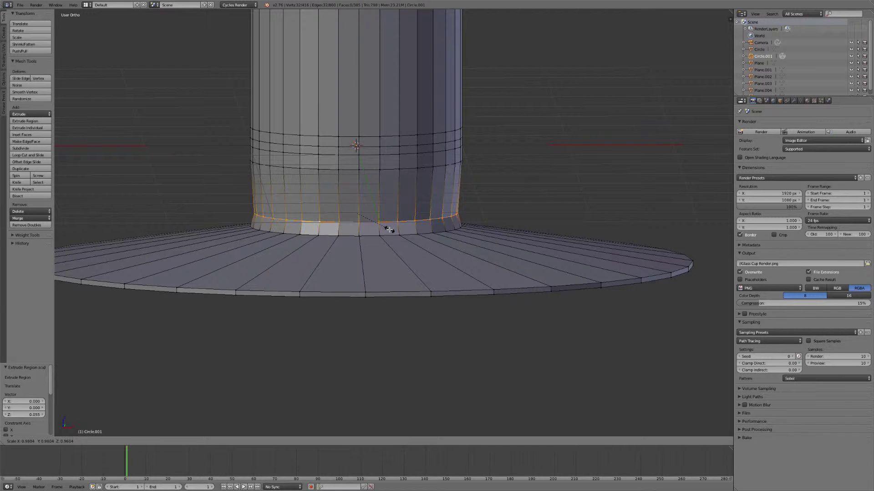
click(389, 230)
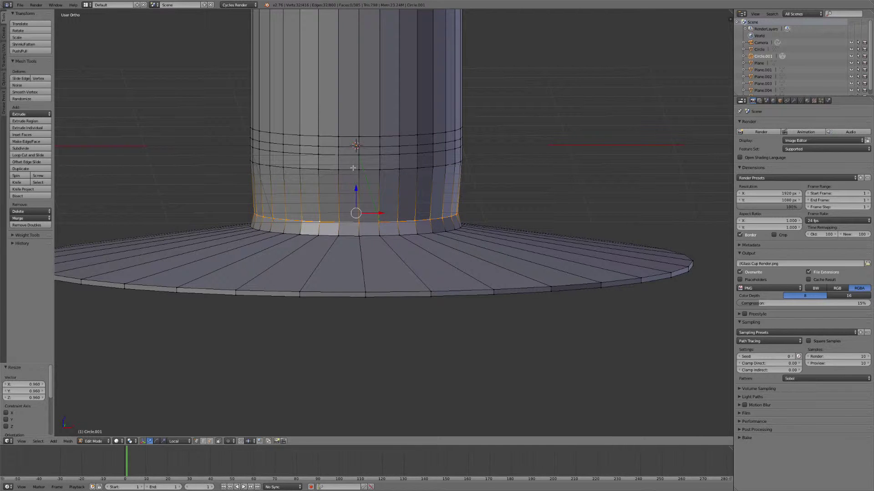
Step: Slide the ring above it down toward the base and narrow it to 0.921
alt+right_click(356, 172)
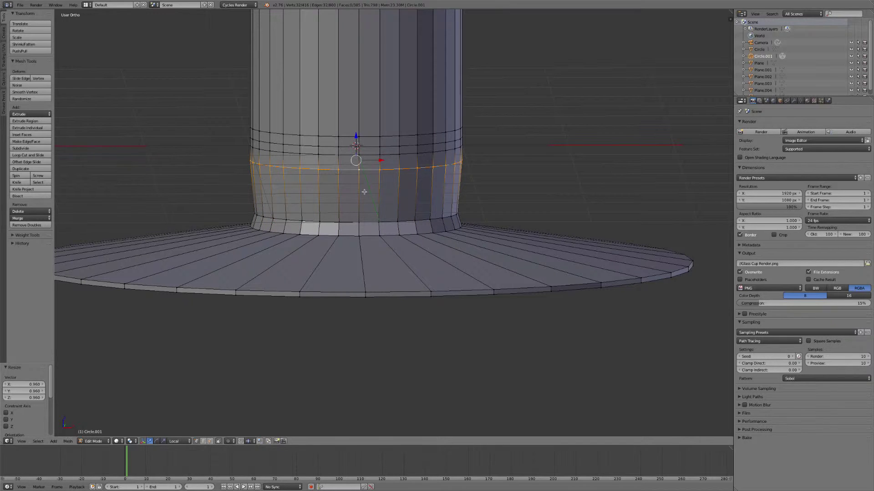
key(g)
key(z)
key(z)
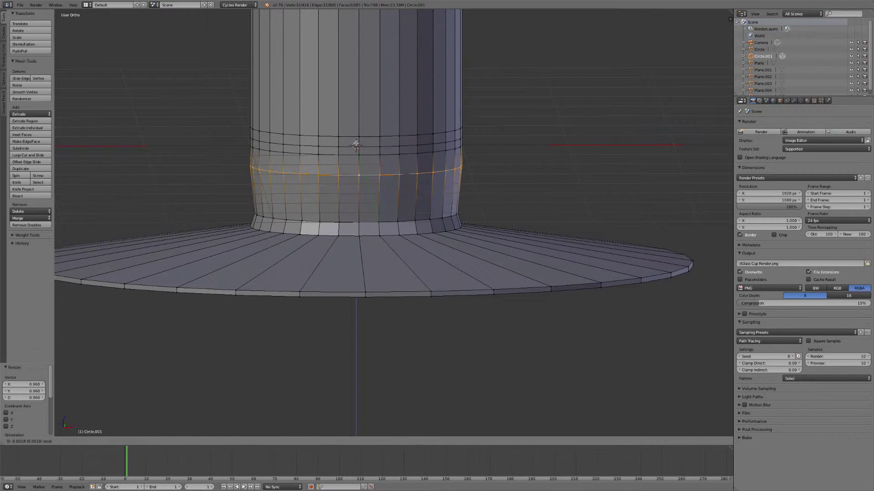
click(357, 180)
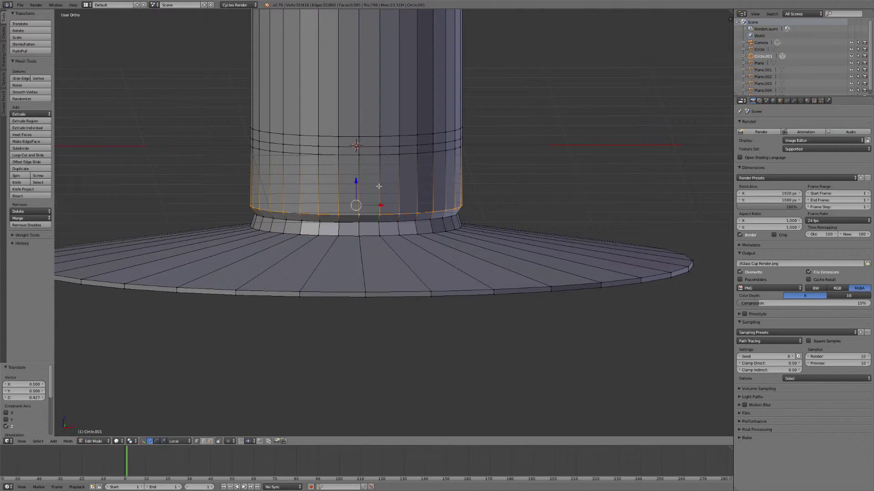
key(s)
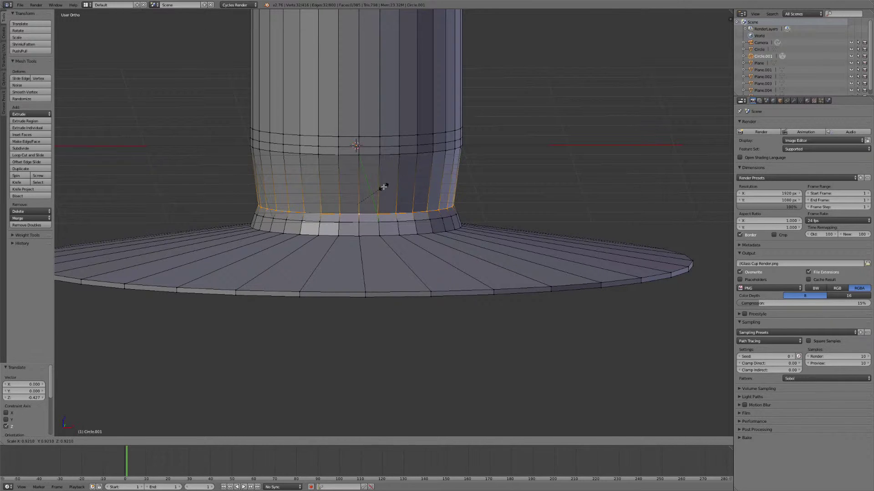
click(384, 187)
Step: Lower the next ring up toward the stem's bottom and narrow it to 0.833
right_click(339, 157)
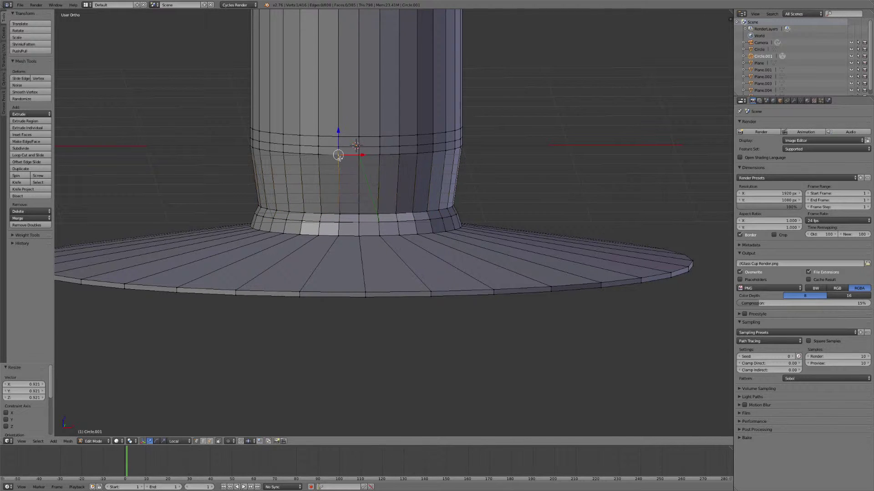
alt+right_click(336, 146)
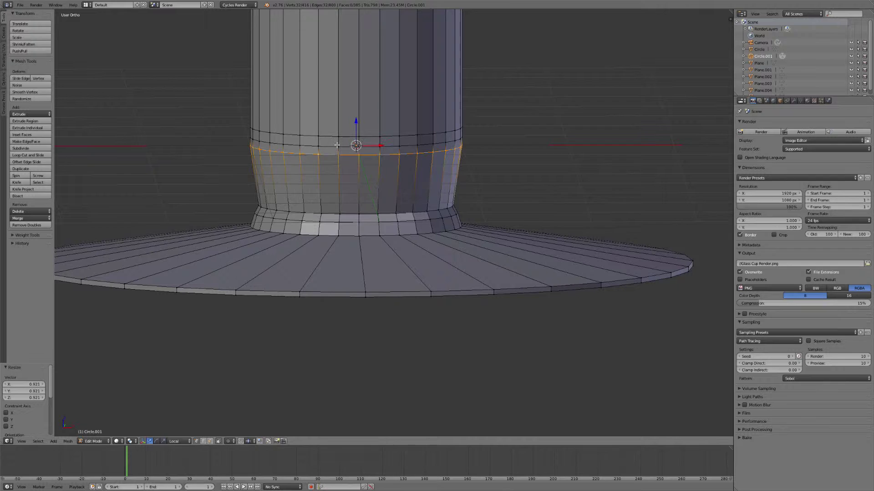
drag(357, 121, 358, 168)
key(s)
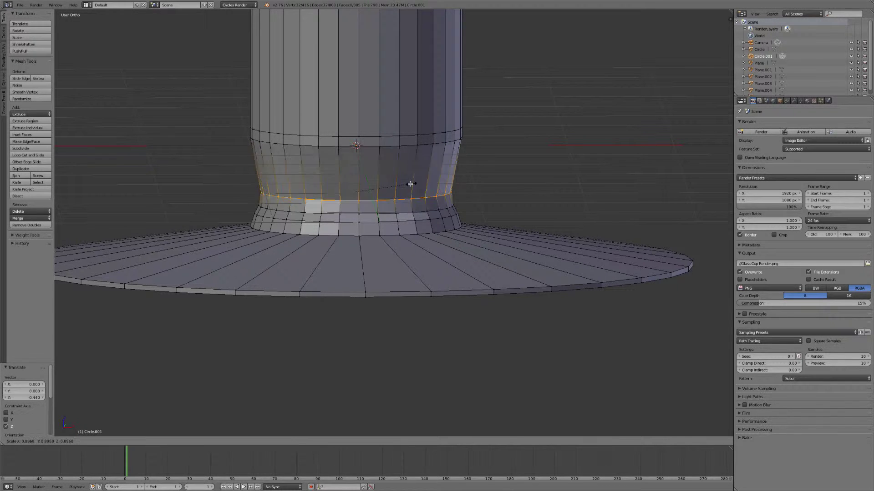
click(407, 184)
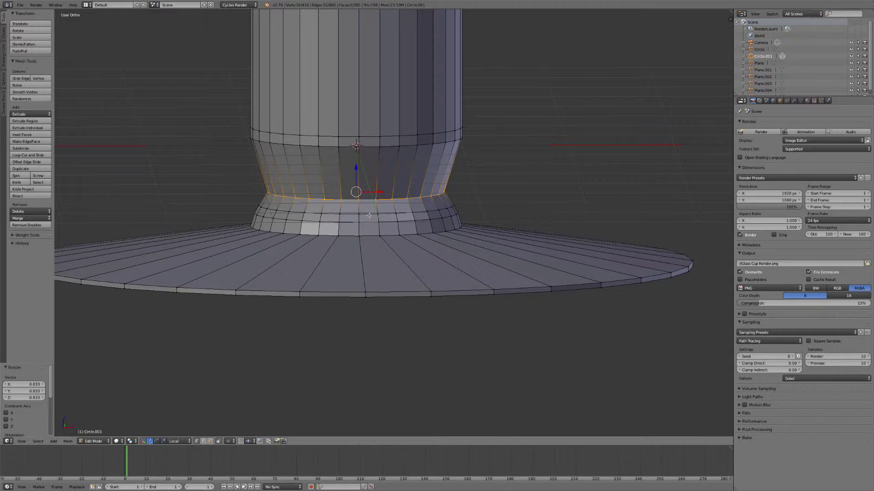
Step: Select the two-ring band just above the base and scale it to 0.972
alt+right_click(321, 224)
alt+right_click(328, 218)
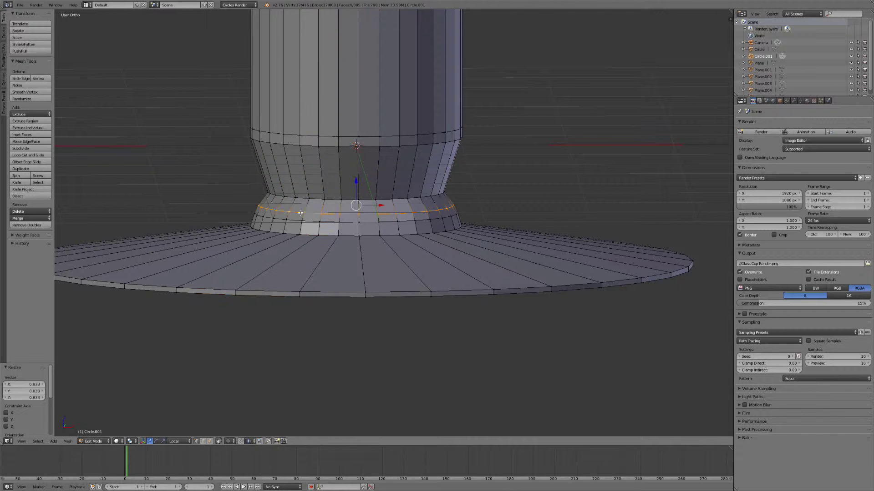
alt+shift+right_click(328, 220)
key(s)
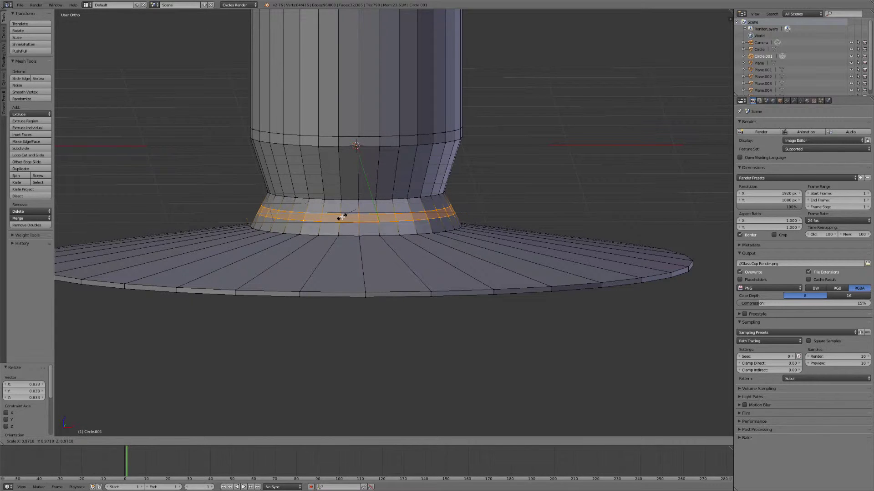
click(341, 218)
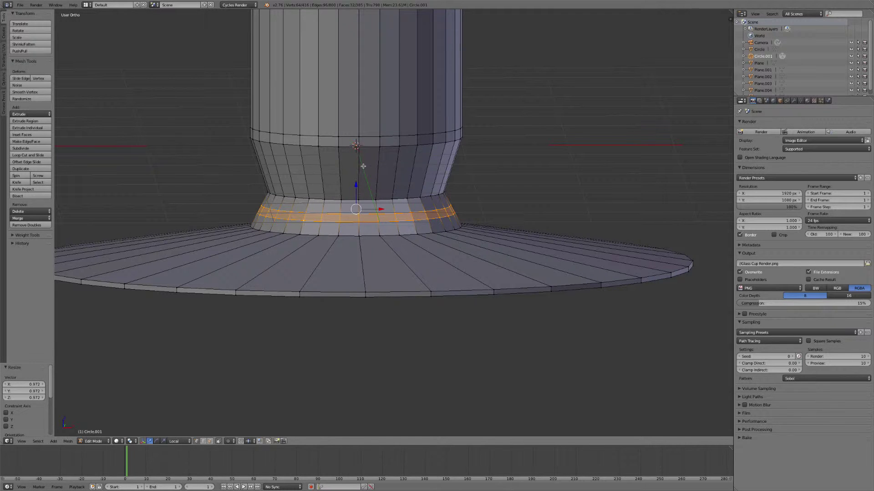
Step: Select the two-ring band at the top of the taper and shrink it to 0.596
alt+right_click(337, 152)
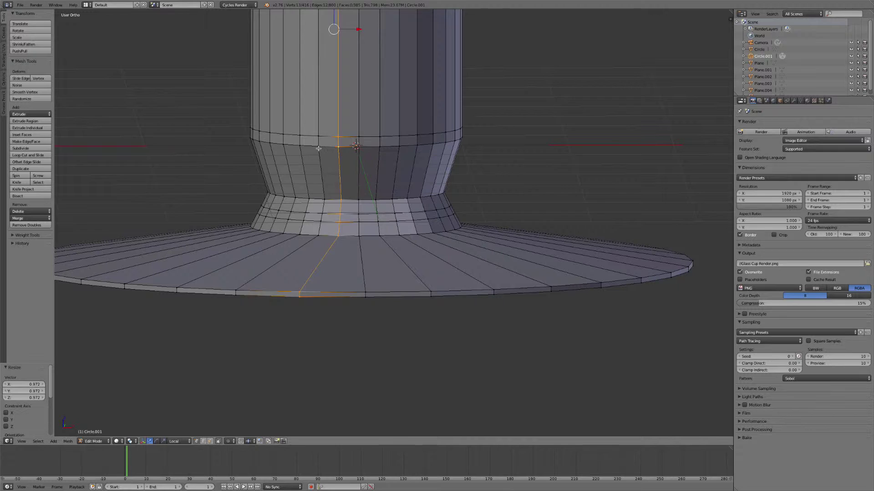
alt+right_click(319, 151)
alt+right_click(306, 149)
alt+right_click(328, 147)
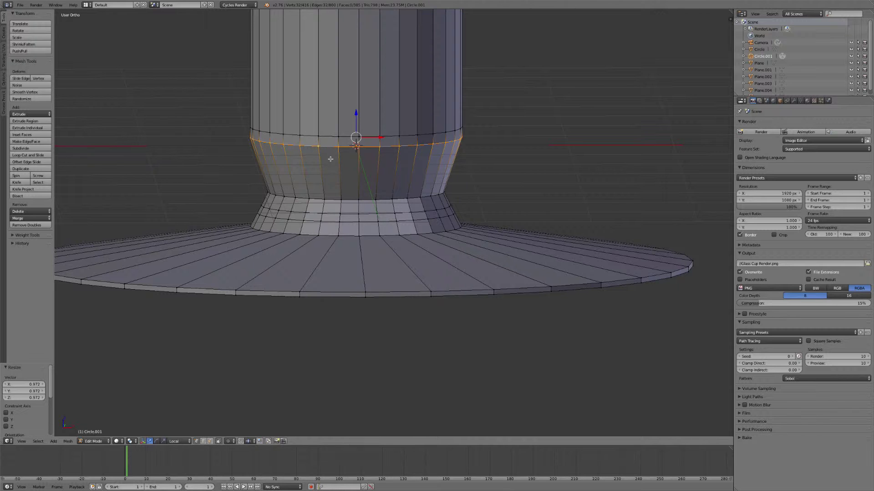
alt+shift+click(315, 137)
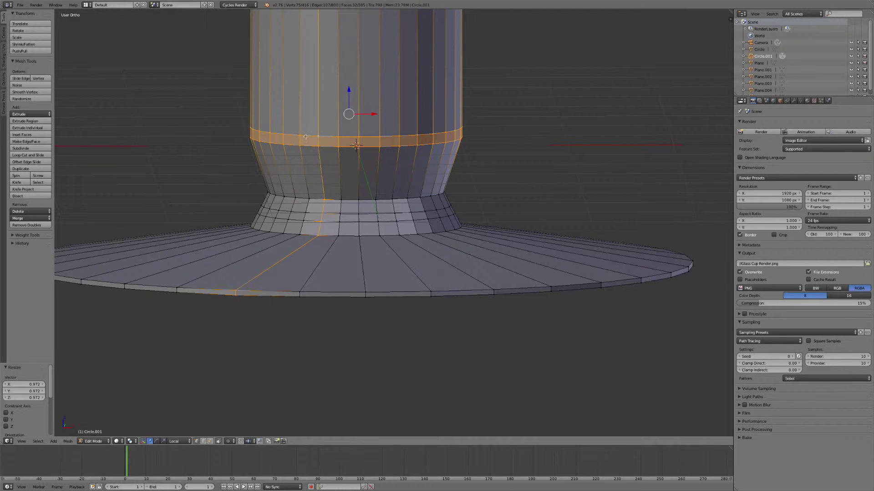
key(a)
alt+click(318, 148)
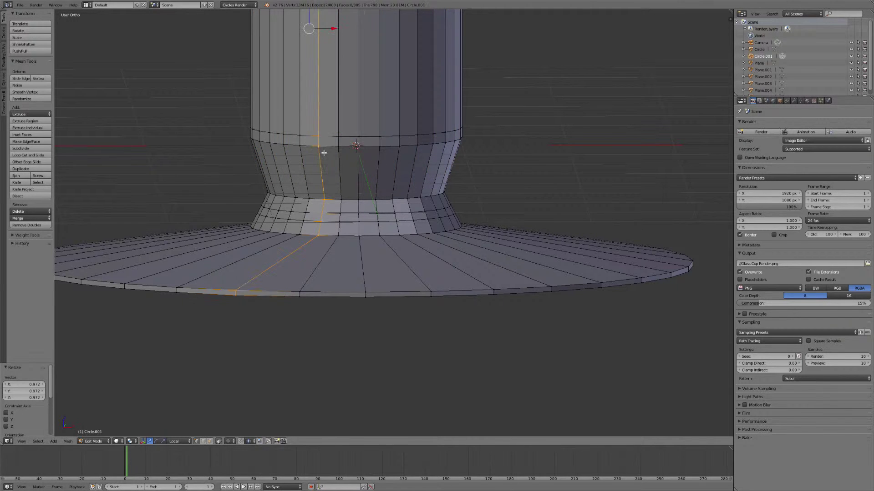
alt+click(322, 146)
alt+shift+click(305, 135)
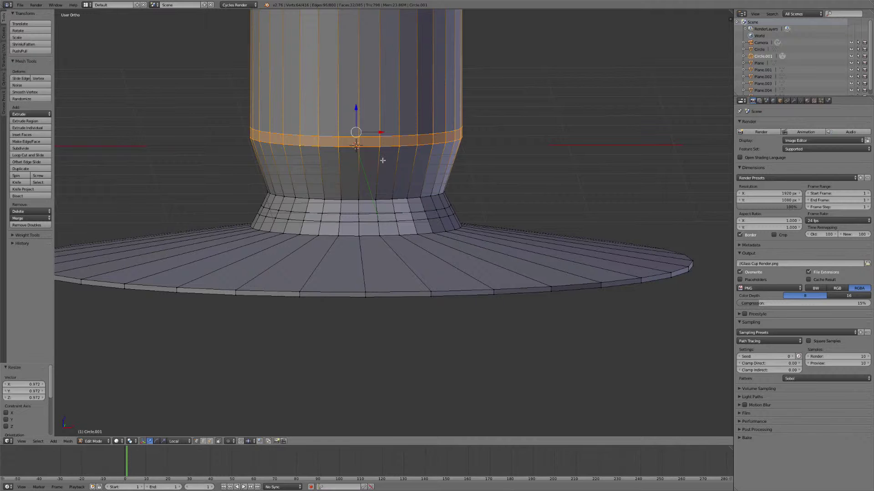
scroll(386, 165, down, 3)
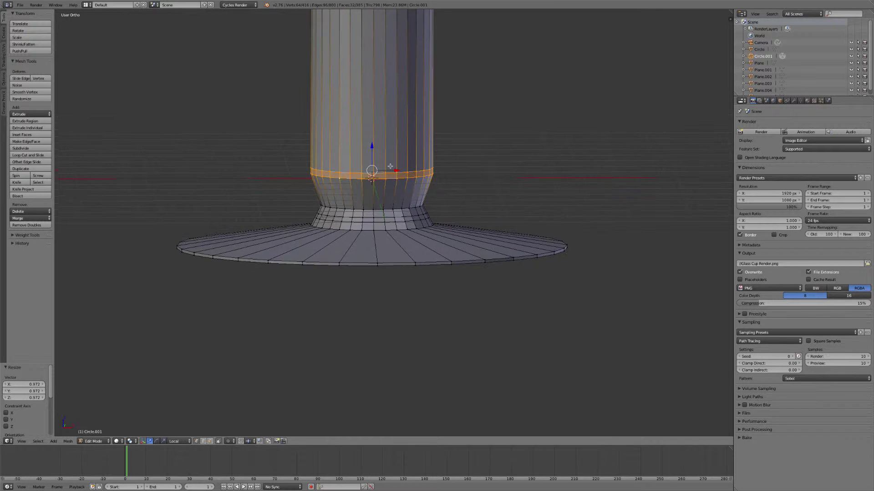
key(s)
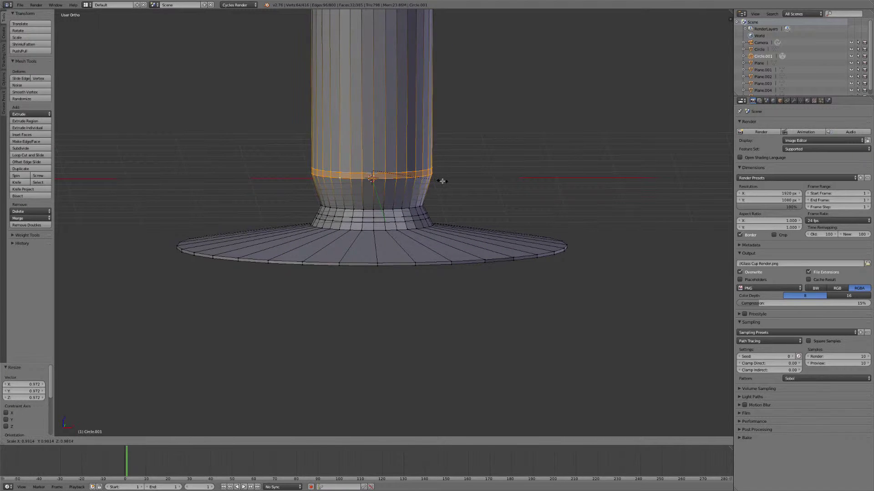
click(415, 174)
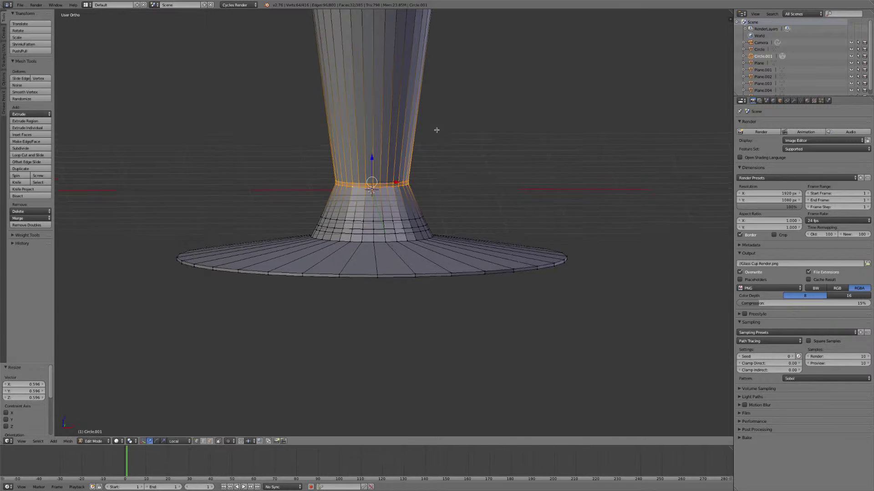
Step: Shrink the edge loop around the glass's middle to 0.334
shift+scroll(435, 130, up, 8)
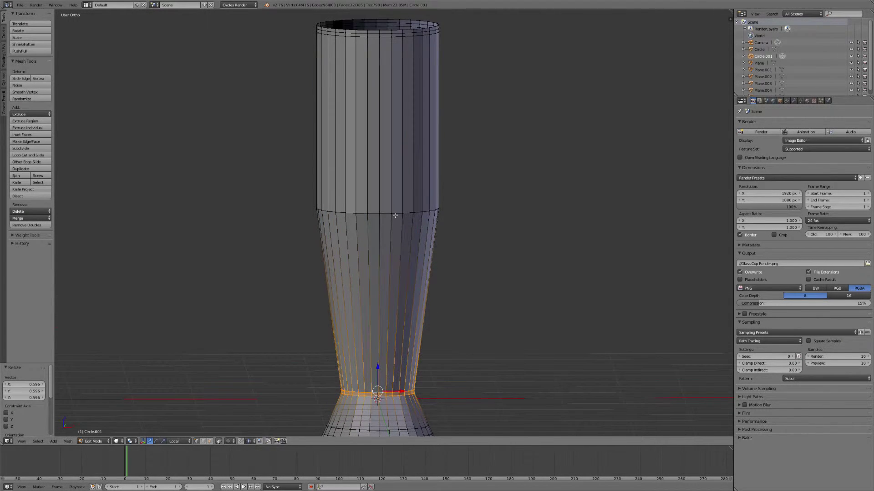
alt+right_click(427, 212)
key(s)
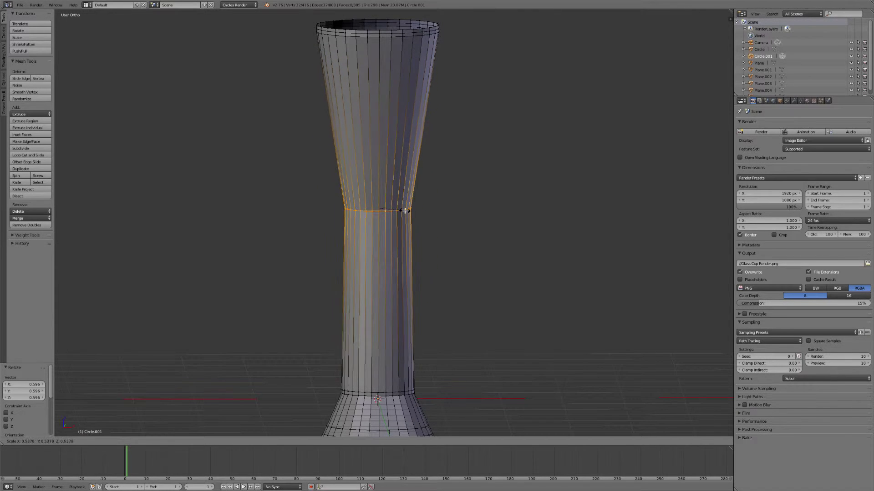
click(394, 210)
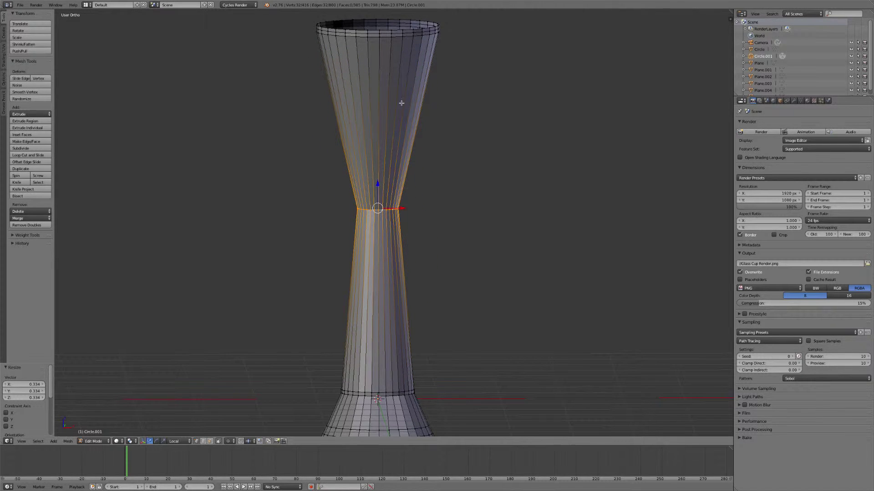
Step: Extrude the glass's top rim loop into a new straight-sided cup section
shift+middle_drag(390, 107, 391, 204)
alt+right_click(378, 151)
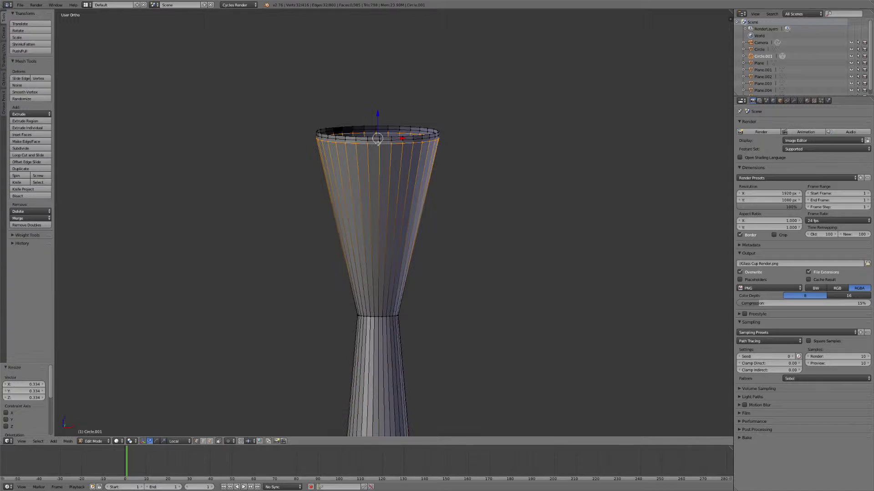
key(e)
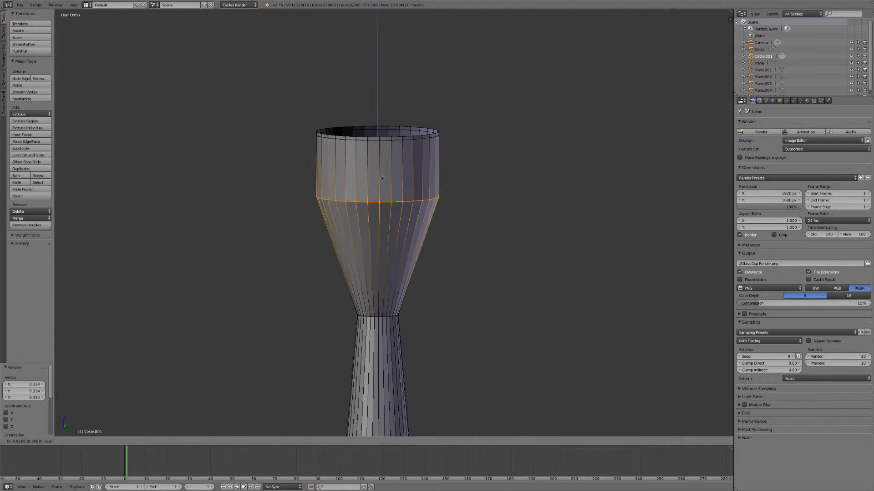
click(381, 248)
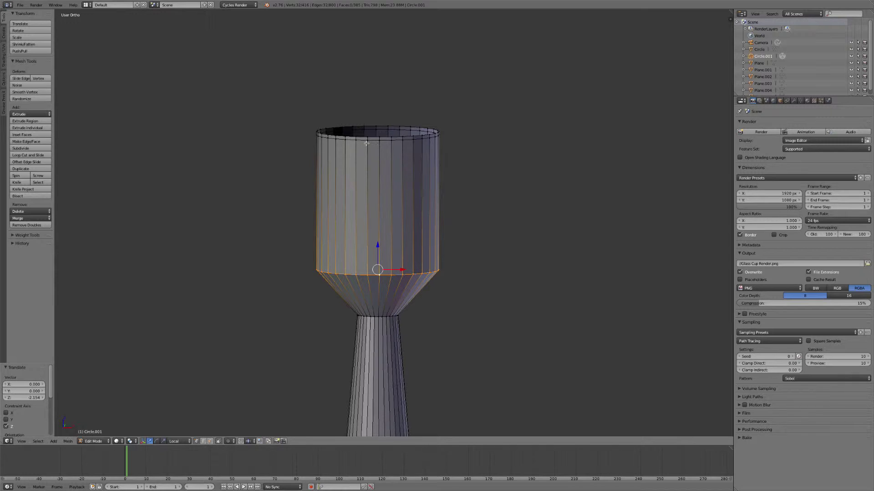
Step: Box-select the whole upper cup section and raise it 0.309 along Z
middle_drag(377, 127, 378, 147)
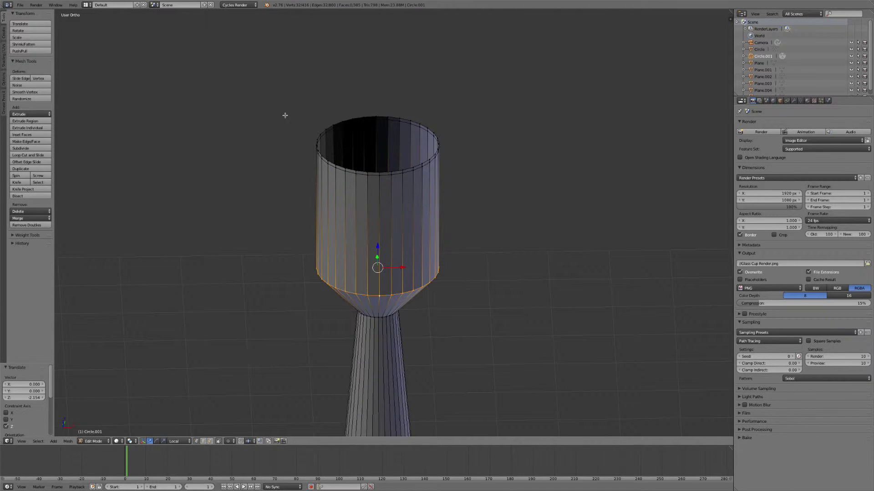
key(b)
drag(244, 83, 572, 195)
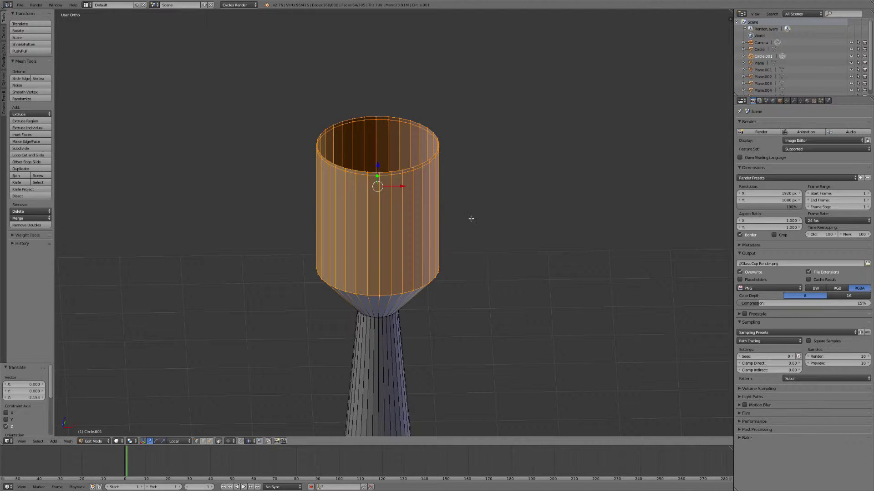
middle_drag(471, 219, 436, 181)
key(g)
key(z)
key(z)
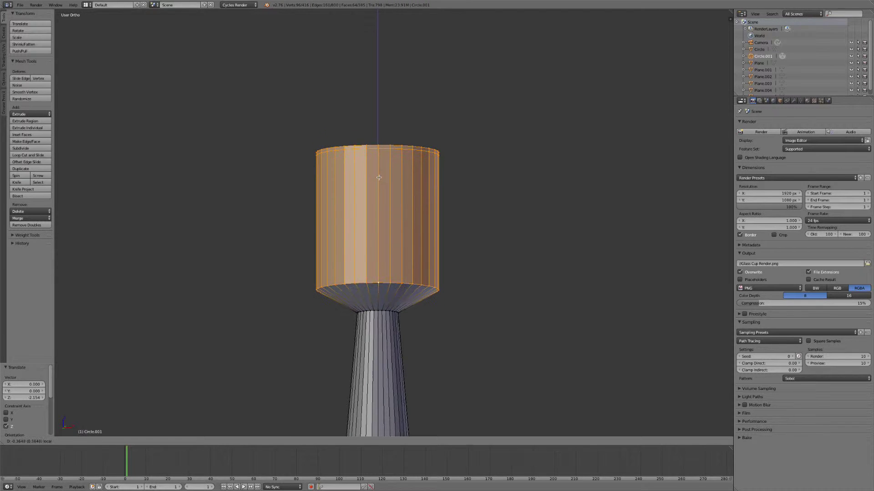
click(392, 191)
Step: In front view, clear the selection and loop-cut a new ring near the cup's bottom
key(KP_1)
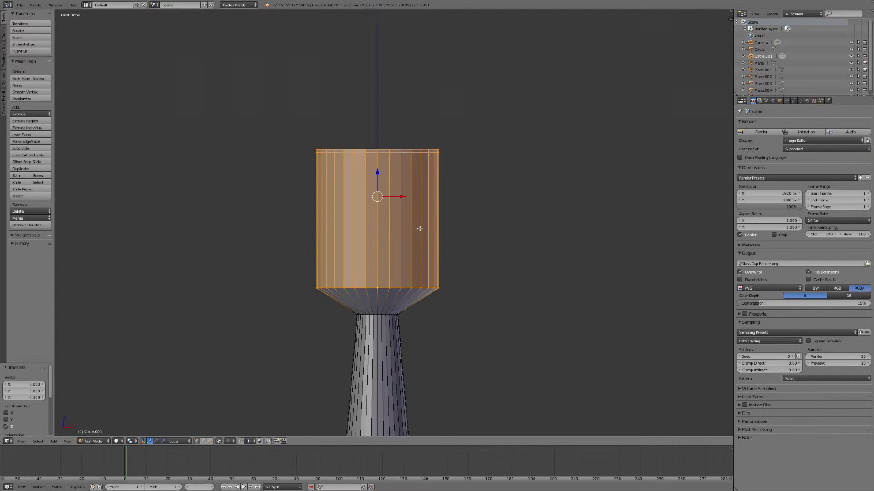
alt+right_click(366, 156)
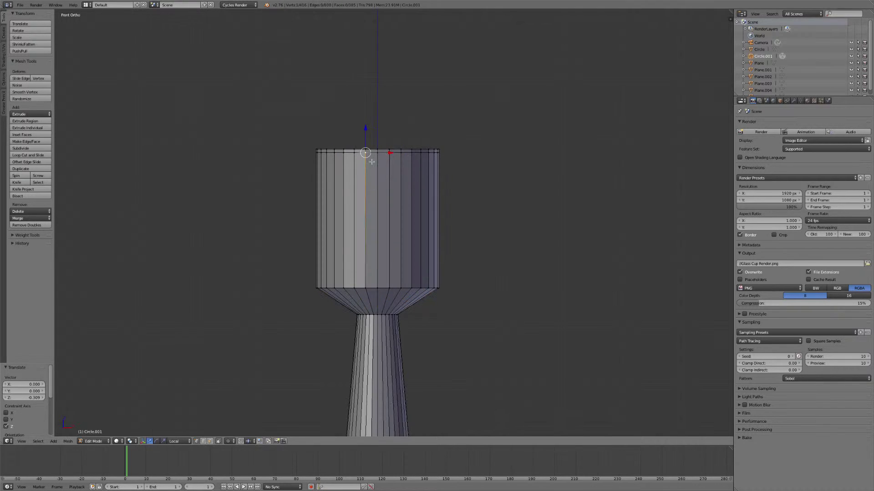
alt+right_click(377, 158)
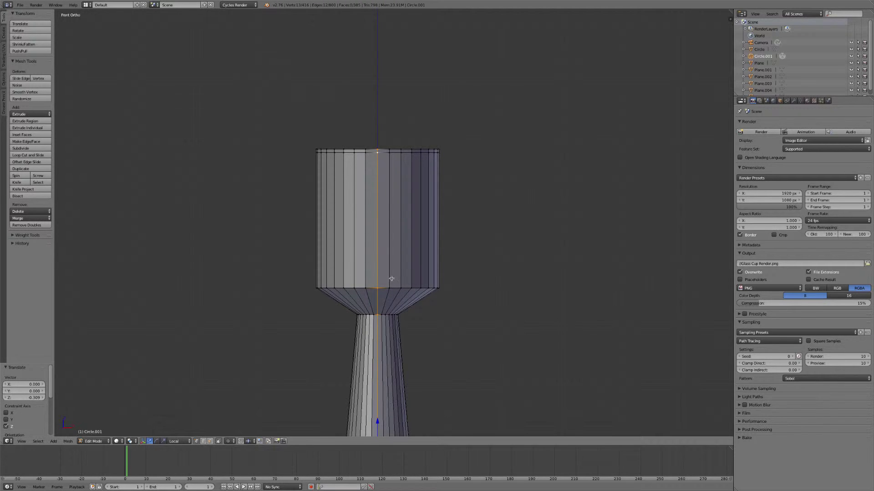
key(a)
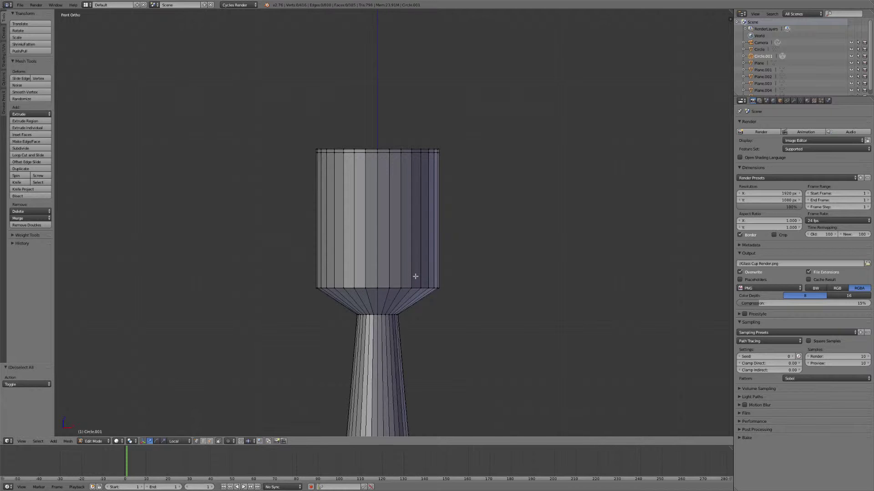
key(ctrl+r)
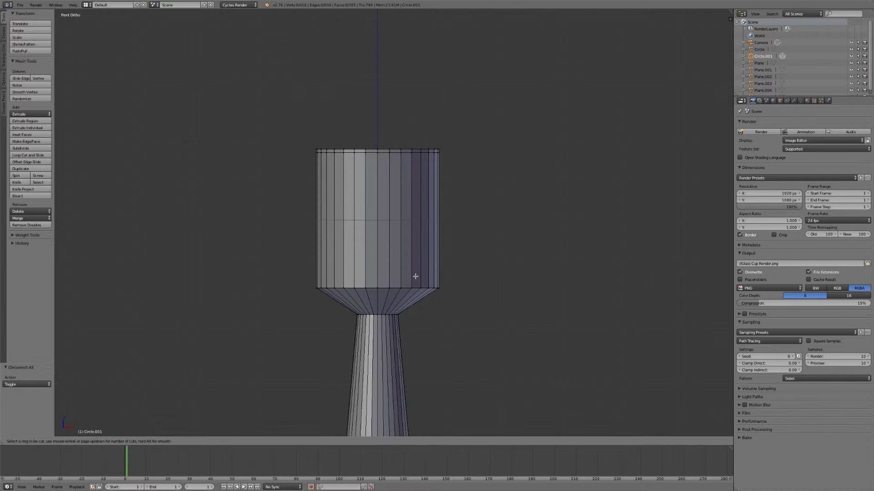
click(411, 234)
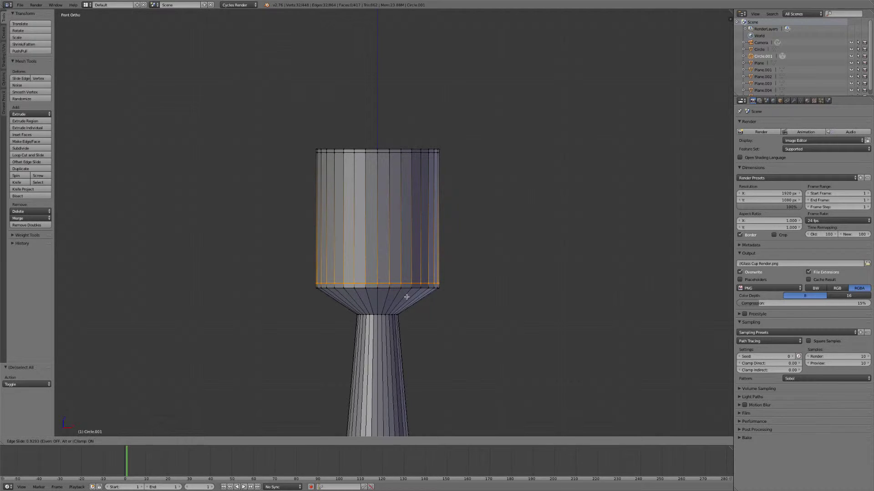
Step: Widen the cup's lower edge loop to 1.045 and the loop above it to 1.249
click(406, 296)
scroll(403, 294, up, 5)
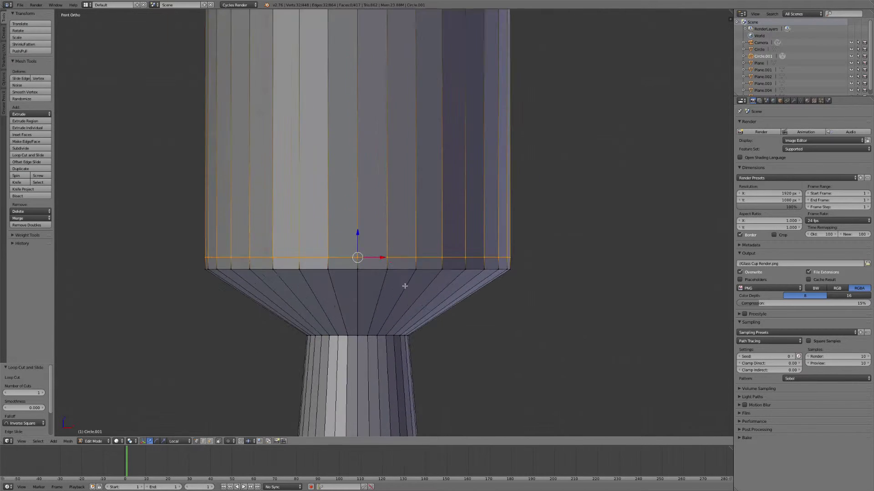
scroll(423, 273, up, 1)
scroll(423, 259, down, 3)
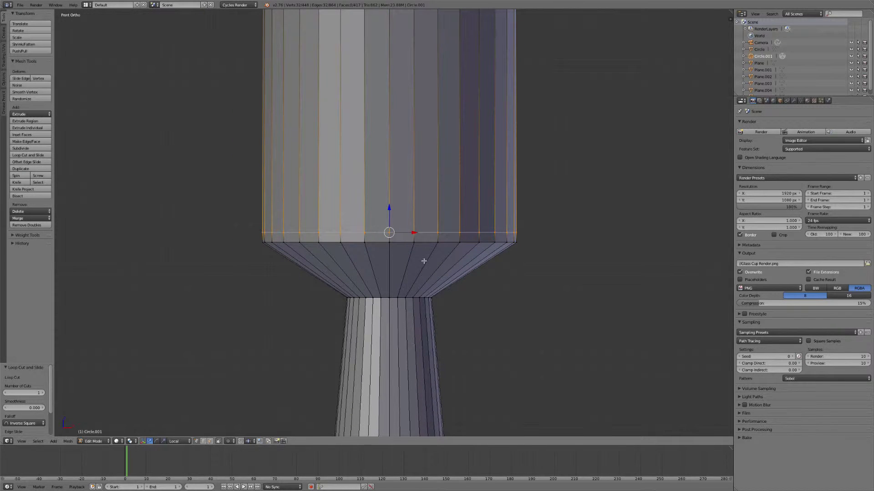
alt+right_click(385, 243)
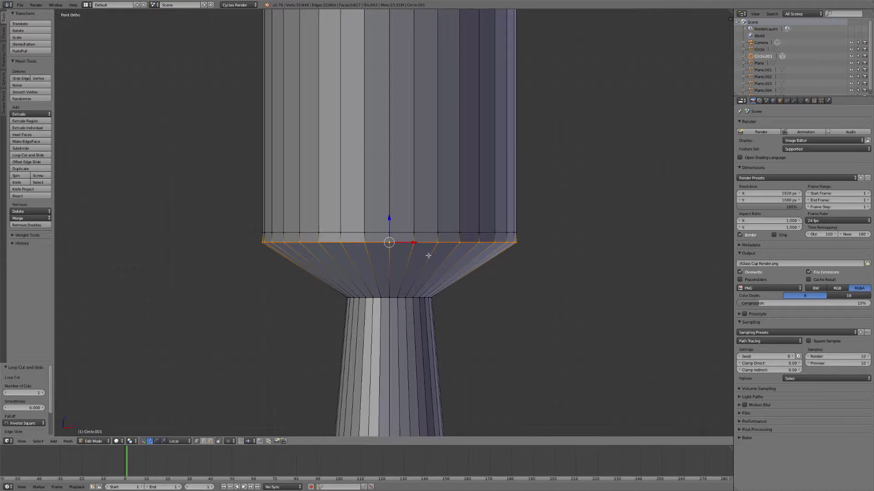
key(s)
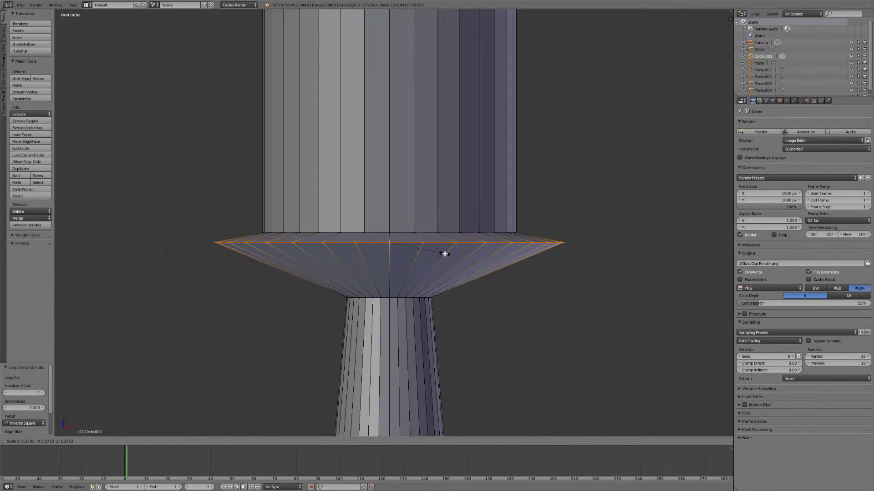
click(429, 253)
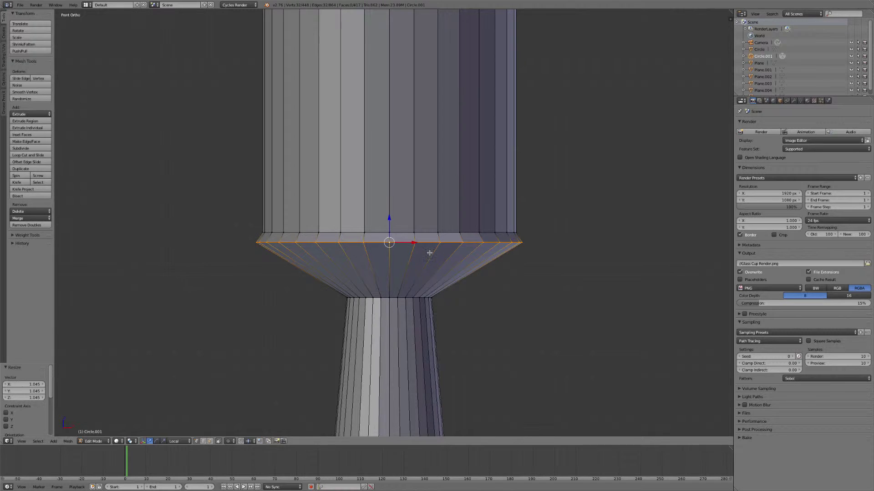
alt+click(356, 235)
key(s)
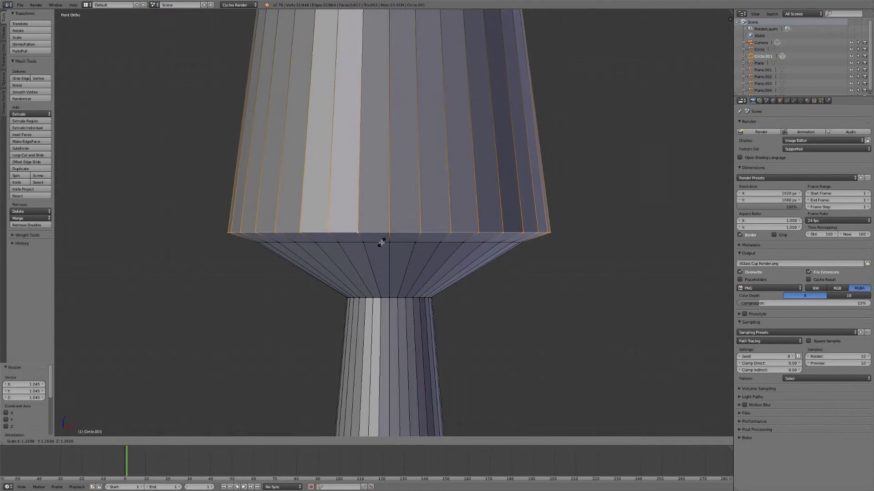
click(383, 242)
Step: Add the cup's top loop to the selection and begin scaling it outward toward 1.855
scroll(387, 227, down, 4)
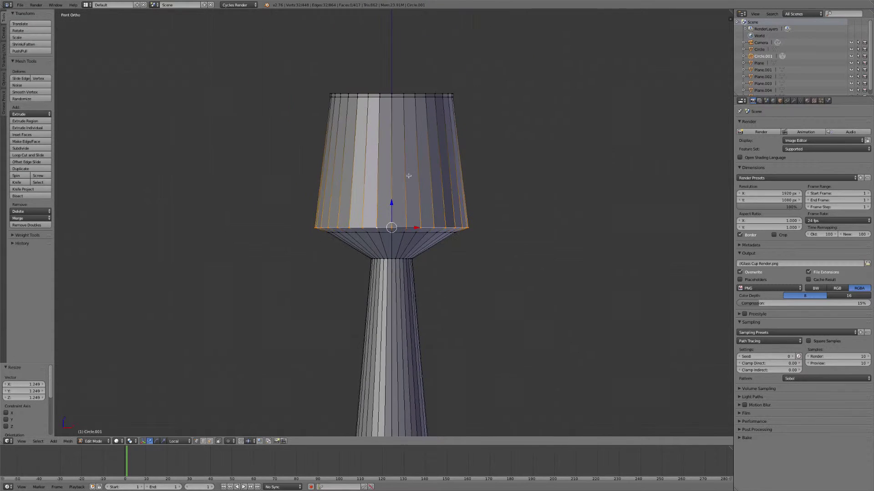
shift+middle_drag(391, 210, 379, 286)
scroll(380, 285, up, 3)
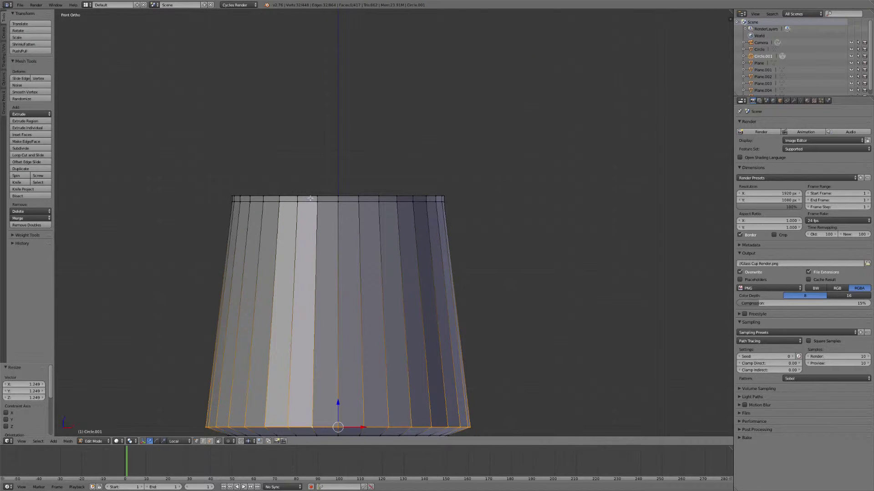
alt+shift+click(308, 198)
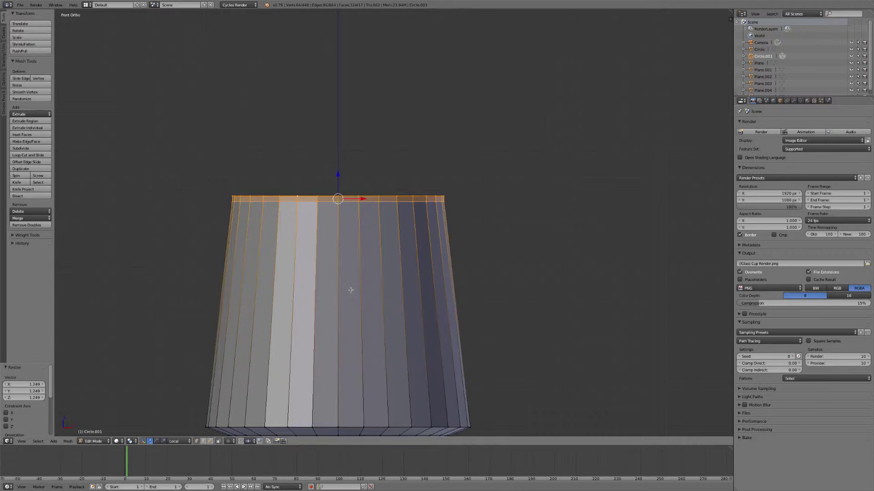
scroll(351, 290, down, 2)
shift+middle_drag(355, 280, 374, 256)
key(s)
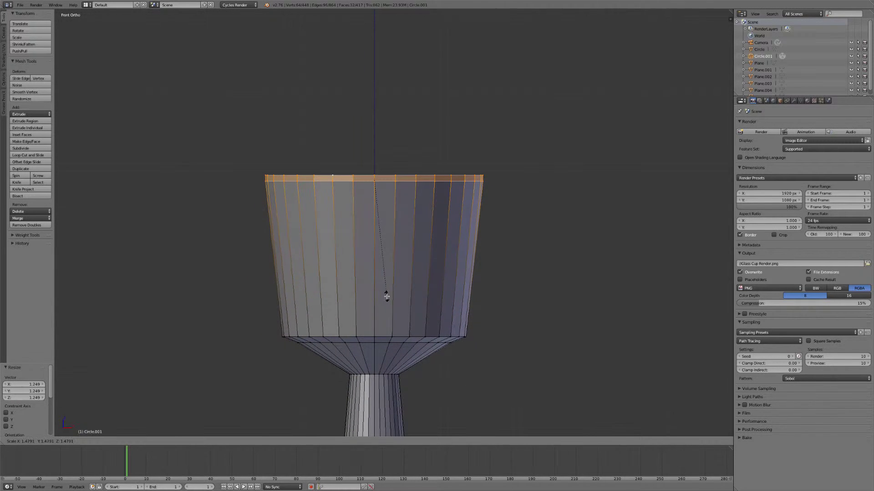
click(390, 326)
scroll(419, 322, down, 5)
shift+middle_drag(436, 312, 421, 298)
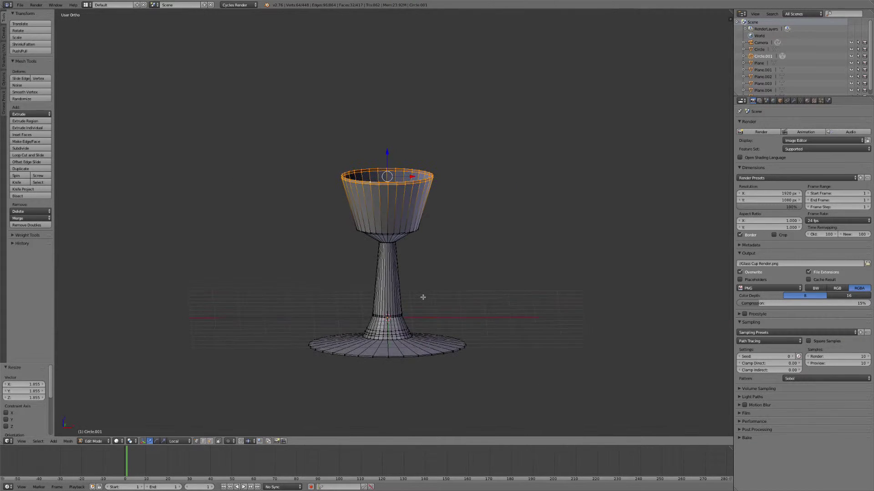
alt+right_click(388, 357)
key(s)
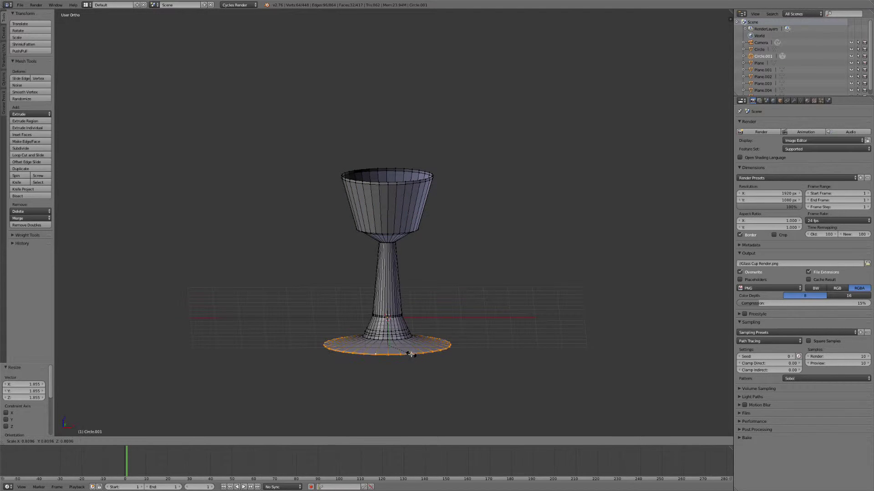
click(410, 353)
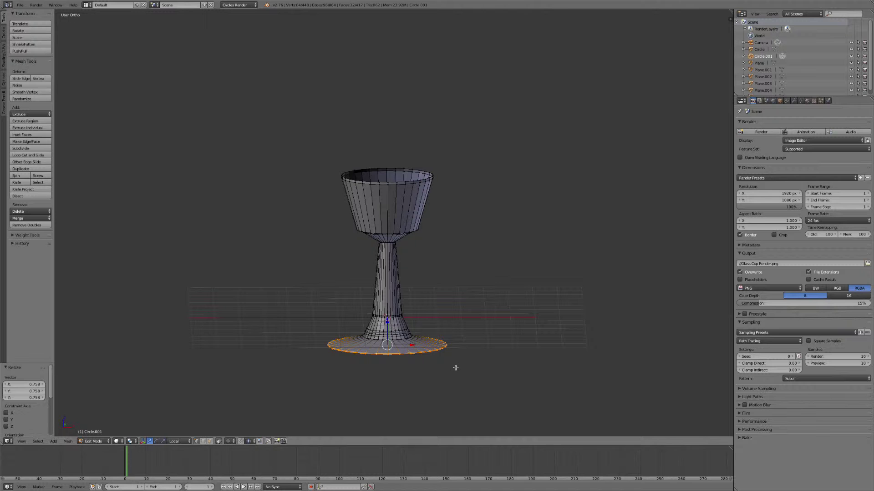
key(Tab)
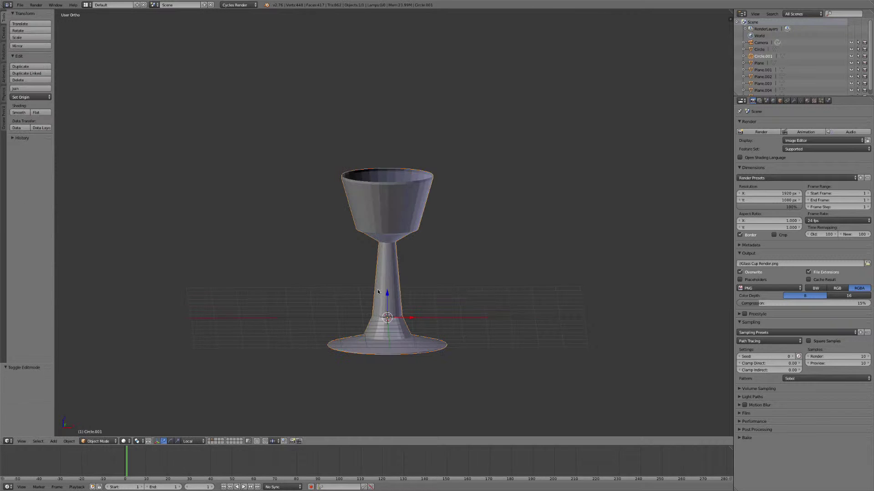
mouse_move(378, 292)
middle_down()
mouse_move(380, 318)
mouse_move(379, 292)
middle_up()
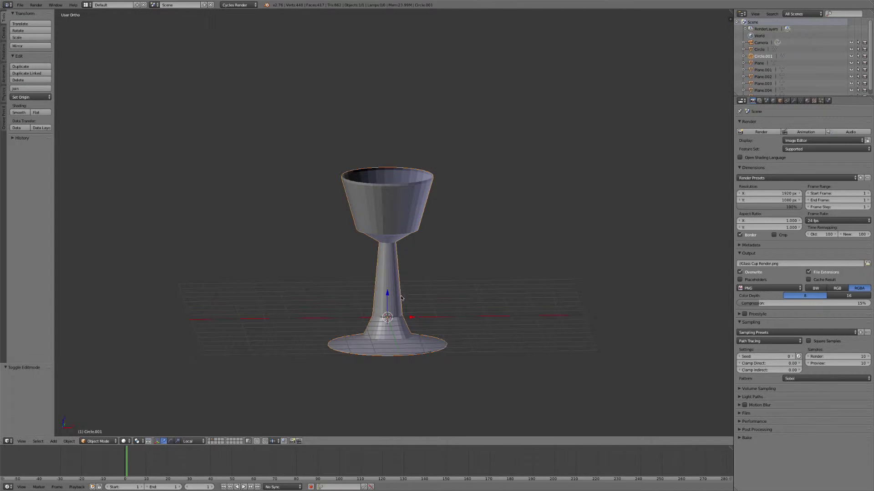
middle_drag(421, 310, 450, 303)
scroll(450, 296, up, 4)
key(Tab)
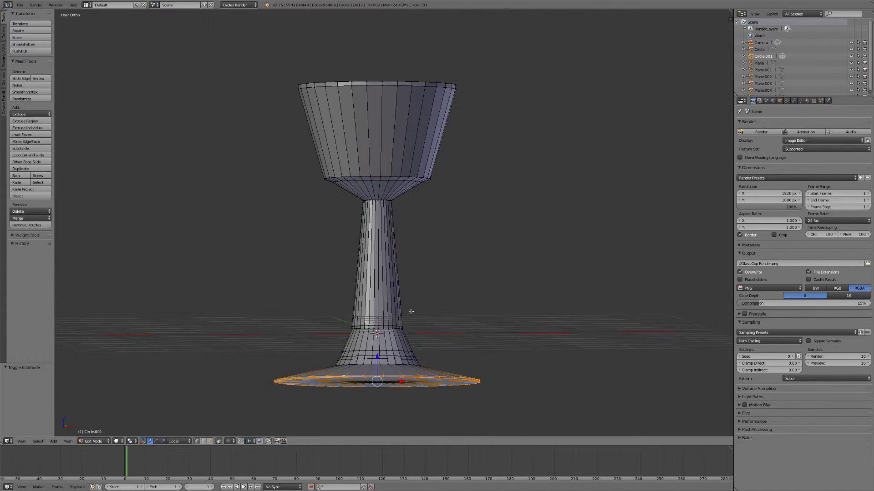
middle_drag(398, 266, 402, 277)
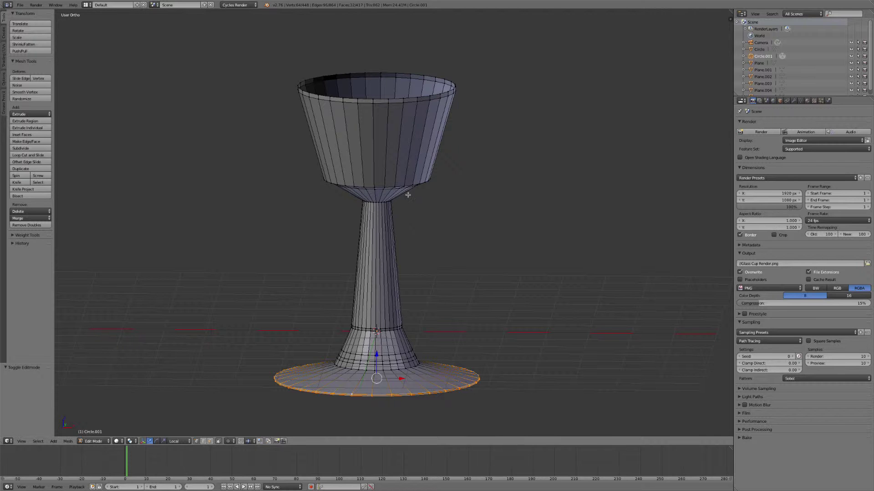
key(KP_1)
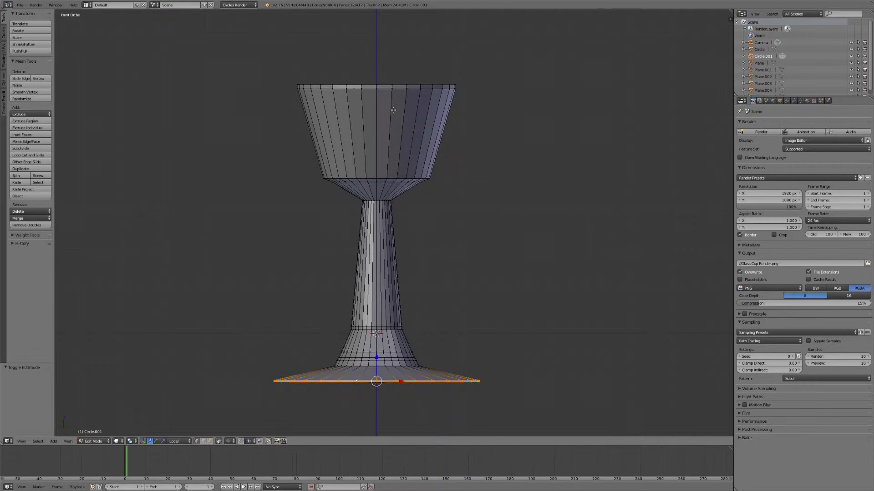
middle_drag(391, 90, 400, 279)
scroll(392, 111, up, 3)
scroll(392, 111, up, 2)
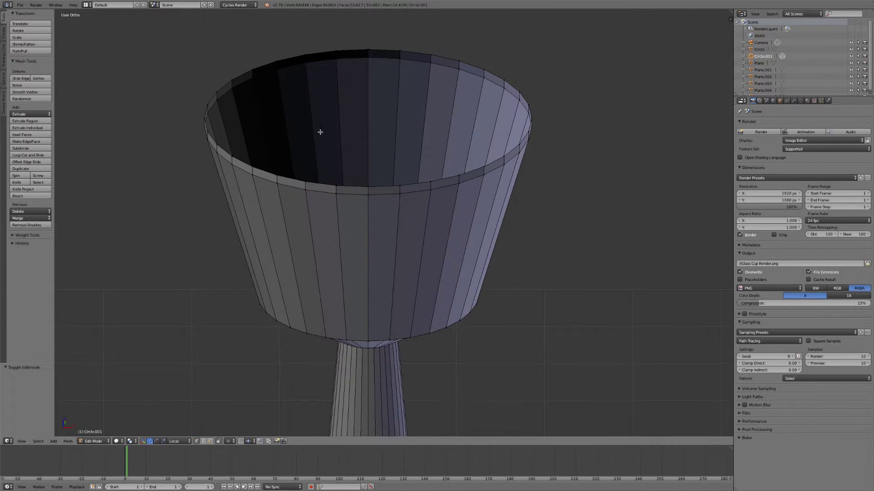
Step: Extrude the top rim loop in place, shrink it inward to 0.96, and raise it slightly
alt+right_click(215, 144)
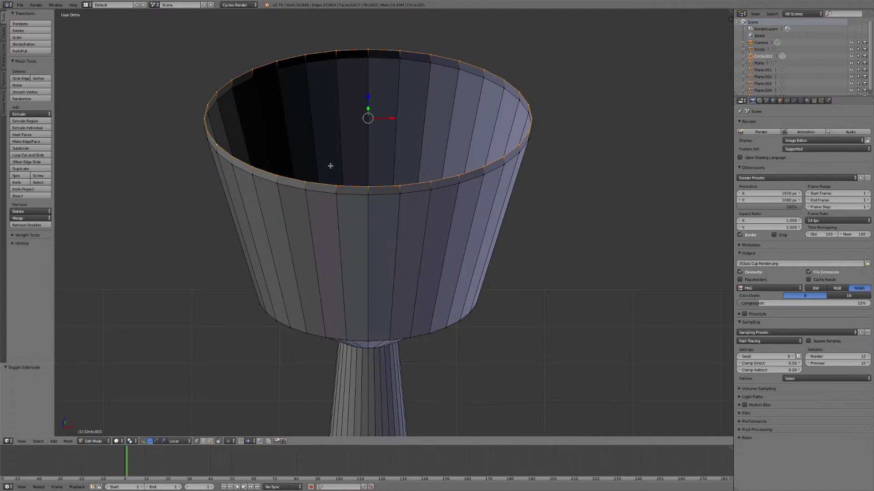
key(e)
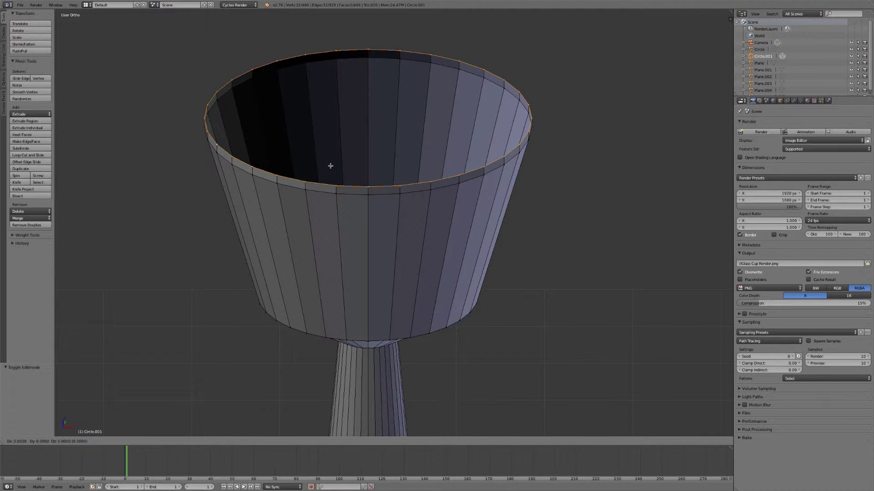
right_click(331, 165)
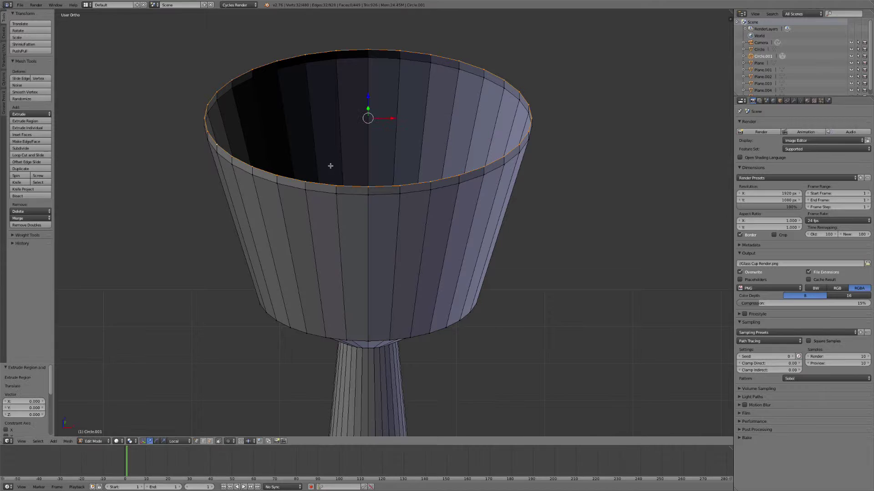
key(s)
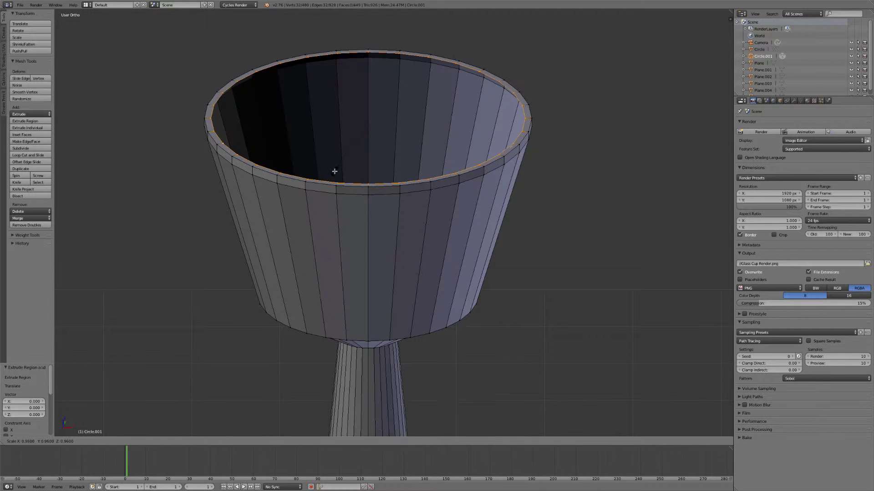
click(334, 171)
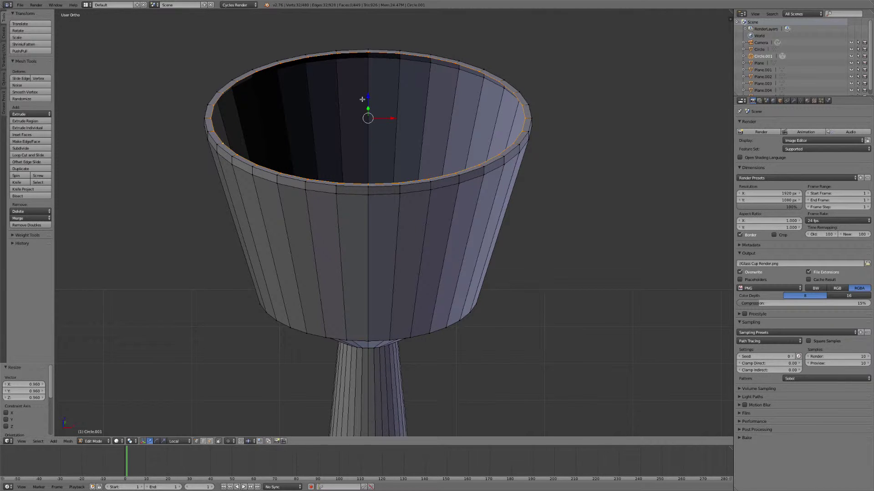
drag(367, 97, 368, 97)
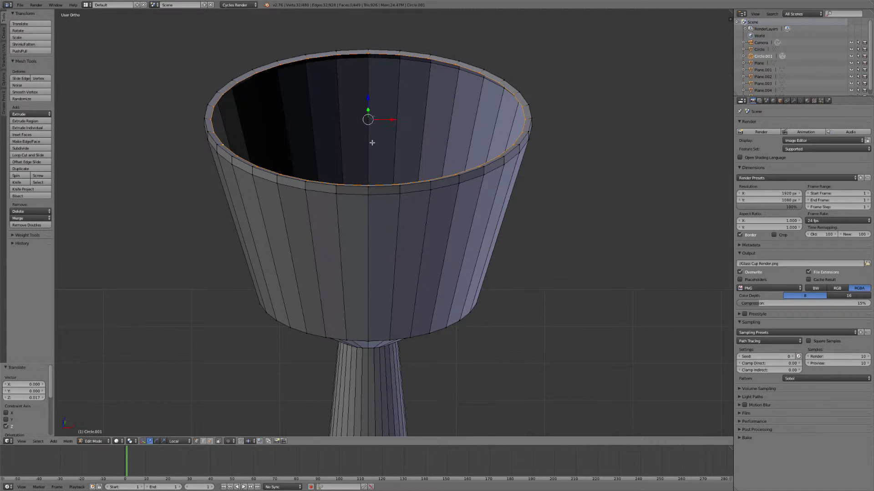
Step: In front wireframe view, extrude the rim loop down inside and shrink it at the cup's bottom
key(KP_1)
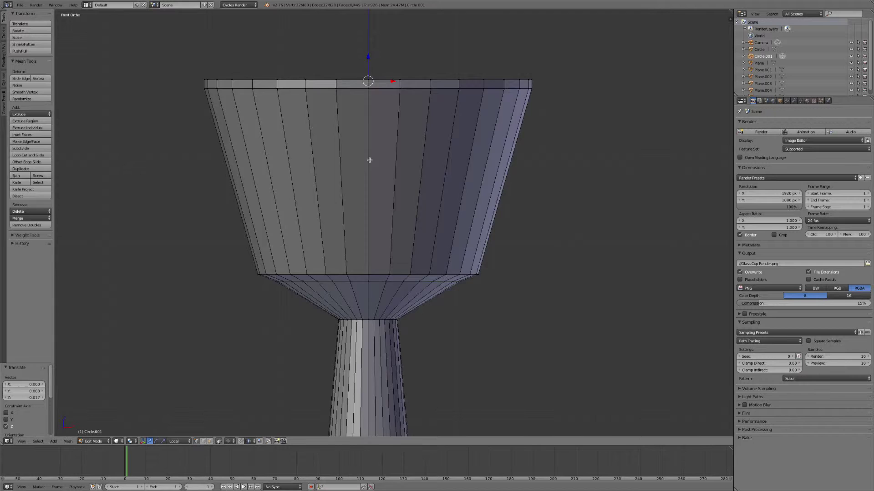
key(z)
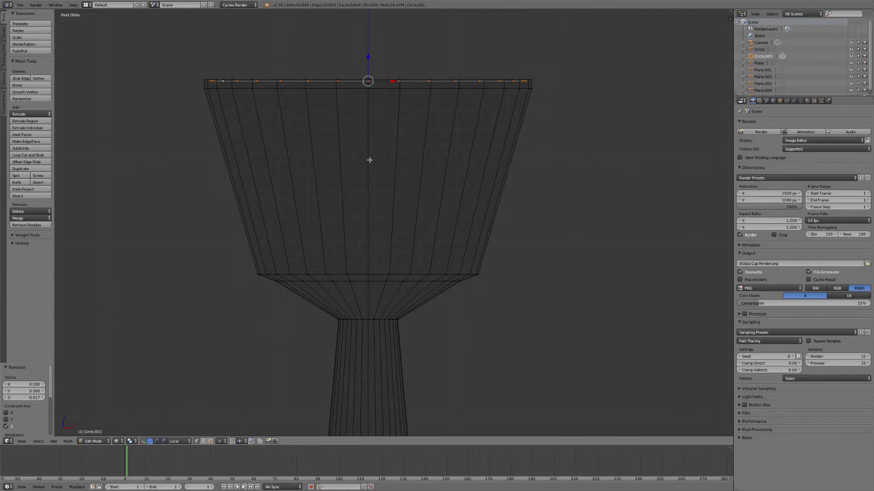
key(e)
key(z)
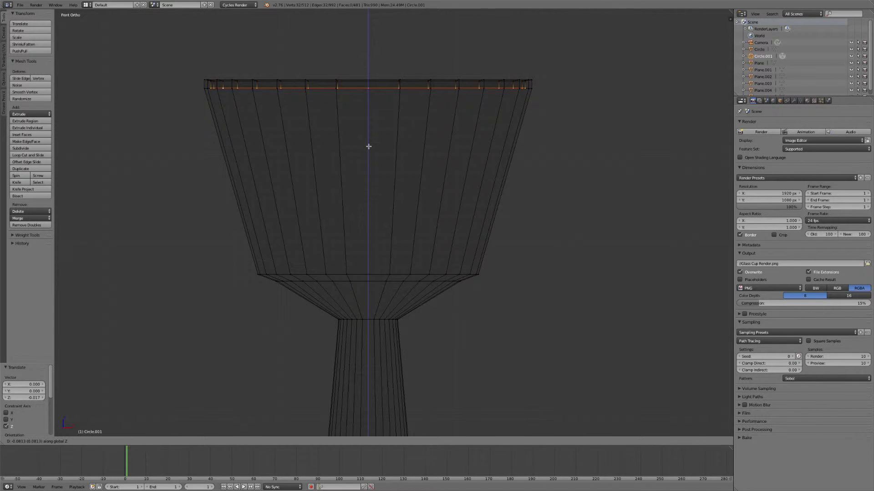
click(368, 147)
key(e)
key(z)
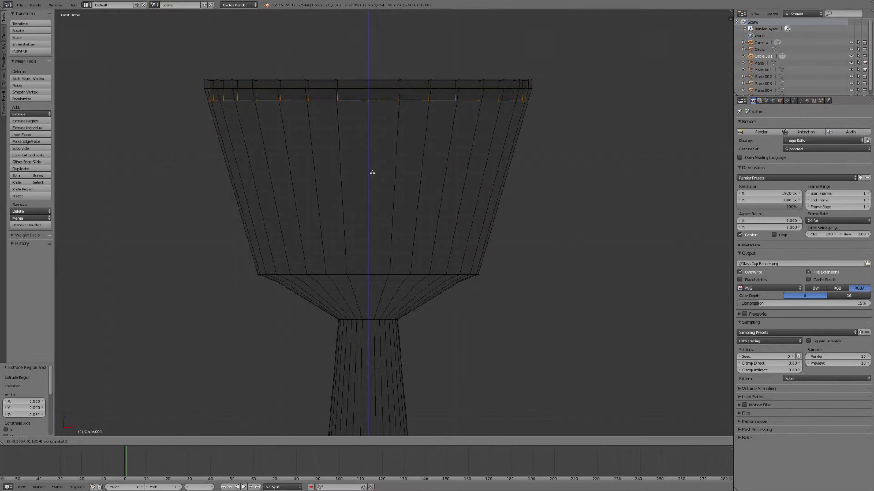
click(354, 344)
key(s)
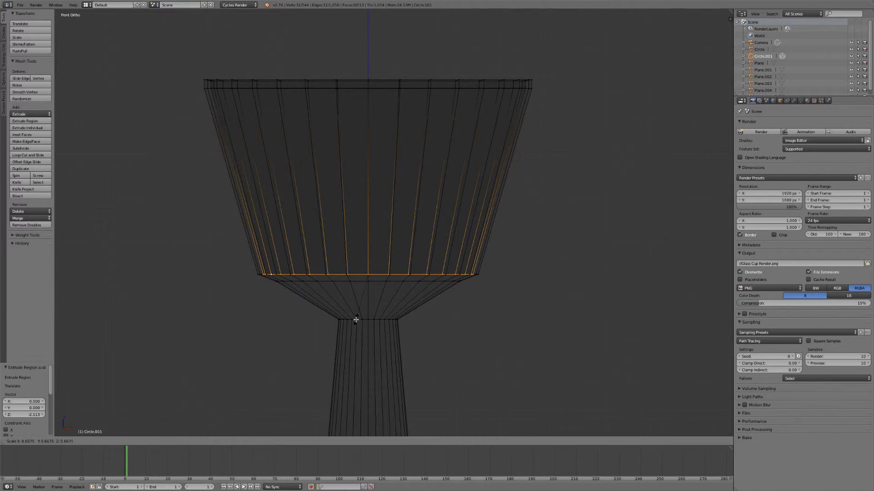
click(355, 320)
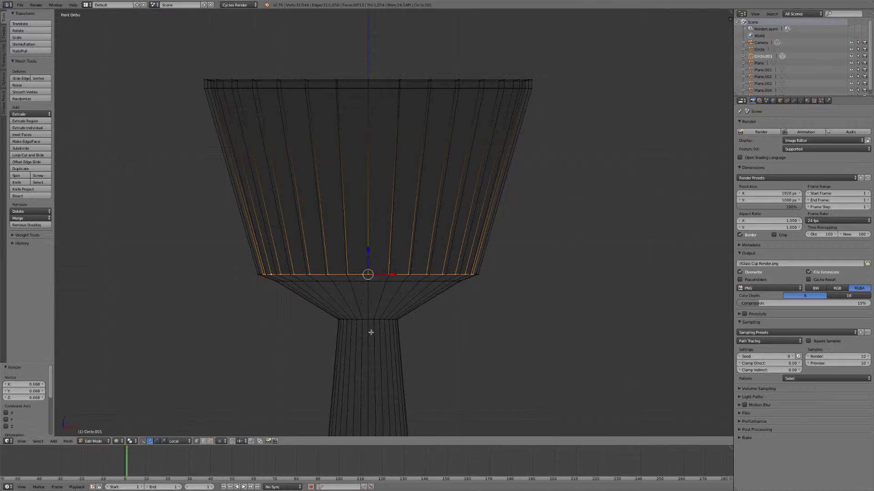
Step: Continue the inner wall below the cup bottom, narrowing the loop to the stem's width
shift+middle_drag(370, 332, 404, 222)
key(g)
key(z)
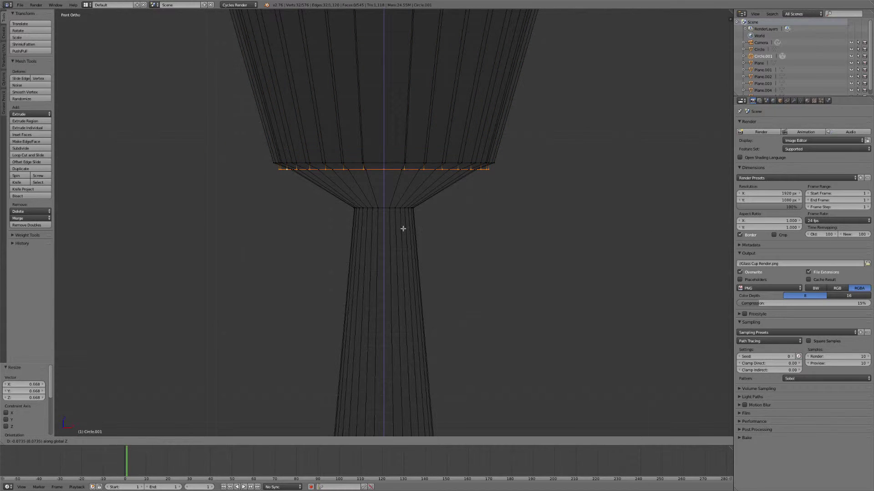
click(403, 228)
key(s)
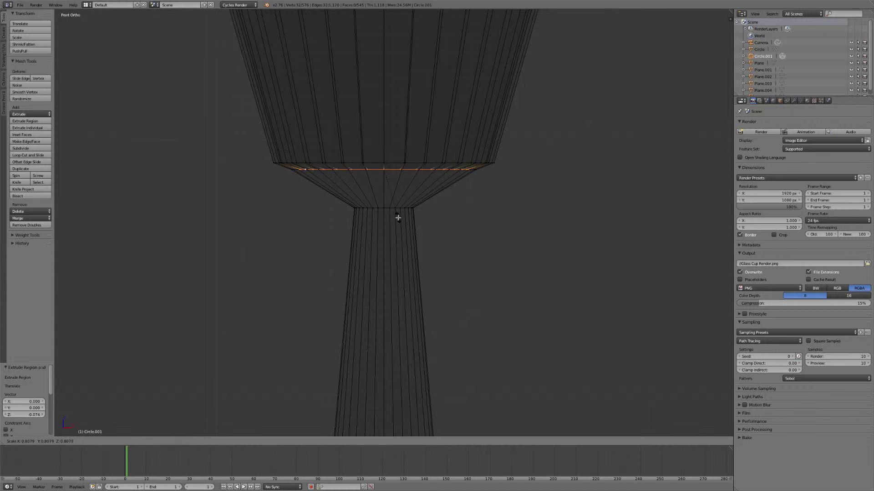
click(397, 217)
key(e)
key(z)
click(390, 276)
key(s)
click(387, 228)
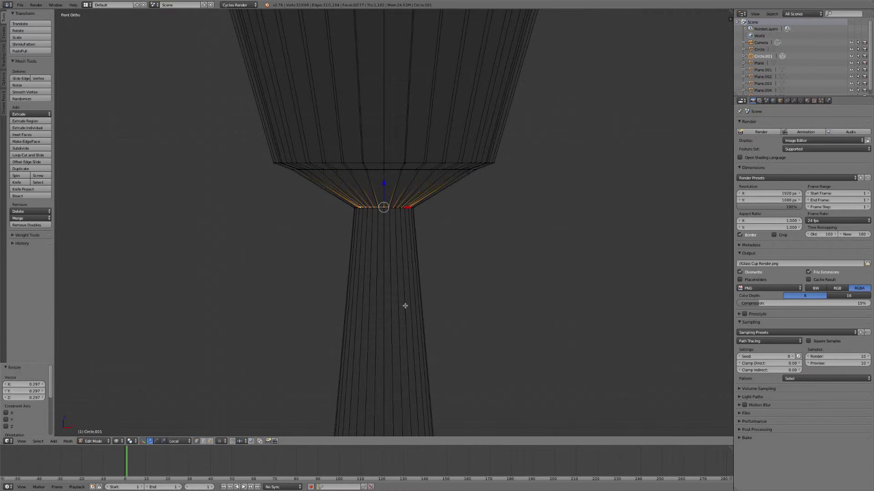
Step: Extrude the loop down the stem to its foot and widen it there
shift+middle_drag(404, 306, 423, 146)
key(e)
key(z)
click(389, 396)
key(s)
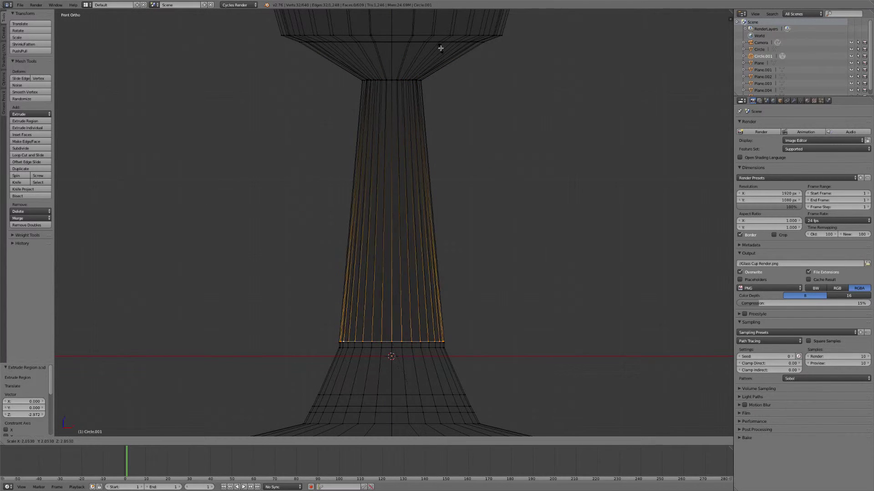
click(431, 68)
click(395, 314)
Step: Extrude loops along the base and flare them outward to 1.137
shift+middle_drag(395, 314, 426, 168)
scroll(425, 168, up, 2)
key(e)
key(z)
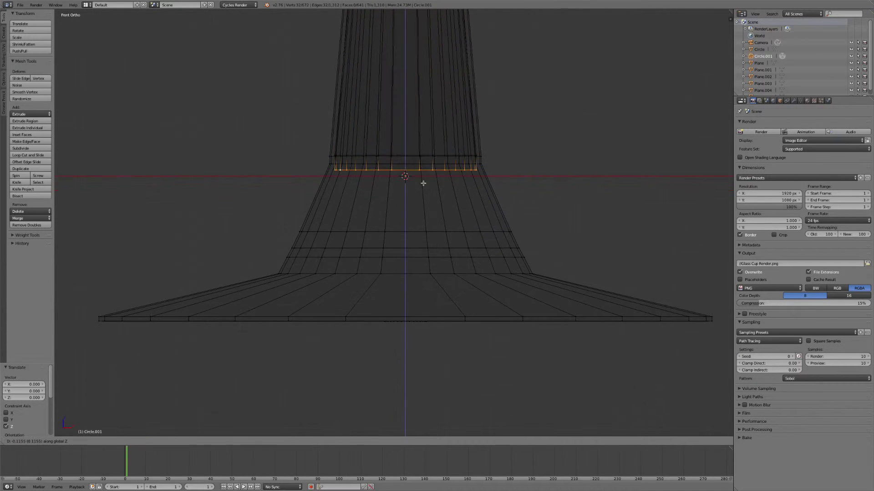
click(423, 182)
key(s)
click(421, 189)
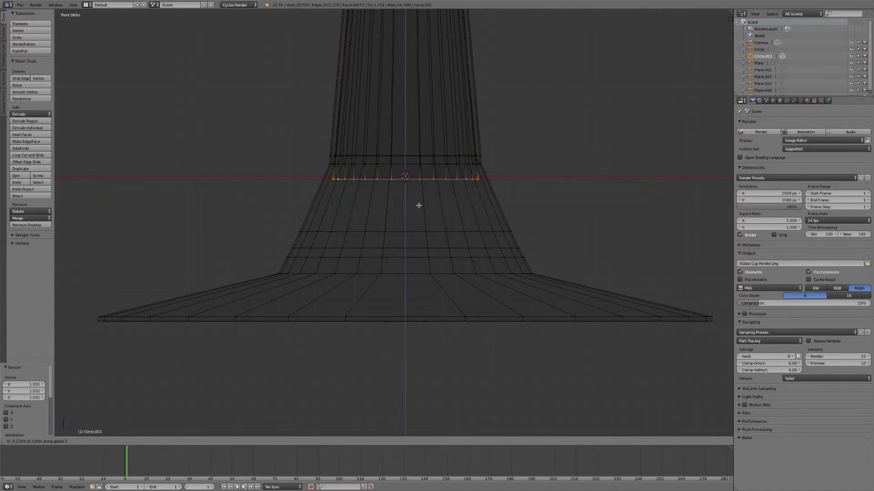
key(e)
key(z)
click(417, 228)
key(s)
click(424, 256)
shift+middle_drag(423, 255, 421, 210)
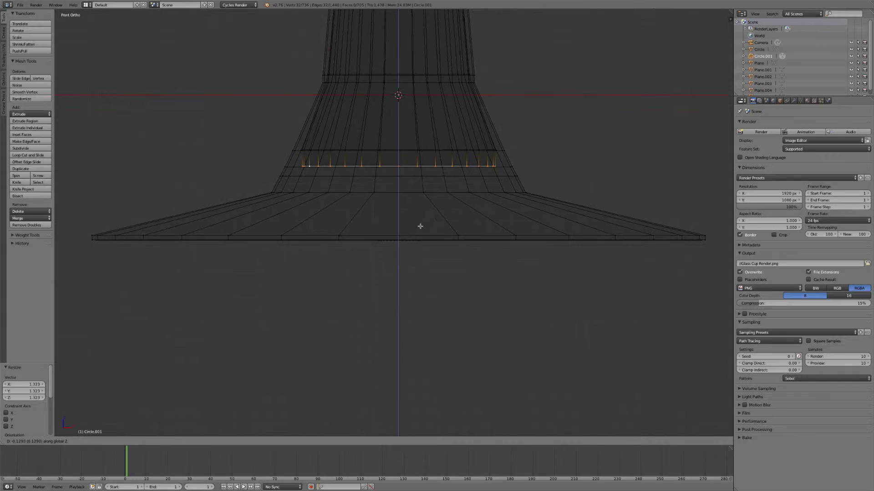
click(420, 226)
Step: Extrude the loop further down the base and widen it out to the base's edge
key(s)
click(406, 197)
key(e)
key(z)
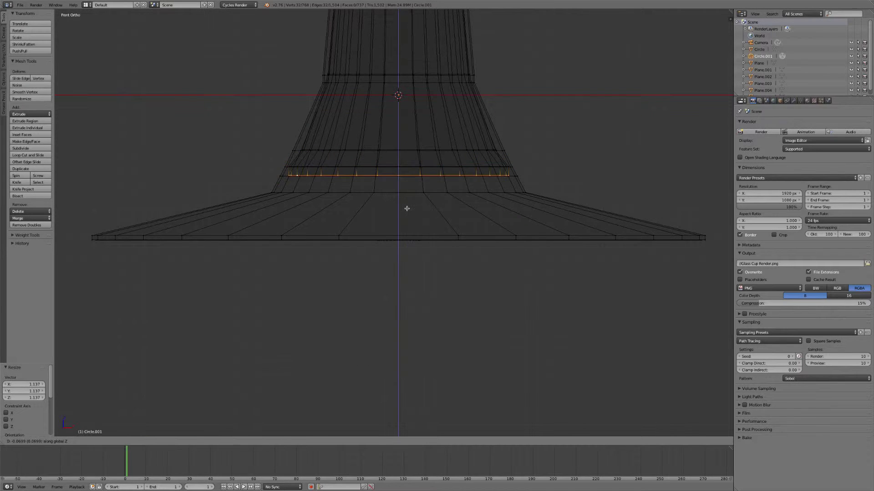
click(406, 208)
key(e)
key(z)
click(405, 227)
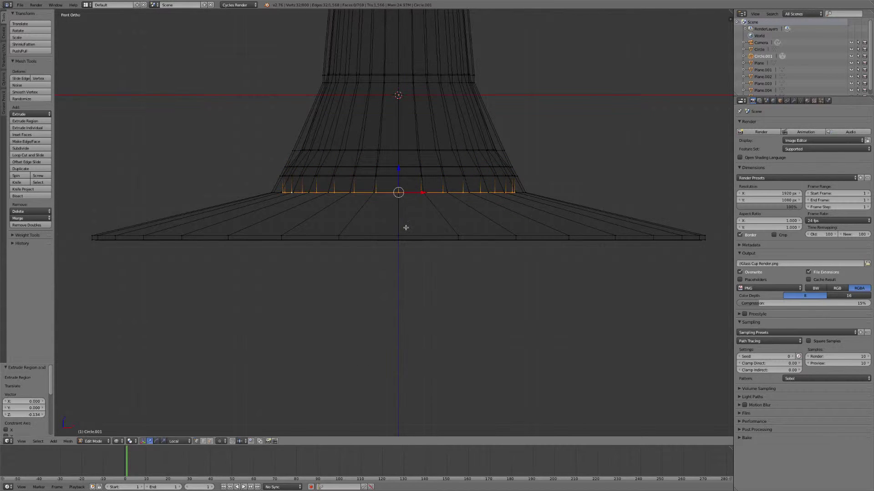
key(e)
key(z)
click(406, 270)
key(s)
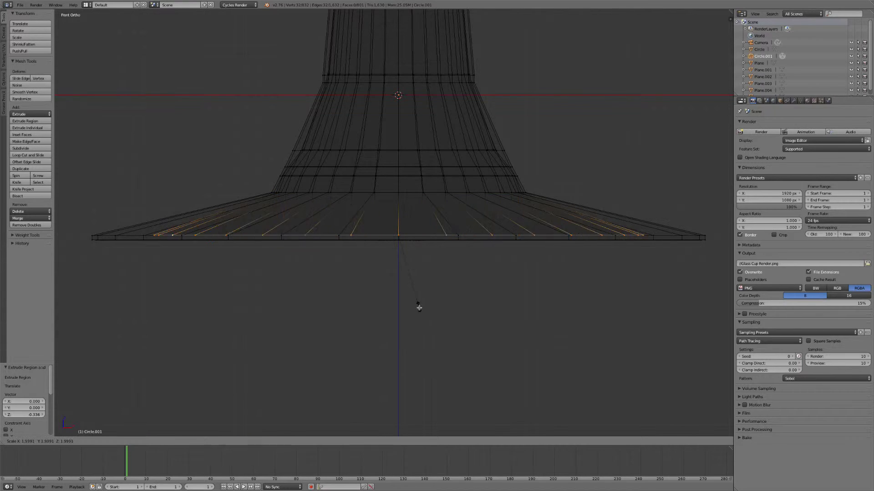
click(425, 317)
Step: Form the thin bottom edge, shrink the underside loop to the centre, and fill it with a face
scroll(440, 179, up, 4)
key(e)
key(z)
click(441, 179)
middle_drag(440, 179, 434, 163)
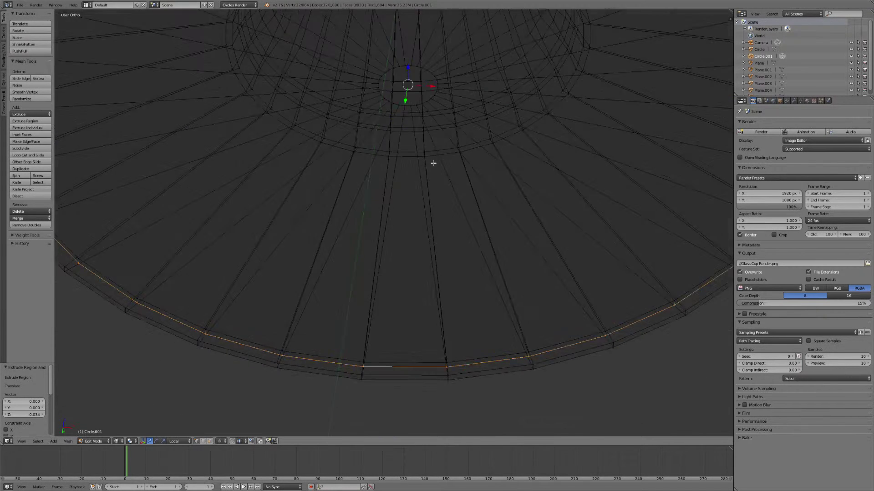
scroll(433, 163, down, 4)
key(e)
key(s)
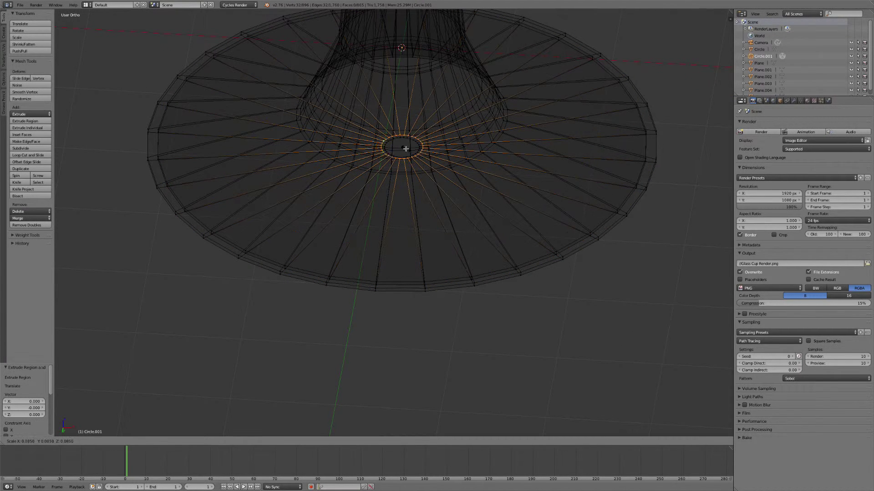
click(406, 149)
key(f)
middle_drag(433, 154, 433, 179)
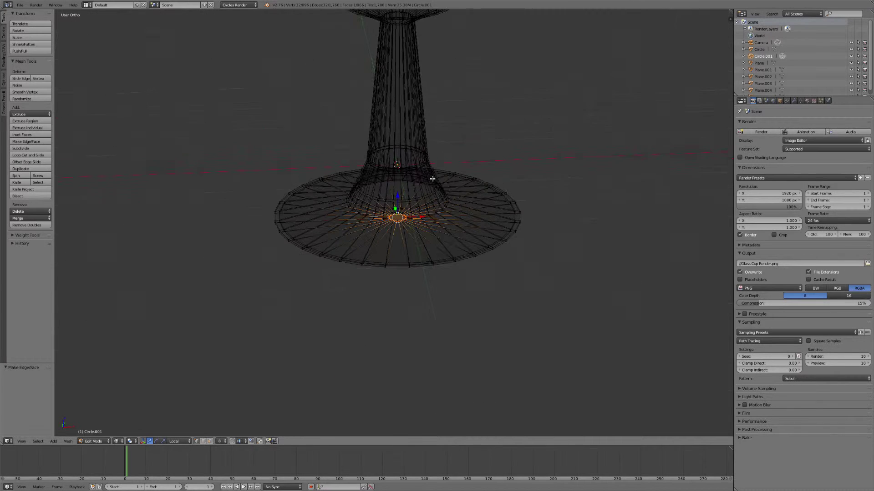
Step: Switch back to solid view and object mode, then apply Smooth shading to the goblet
key(KP_1)
shift+scroll(430, 155, up, 6)
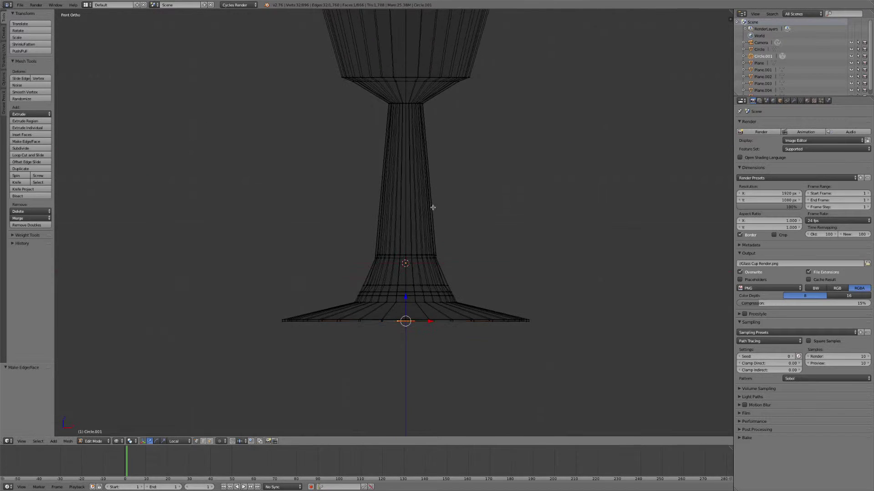
scroll(432, 142, down, 2)
middle_drag(427, 259, 426, 193)
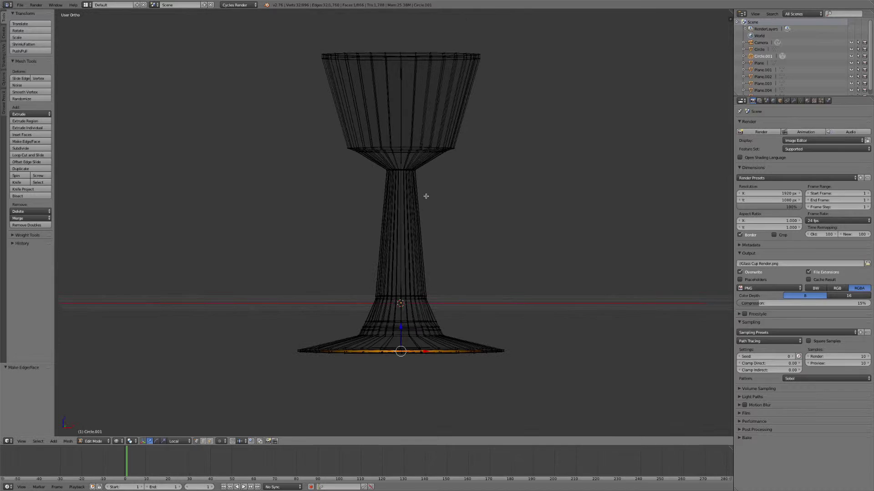
key(z)
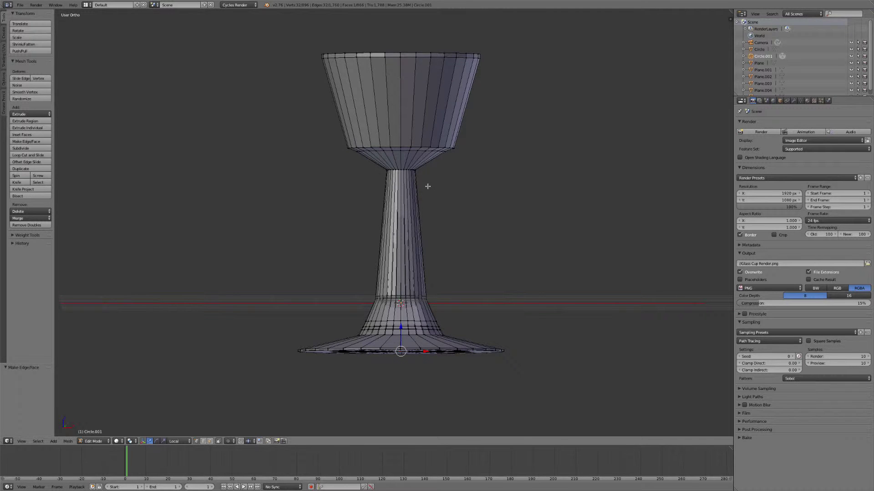
middle_drag(411, 148, 405, 150)
scroll(376, 205, down, 3)
key(Tab)
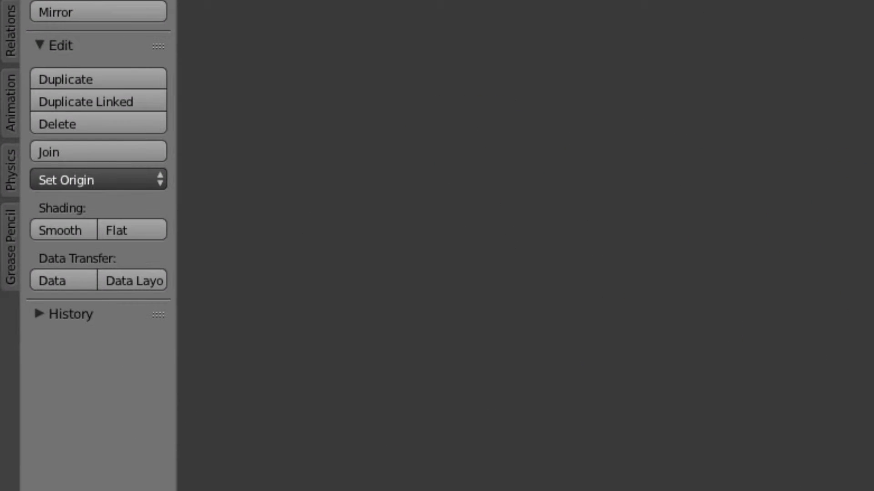
click(69, 233)
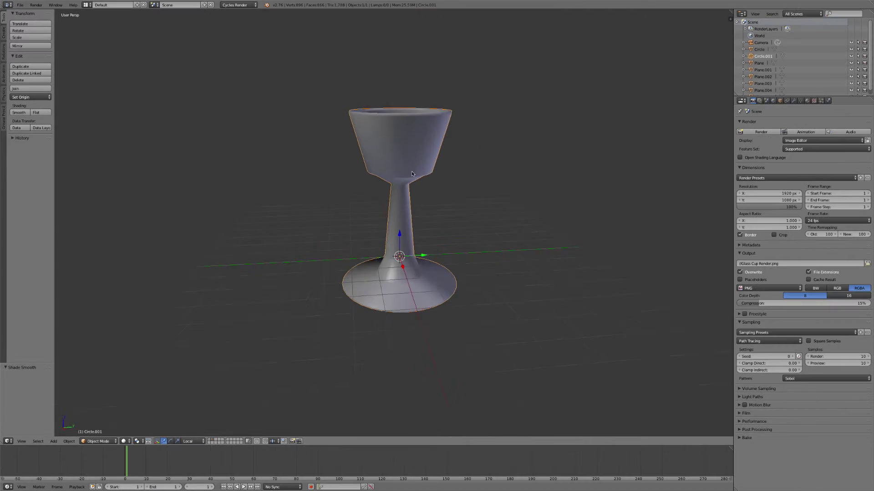
mouse_move(411, 171)
middle_down()
mouse_move(410, 211)
mouse_move(413, 178)
middle_up()
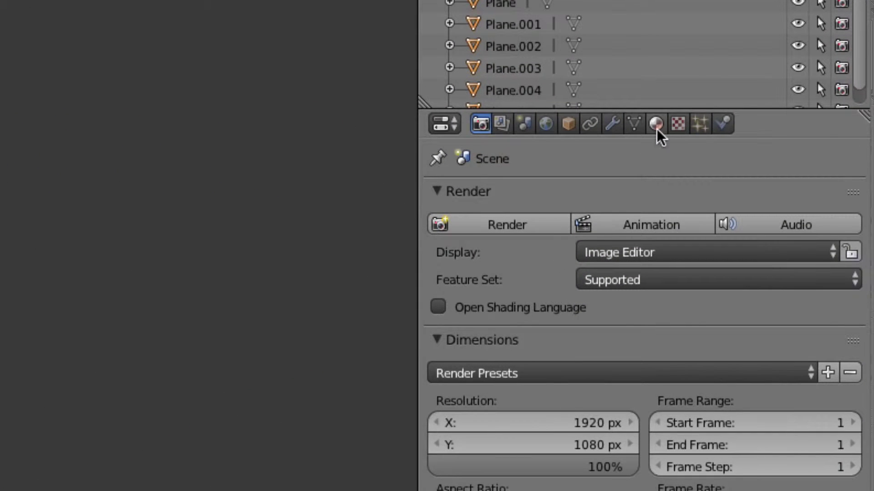
Step: Add a new material to the goblet and name it Glass
click(657, 130)
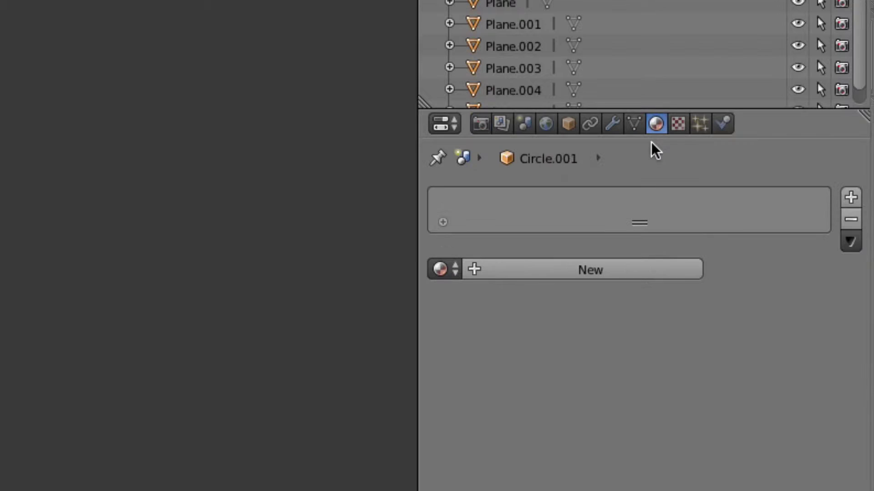
click(507, 277)
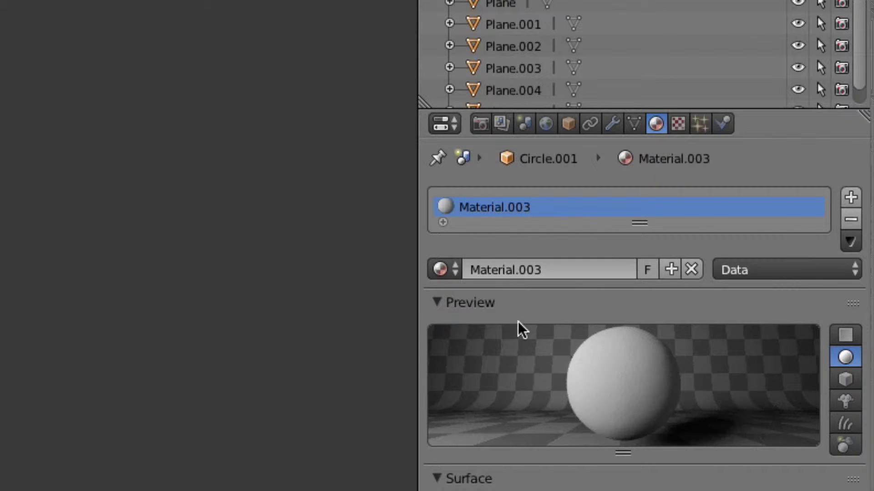
click(569, 277)
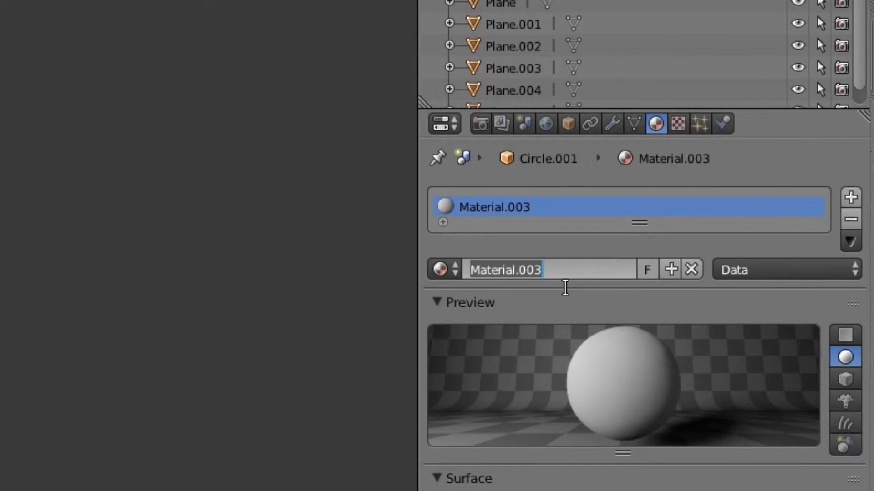
text(Glass)
key(Return)
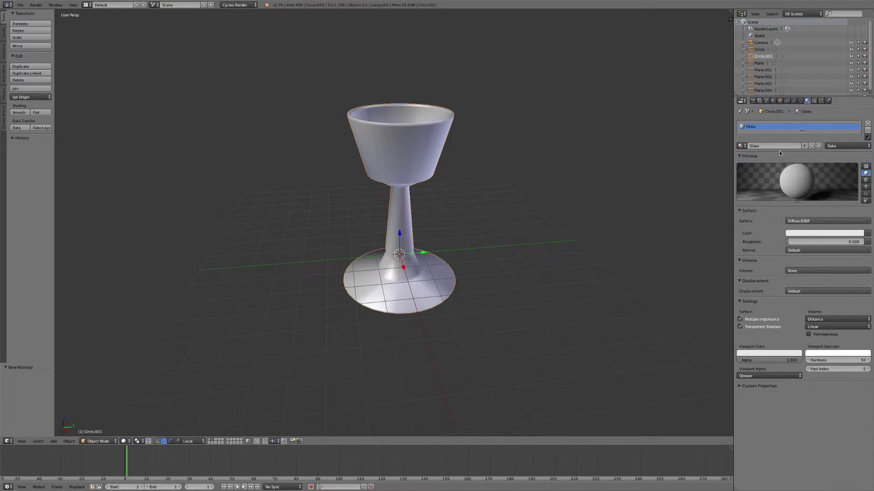
Step: Set the Glass material's Surface shader to Glass BSDF
click(744, 212)
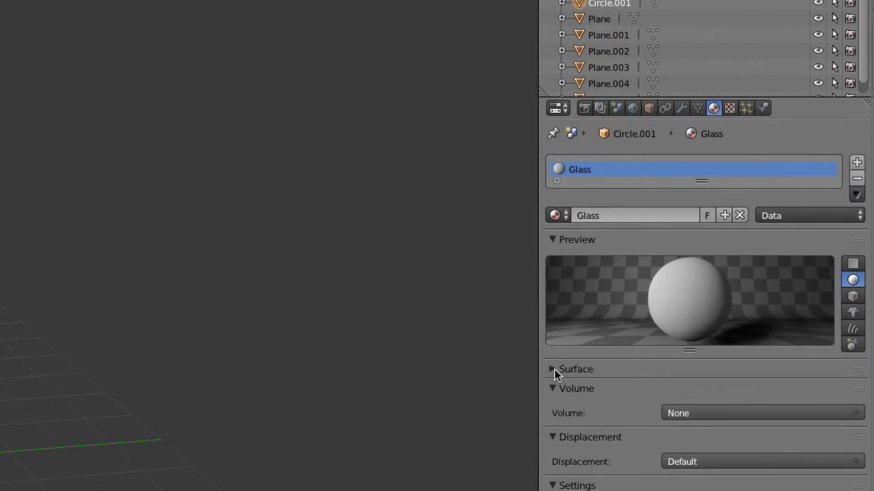
click(742, 213)
click(678, 392)
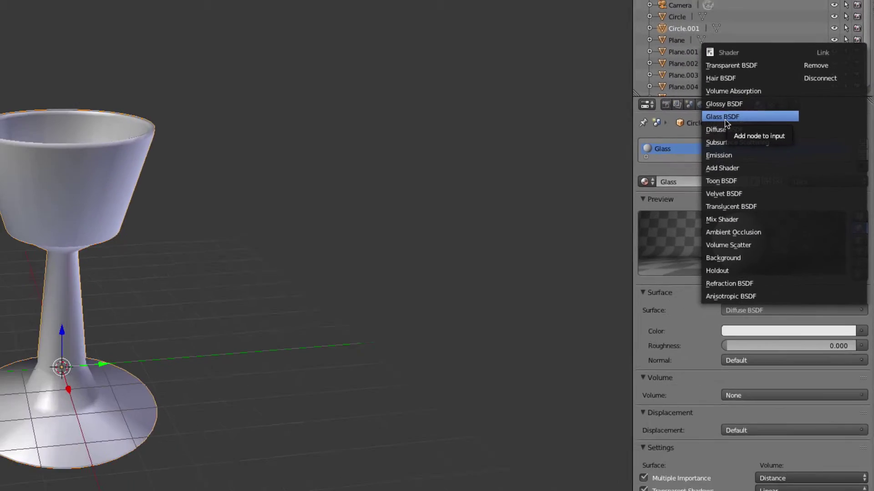
click(725, 119)
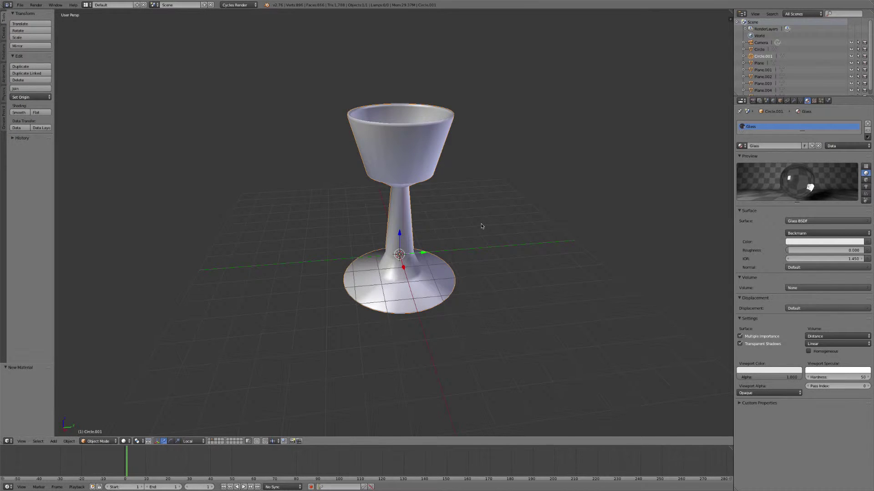
Step: With Lock Camera to View temporarily on, zoom and orbit the camera to frame the whole goblet
key(KP_0)
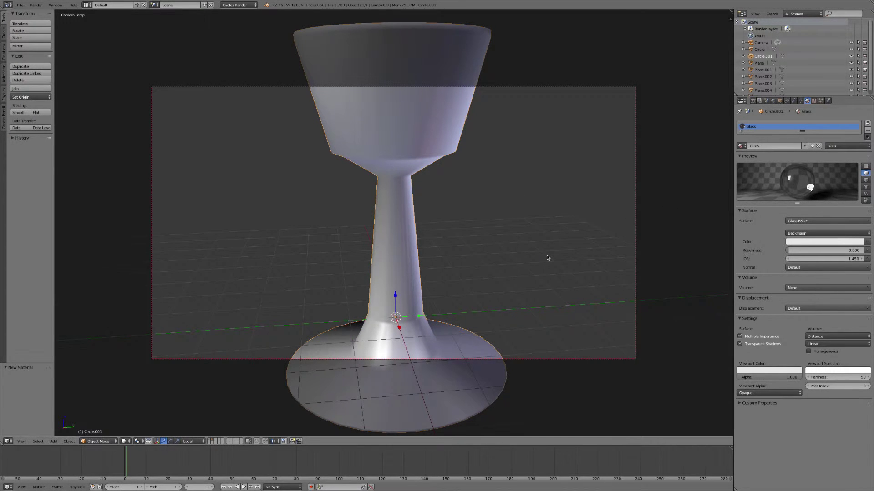
key(n)
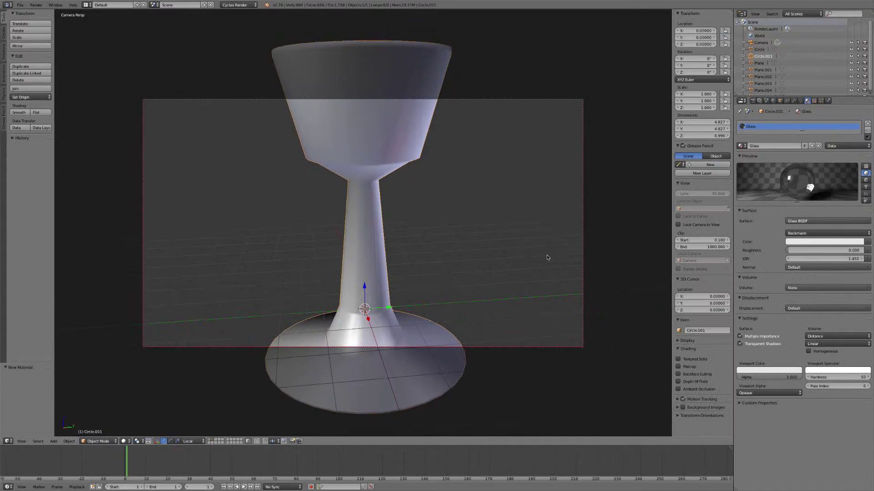
click(678, 225)
scroll(361, 235, down, 5)
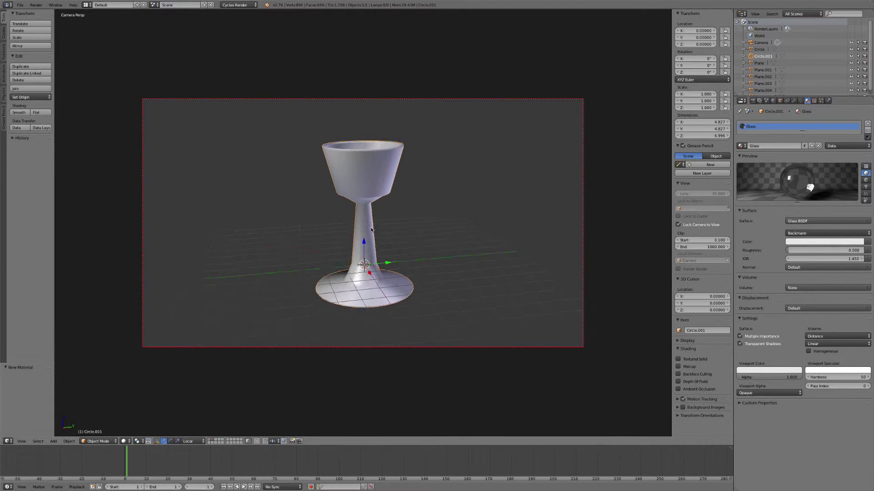
mouse_move(371, 230)
middle_down()
mouse_move(414, 233)
mouse_move(377, 228)
middle_up()
scroll(378, 228, up, 2)
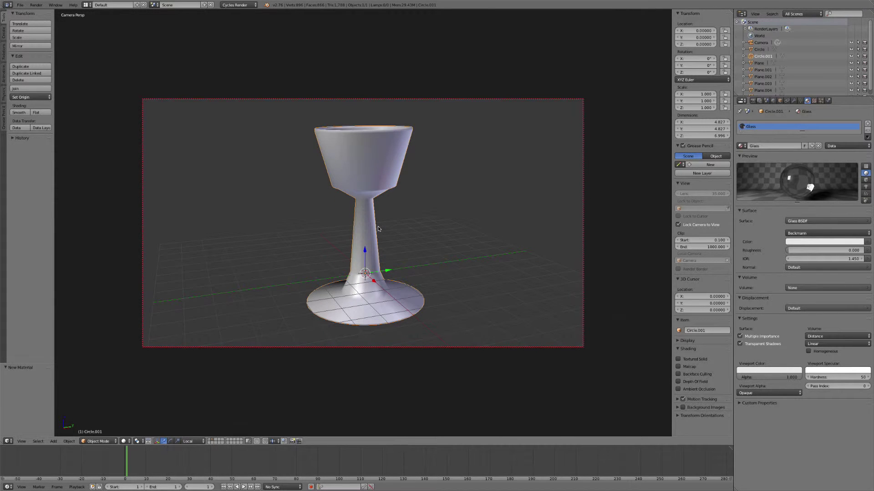
click(678, 226)
key(n)
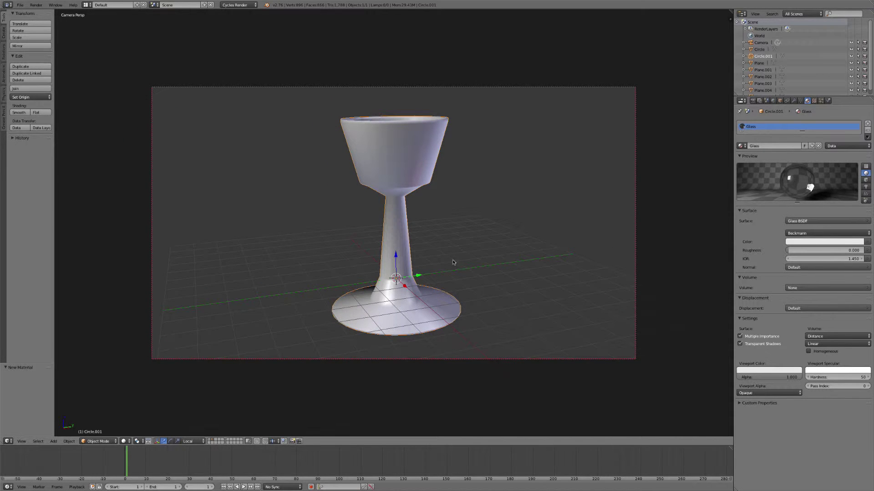
click(126, 440)
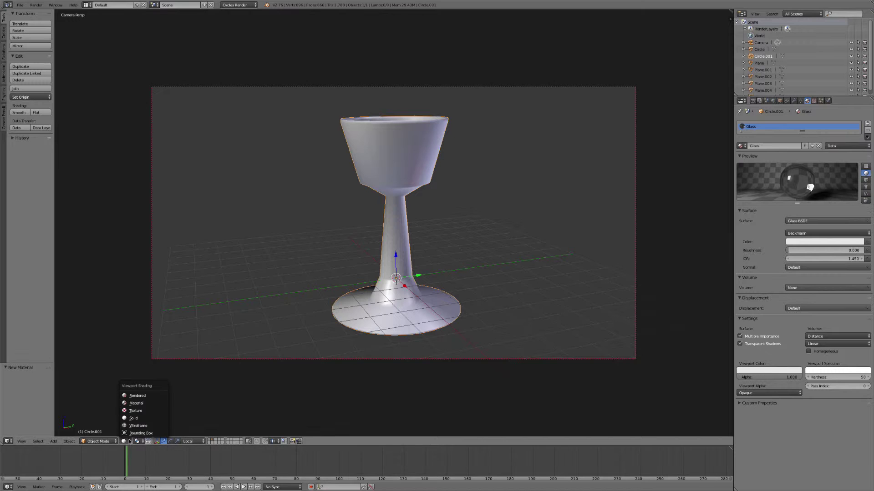
click(137, 396)
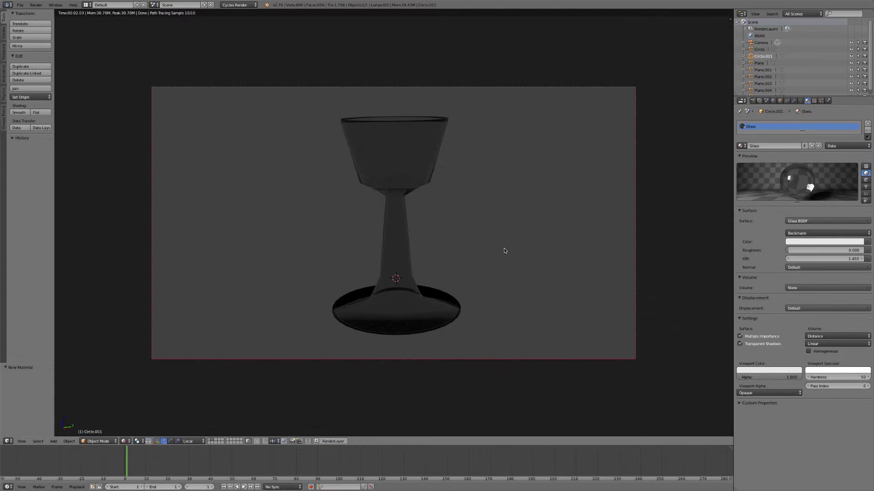
click(129, 441)
click(132, 418)
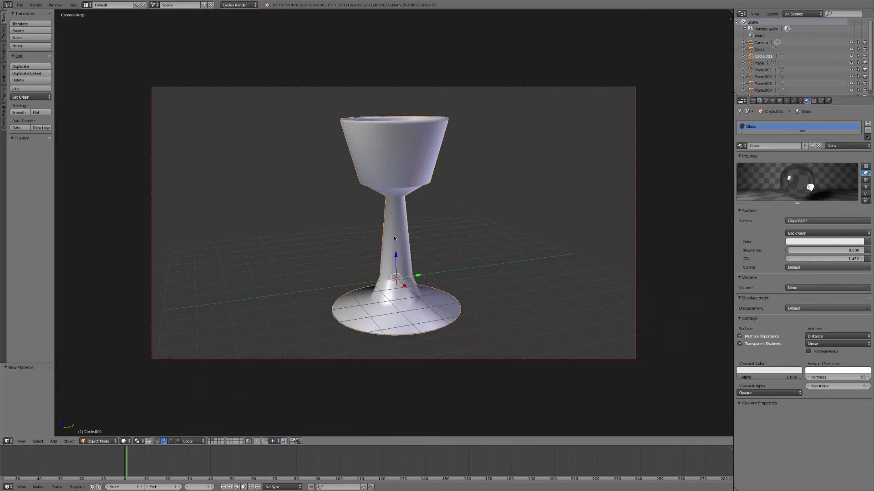
Step: Add a floor plane at the origin and scale it up to about 8.126
key(shift+a)
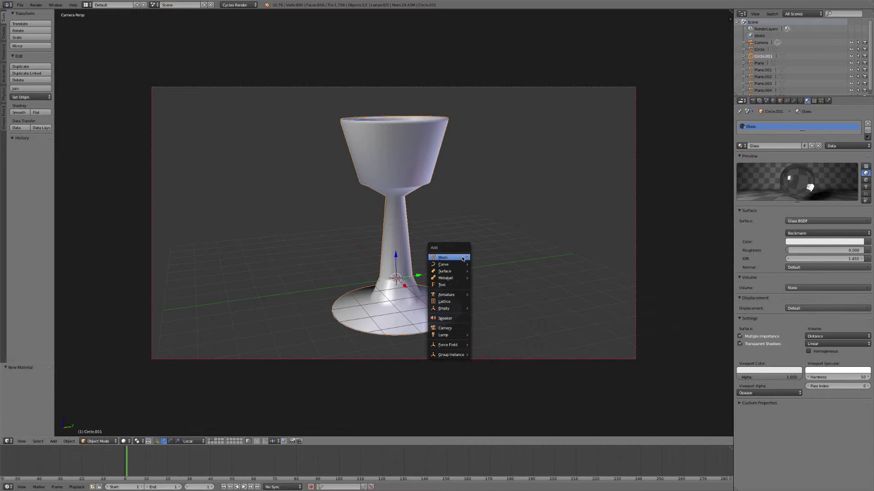
mouse_move(451, 256)
click(477, 259)
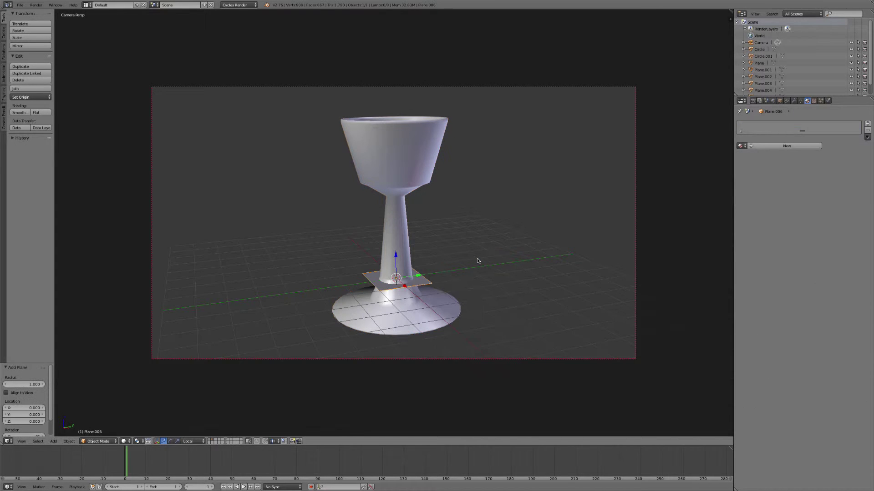
middle_drag(383, 280, 421, 253)
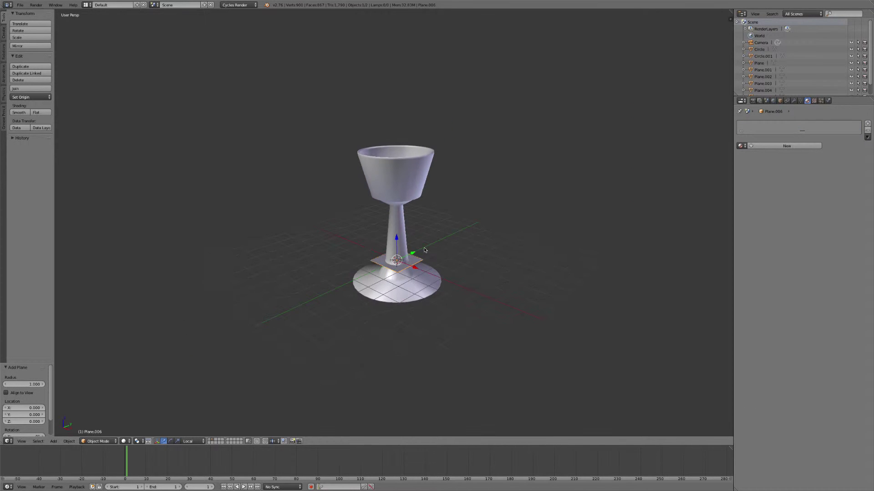
key(s)
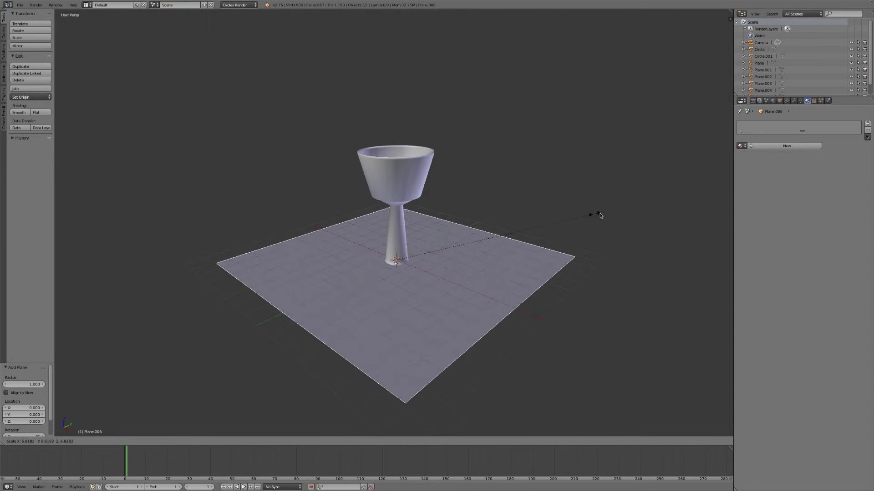
click(642, 216)
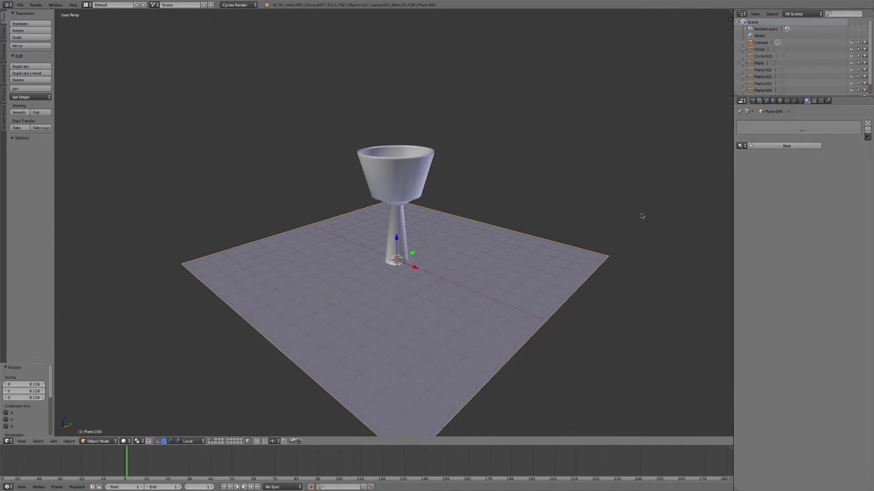
Step: Raise the goblet straight up to Z 1.170
right_click(398, 234)
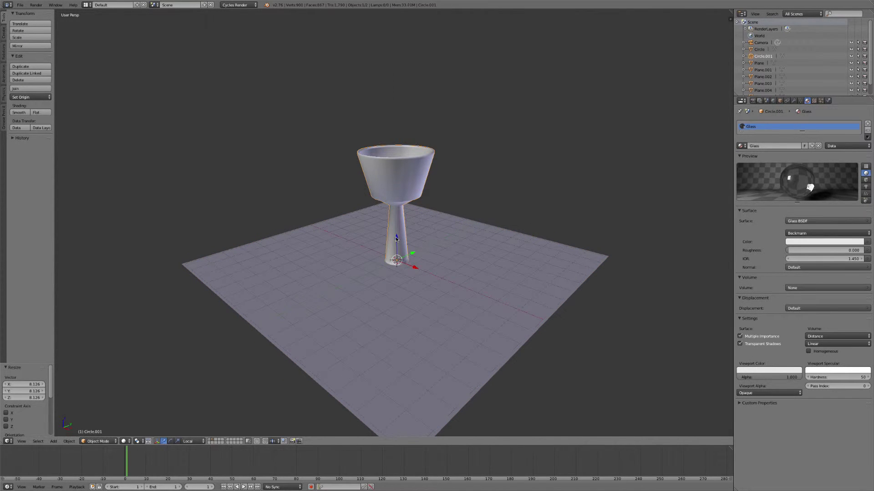
key(g)
key(z)
key(z)
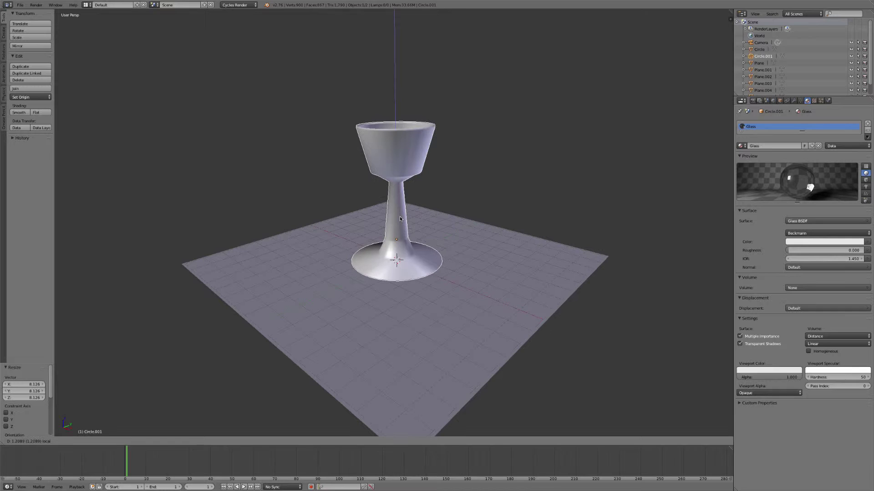
click(400, 219)
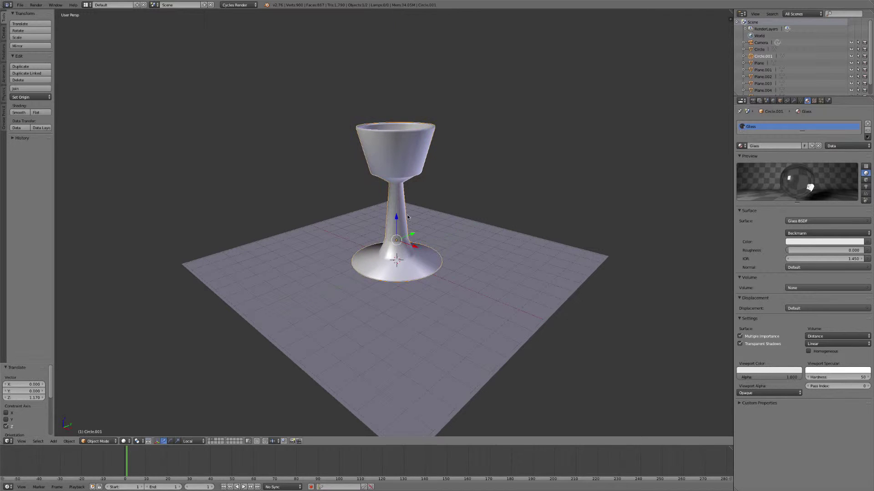
Step: Extrude the floor's left, back and right corner vertices straight up along Z to form walls
right_click(363, 273)
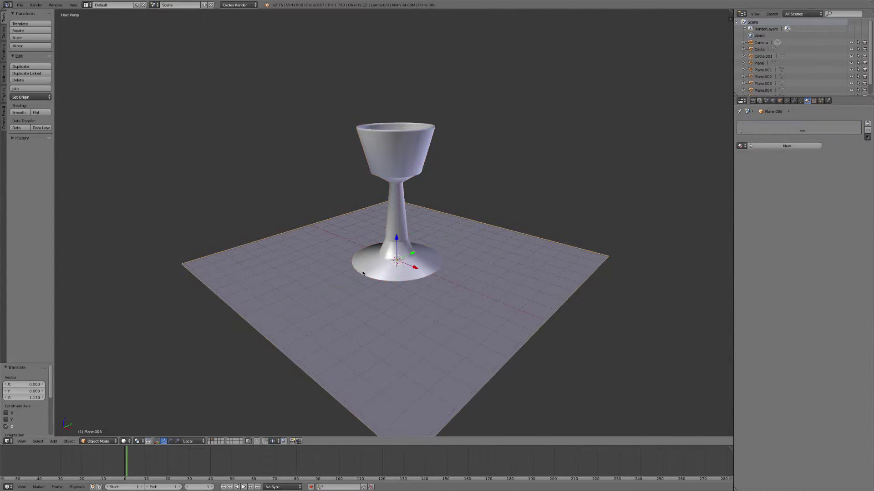
right_click(363, 273)
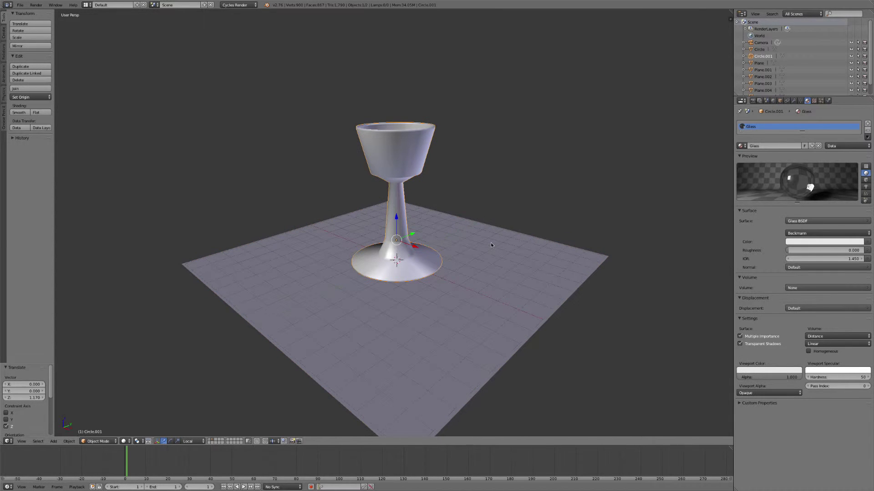
right_click(363, 273)
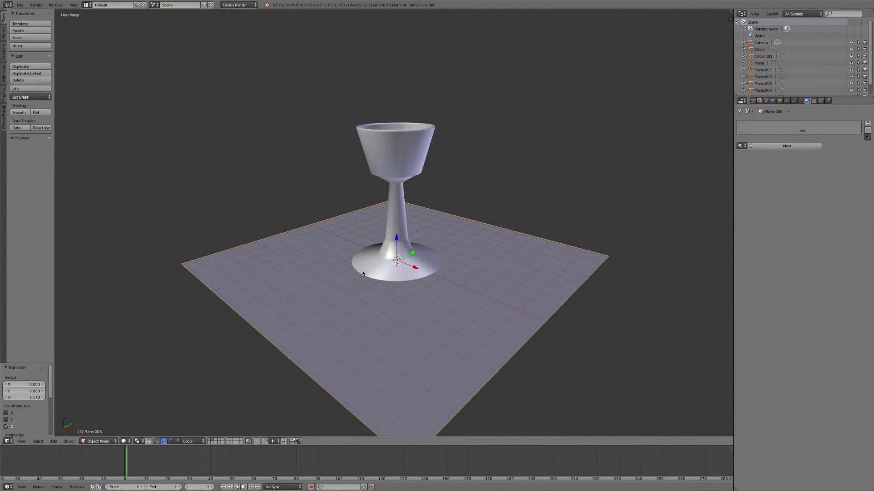
key(Tab)
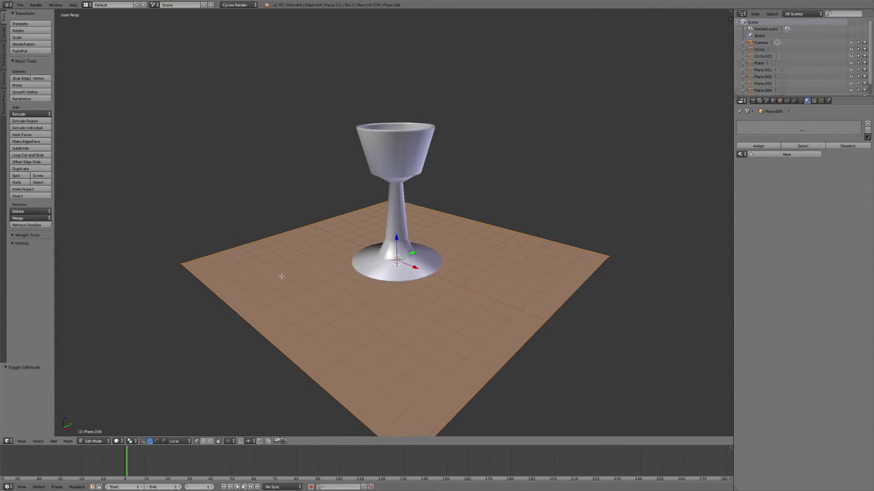
right_click(181, 263)
shift+right_click(394, 199)
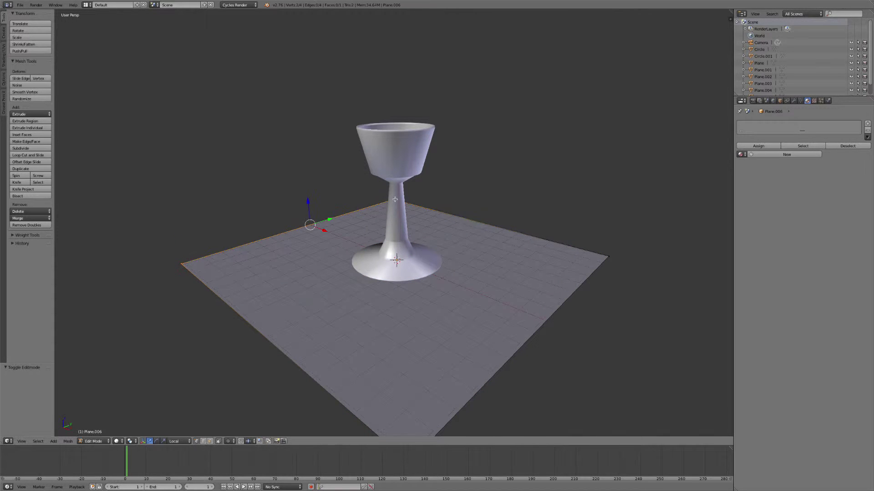
shift+right_click(576, 248)
key(e)
key(z)
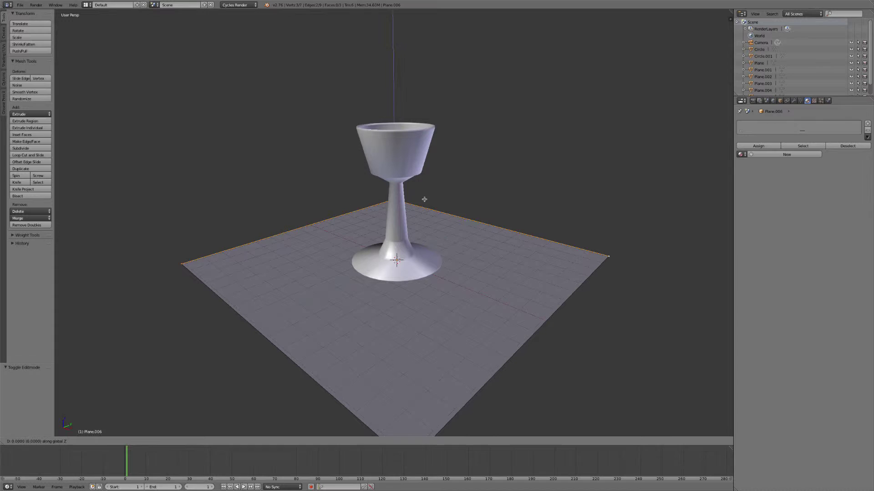
click(473, 19)
Step: Frame the camera on the goblet and room with Lock Camera to View enabled
key(KP_0)
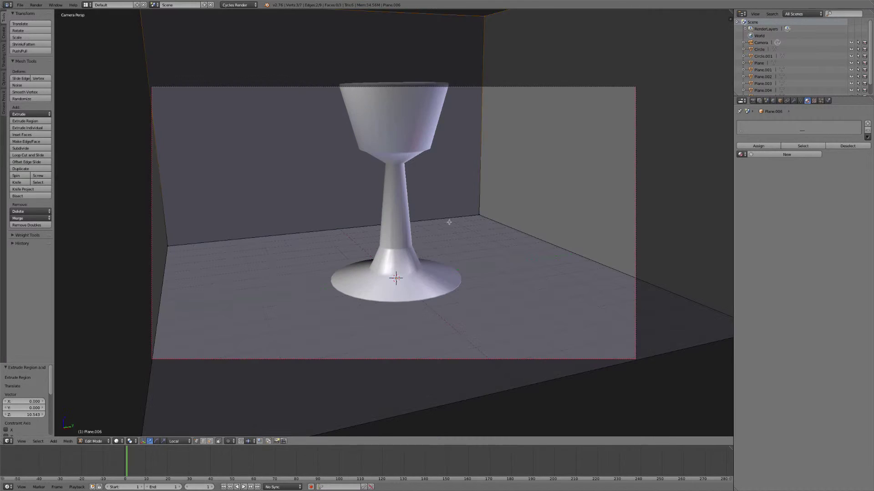
key(n)
click(678, 178)
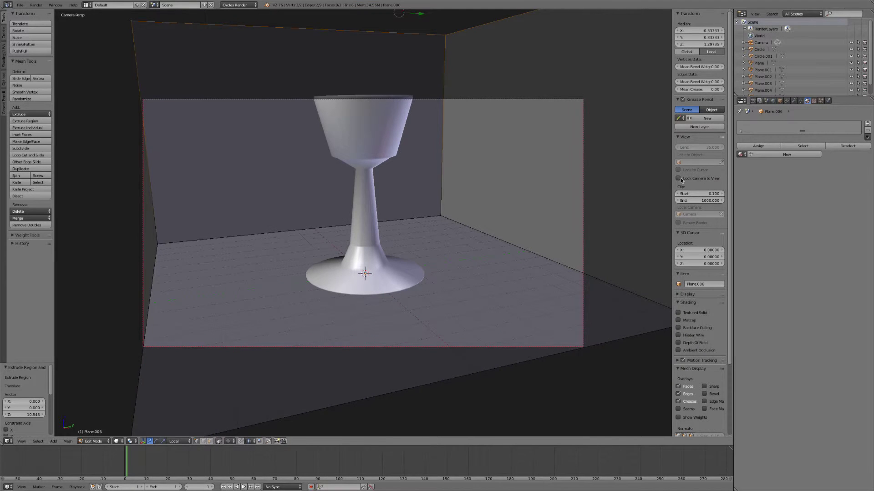
middle_drag(360, 255, 427, 262)
scroll(428, 262, down, 3)
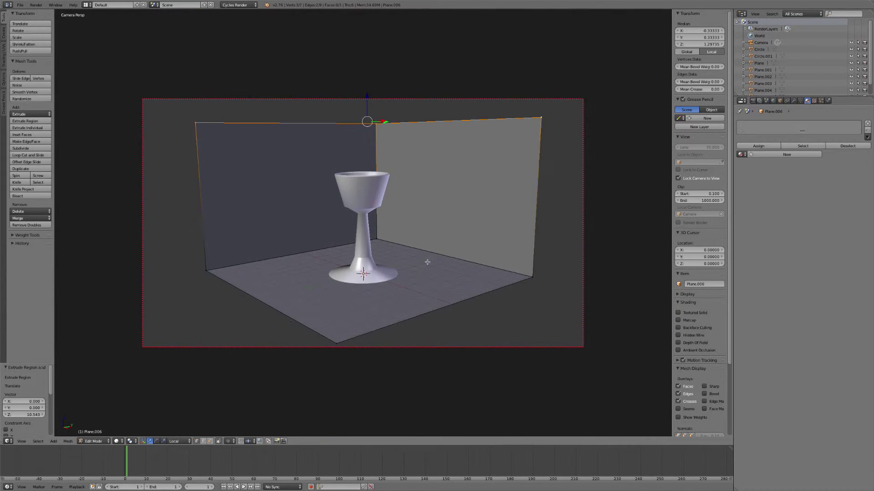
scroll(427, 261, up, 3)
Step: Scale the whole room object by 1.280, then turn Lock Camera to View off
key(Tab)
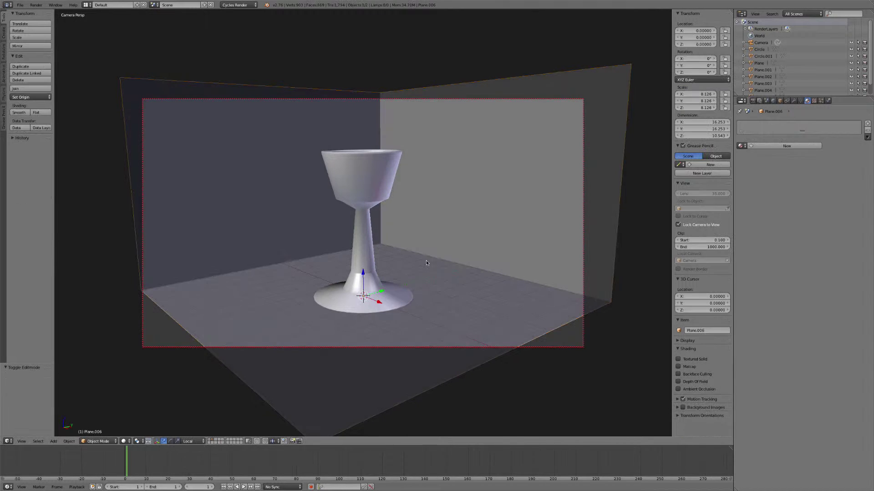
key(s)
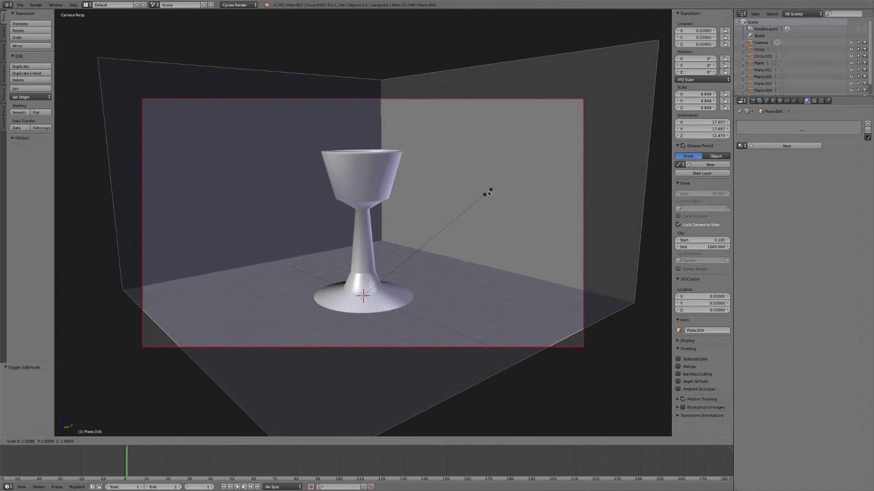
click(526, 196)
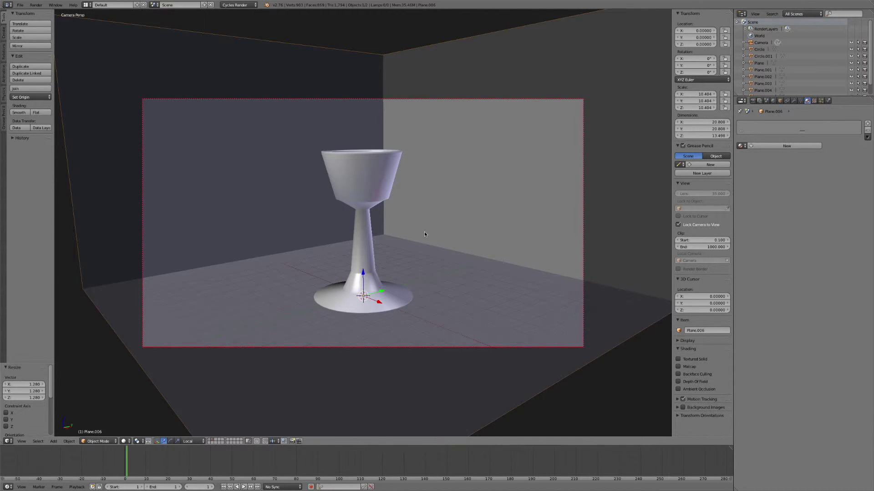
click(678, 224)
Step: Create a new room material named Plane with a pale pink surface colour
key(n)
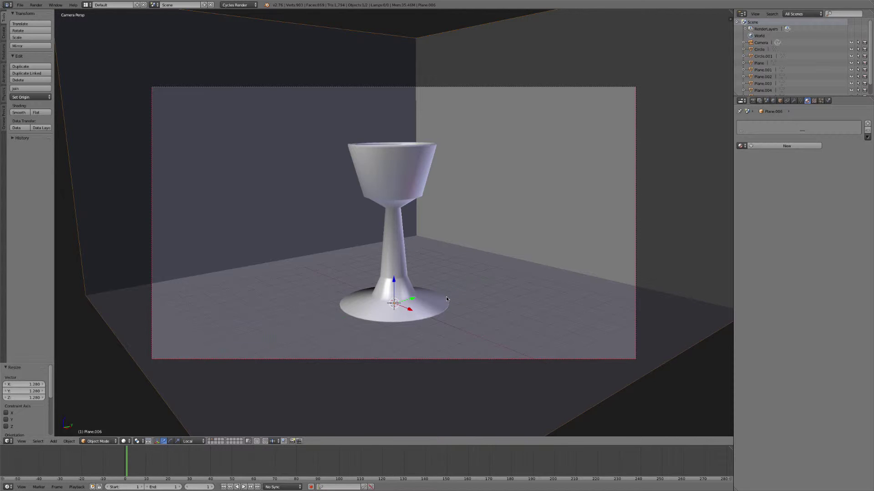
click(776, 146)
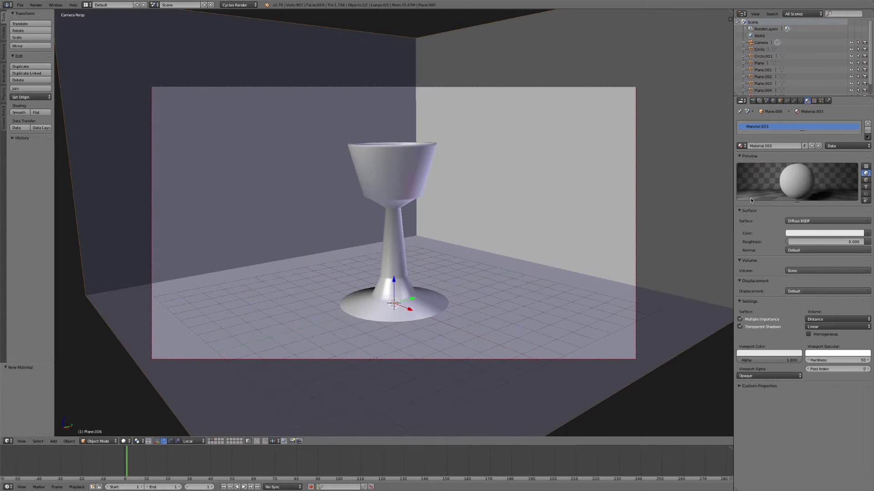
text(Plane)
key(Return)
click(812, 221)
click(790, 233)
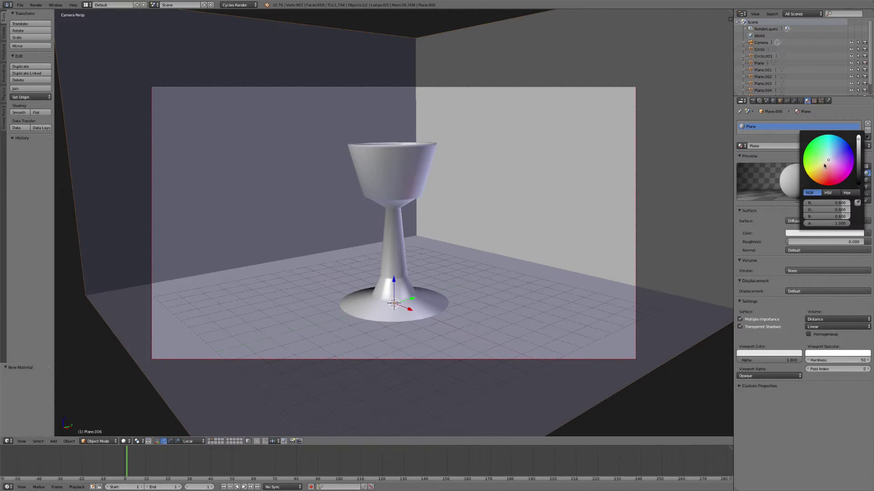
mouse_move(828, 161)
mouse_down()
mouse_move(819, 153)
mouse_move(827, 162)
mouse_up()
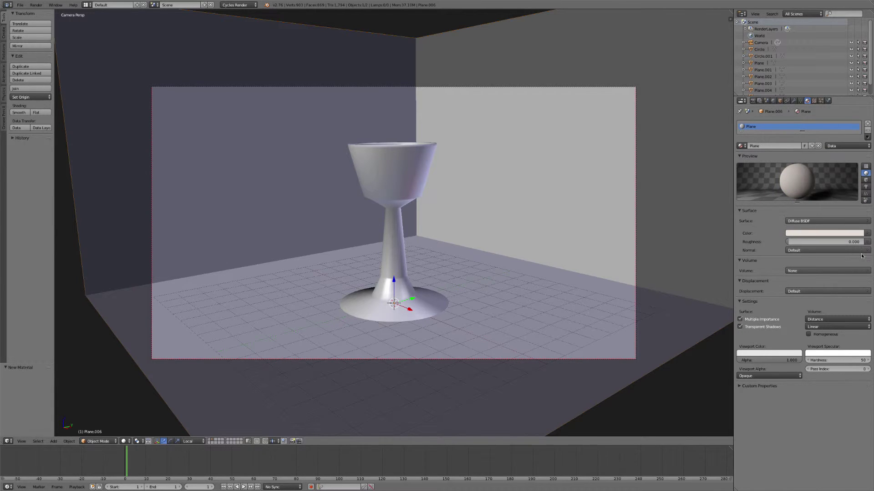
Step: Preview the scene in Rendered shading, then return to Solid shading
click(124, 441)
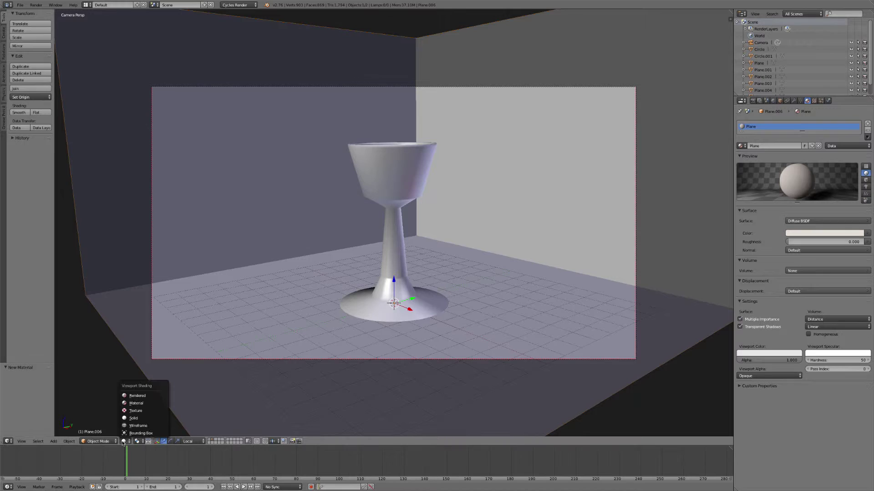
click(140, 398)
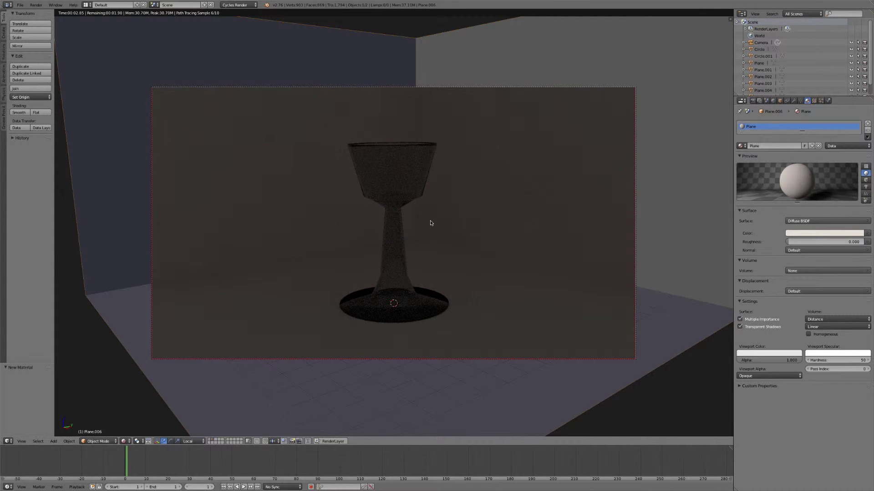
click(124, 442)
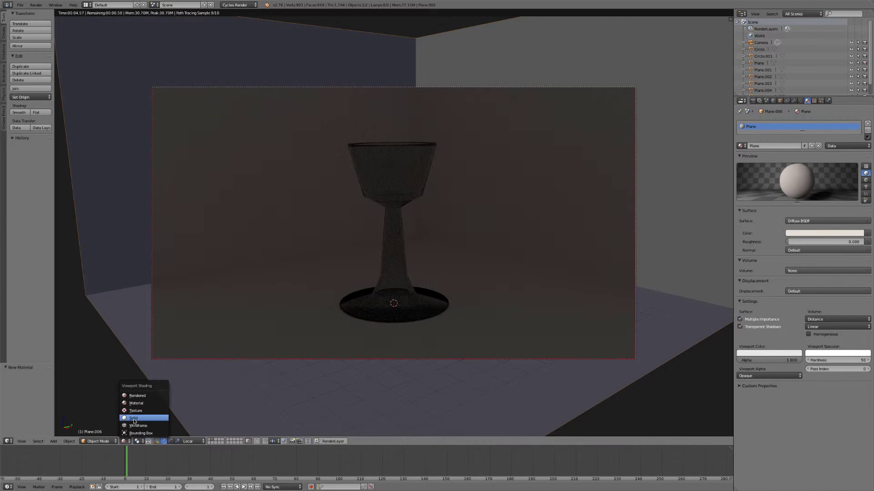
click(139, 403)
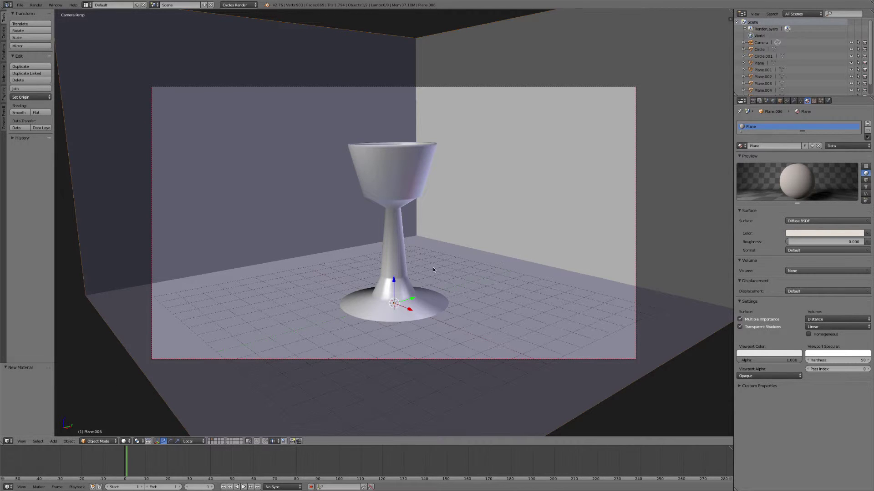
Step: Add a plane above the goblet, scale it to about 1.95 and tilt it -19.431° about X
key(KP_0)
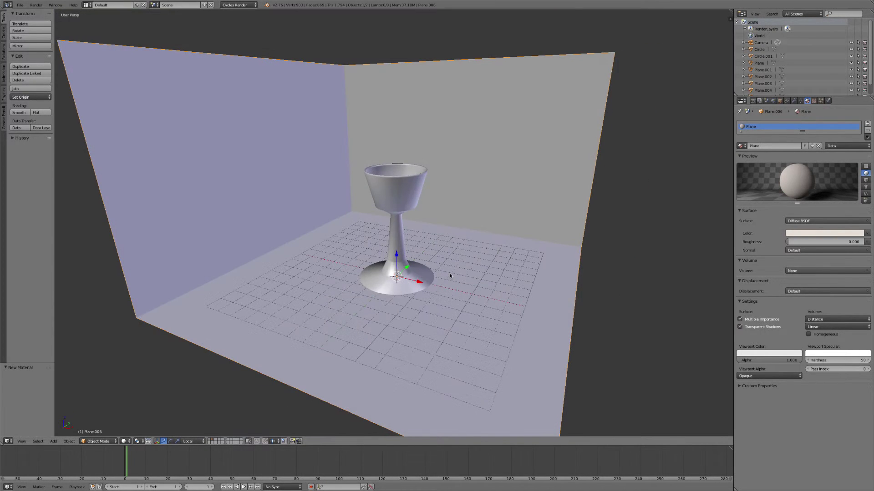
key(shift+a)
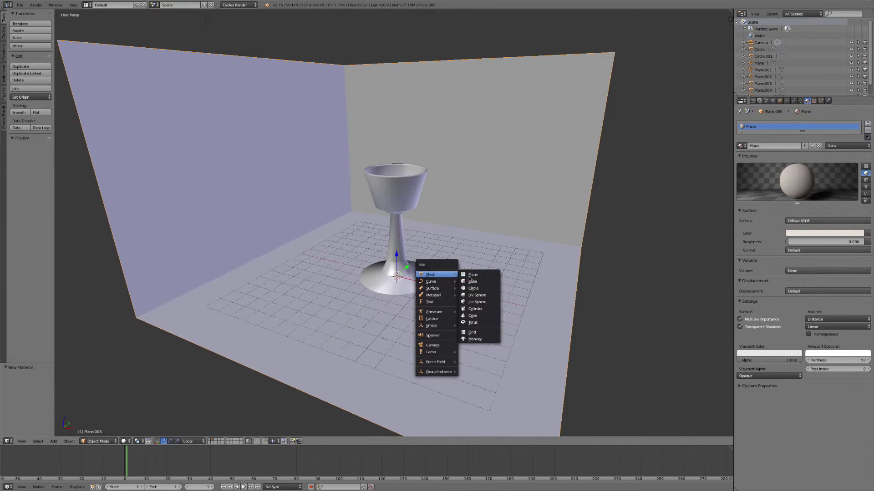
click(473, 275)
drag(395, 252, 396, 126)
key(s)
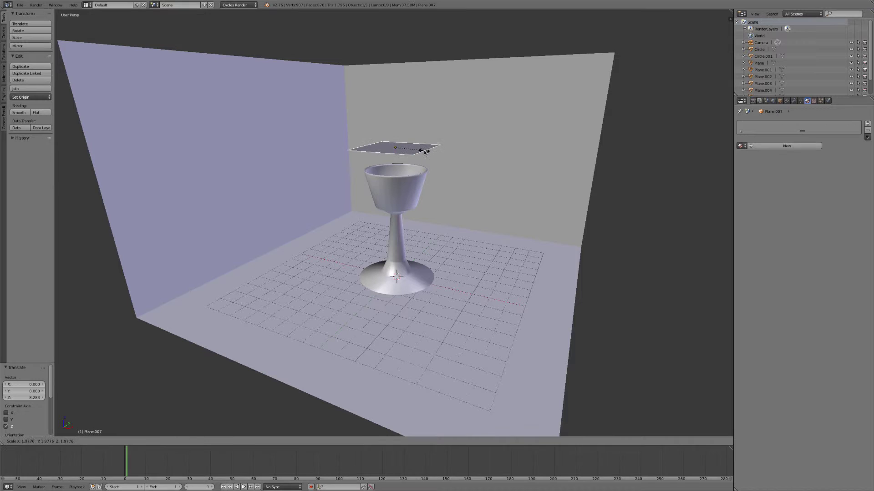
click(425, 151)
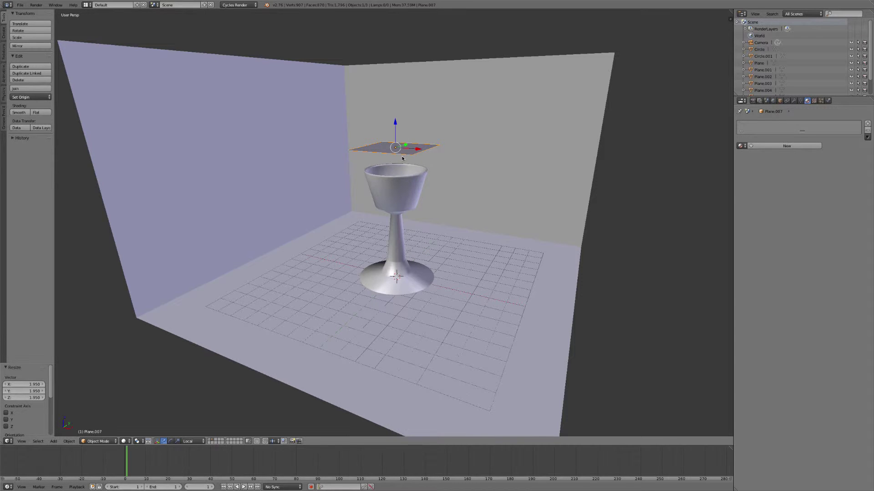
key(r)
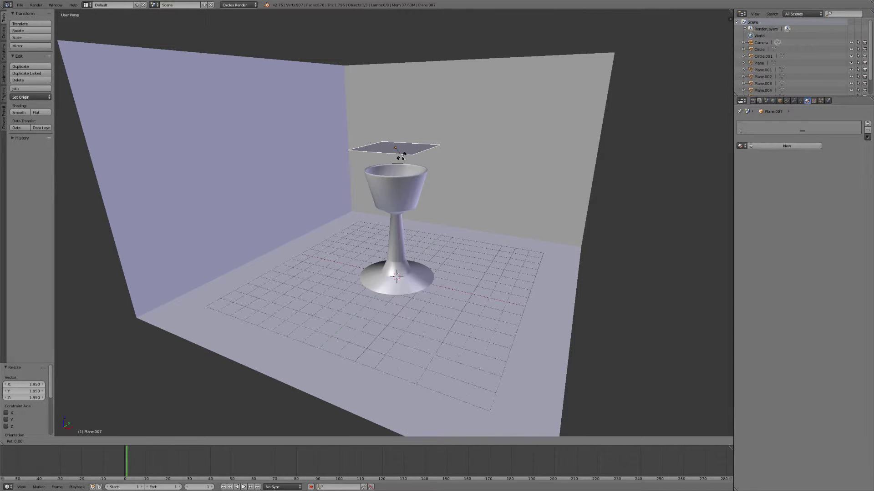
key(x)
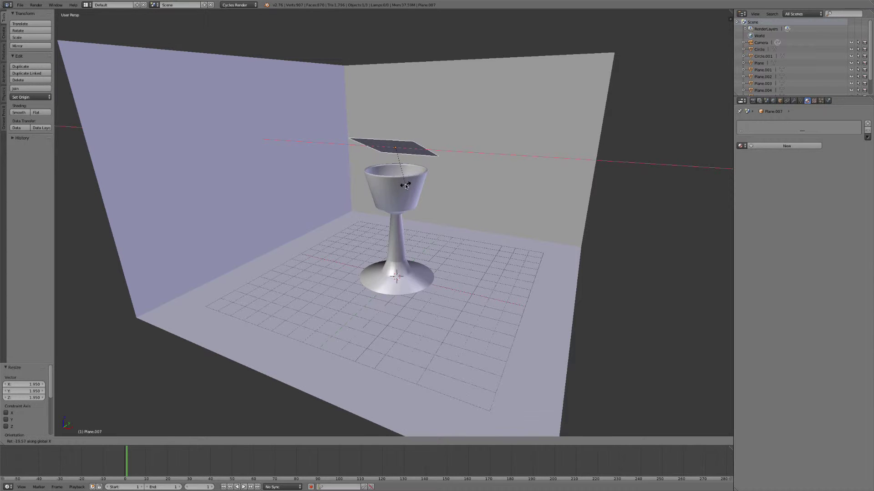
click(403, 155)
Step: Shift the plane along local Y, tilt it steeper on X, and set it against the right wall
middle_drag(404, 154, 467, 163)
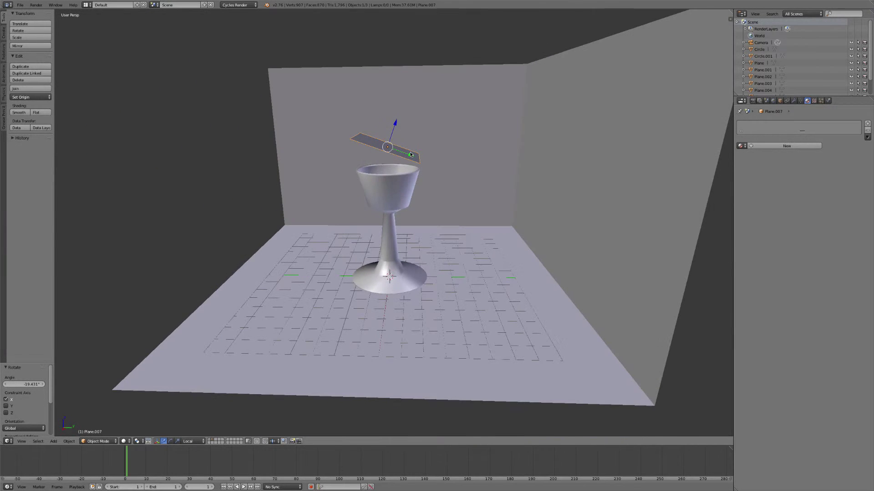
key(g)
key(y)
key(y)
click(466, 173)
key(r)
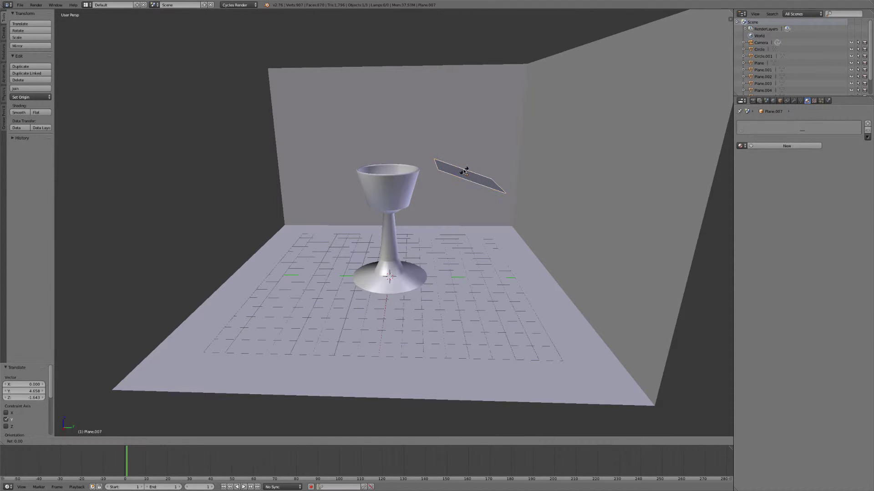
key(x)
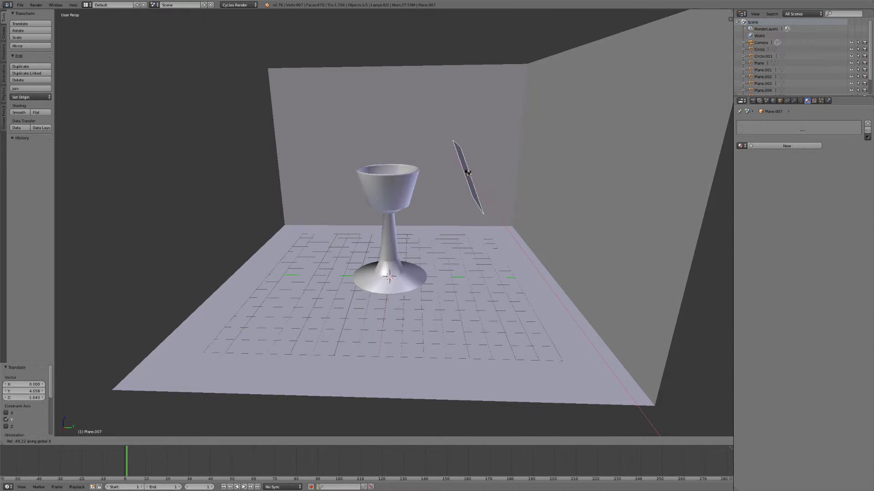
click(467, 172)
key(g)
key(z)
key(z)
click(480, 201)
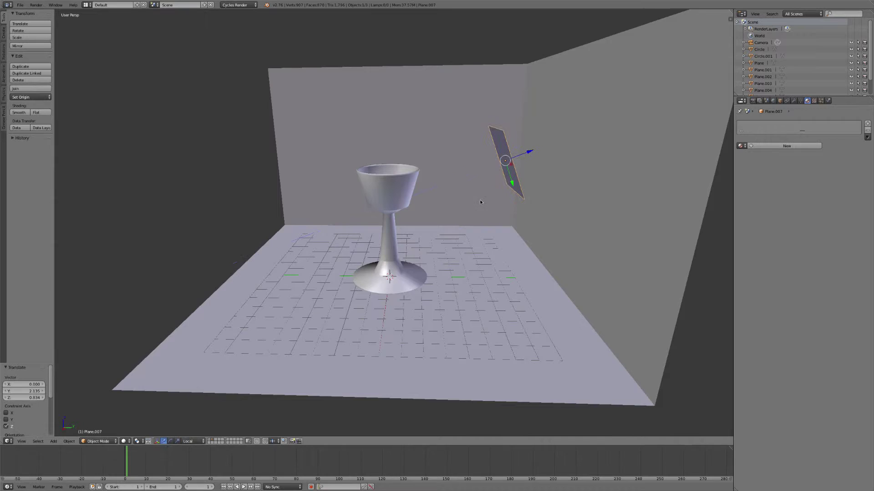
middle_drag(480, 201, 380, 240)
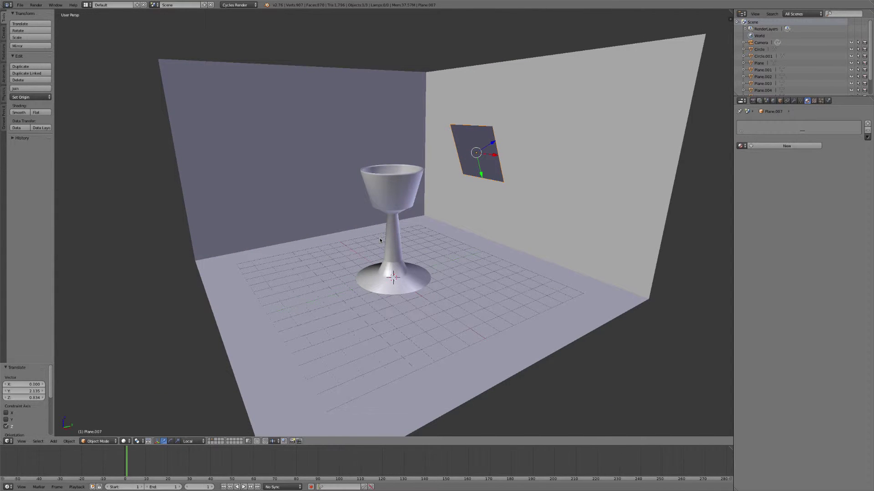
Step: Duplicate the light plane onto the left wall and rotate the copy -49.414° about Z
key(shift+d)
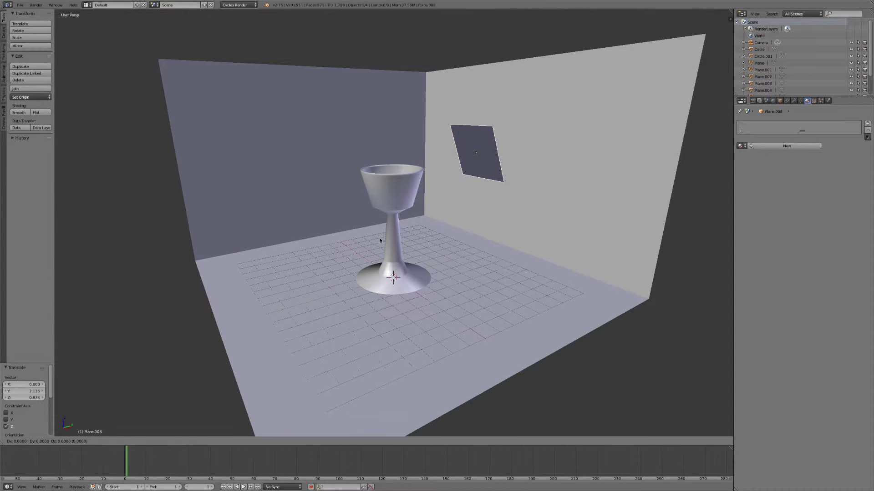
click(171, 297)
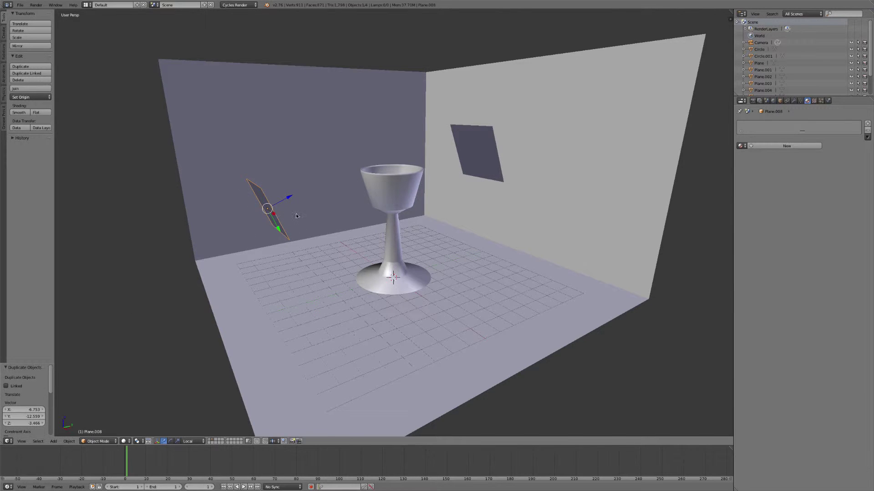
middle_drag(296, 226, 292, 239)
middle_drag(309, 204, 347, 285)
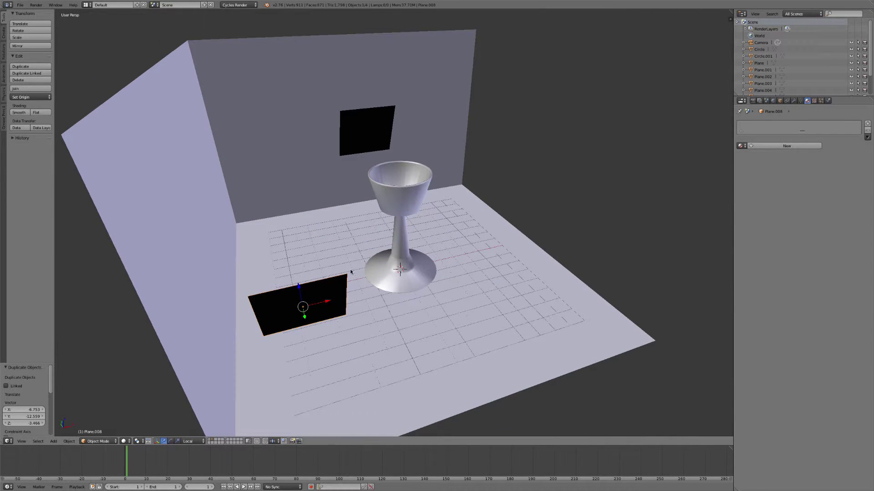
key(r)
key(z)
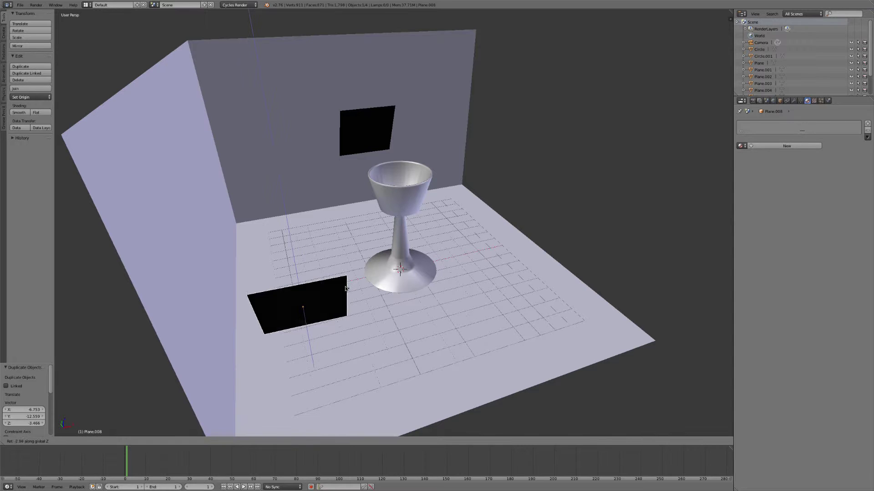
click(346, 318)
middle_drag(347, 318, 417, 281)
Step: Duplicate another plane, rotate it about Z and stand it to the right of the goblet
key(shift+d)
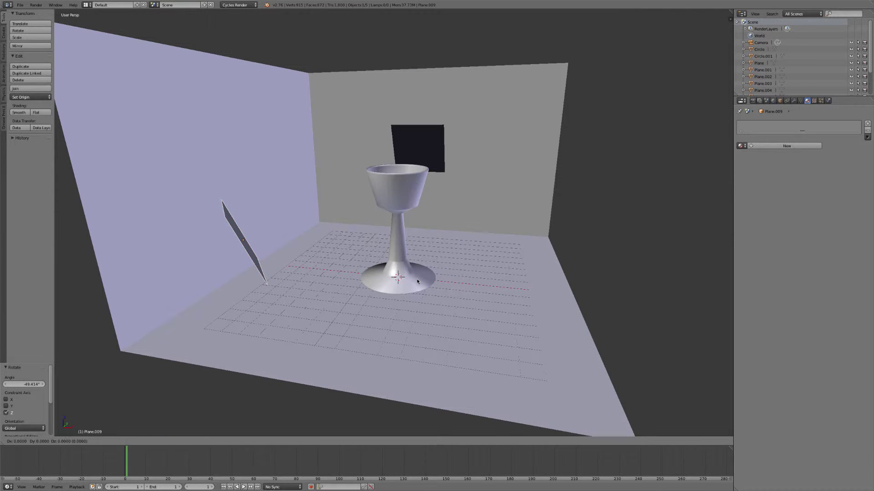
click(637, 312)
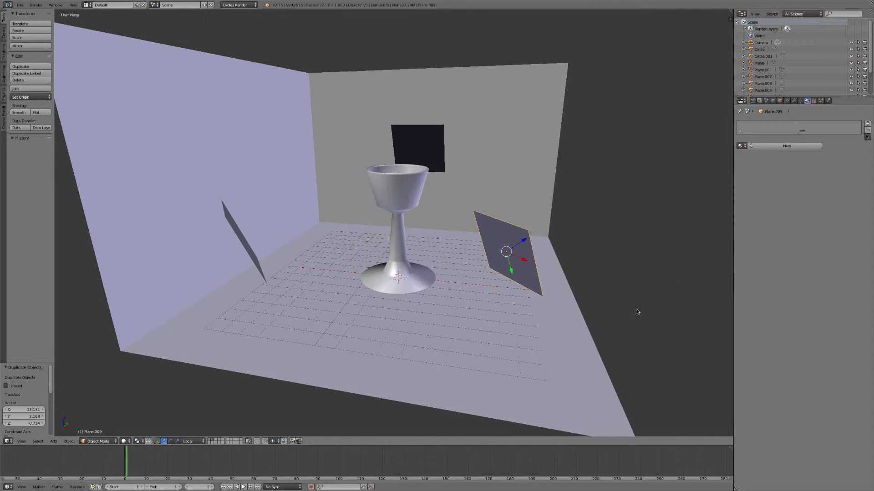
middle_drag(637, 311, 529, 298)
key(r)
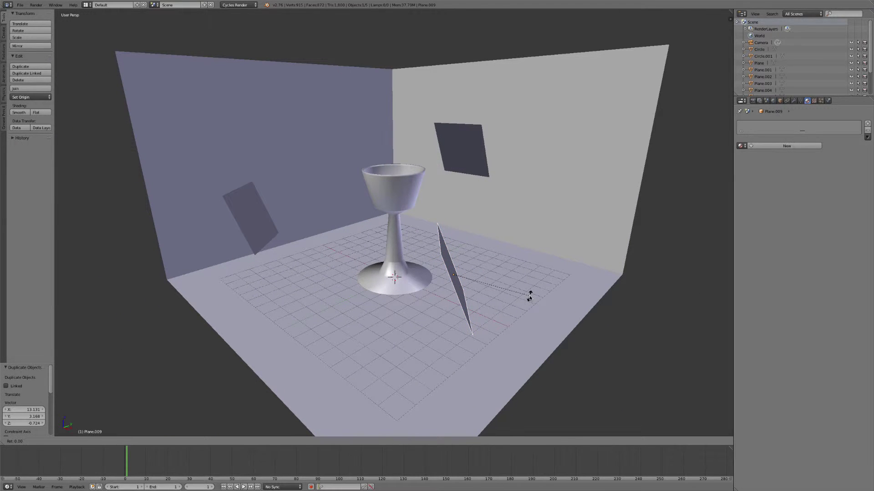
key(z)
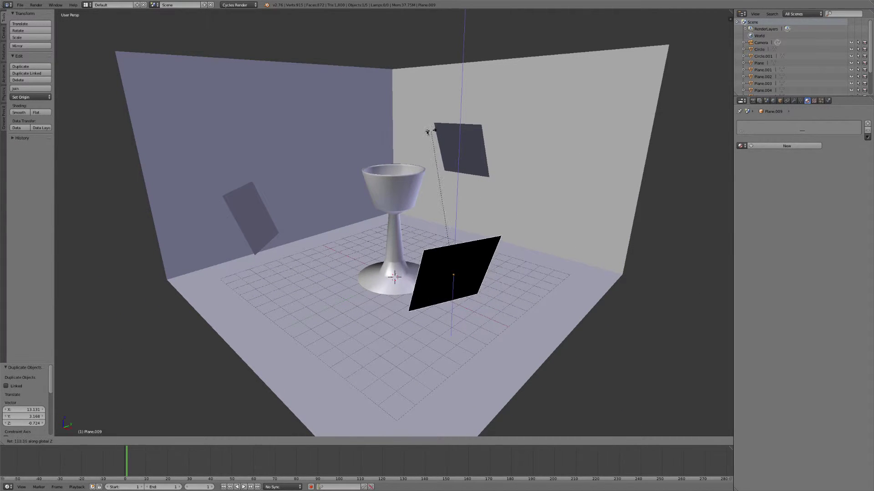
click(424, 132)
middle_drag(424, 132, 464, 274)
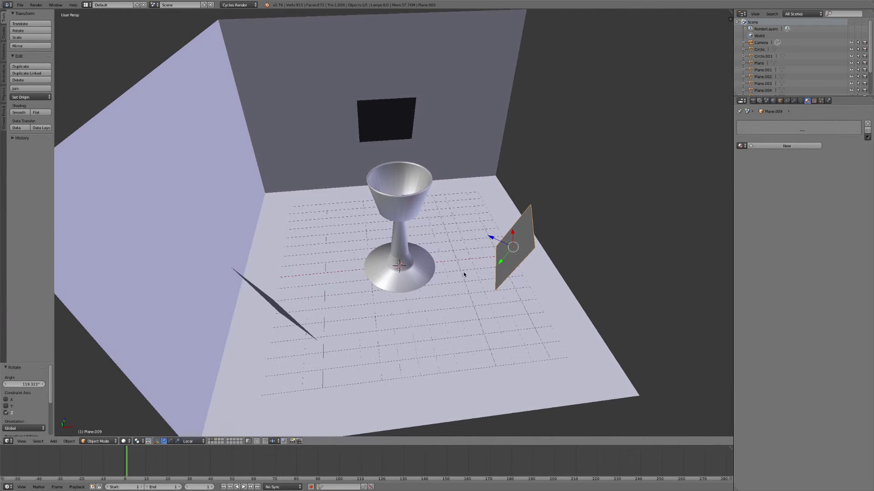
key(g)
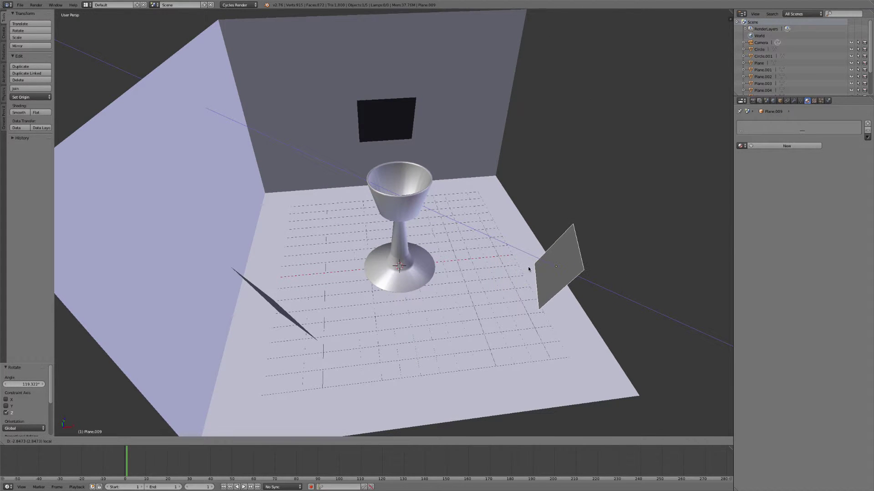
click(528, 269)
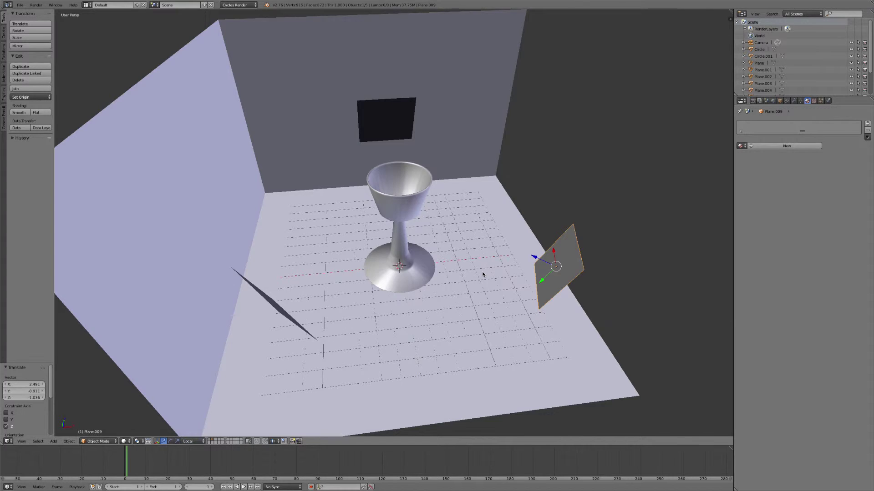
Step: View the scene through the camera as a live Cycles render
key(KP_0)
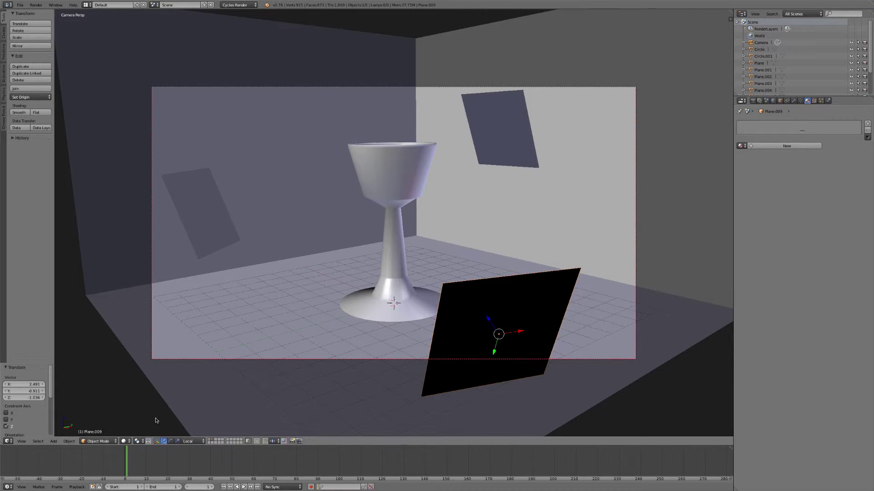
click(125, 441)
click(138, 396)
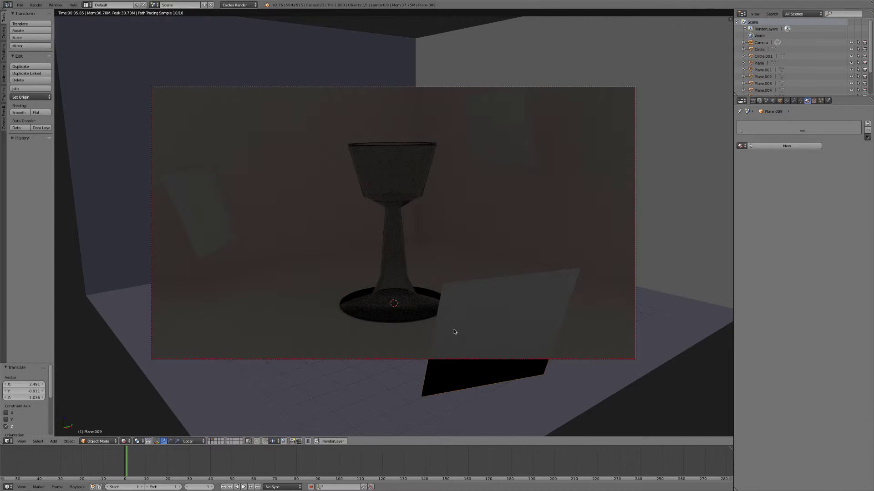
Step: Give the left wall panel a new material with an Emission surface
right_click(210, 201)
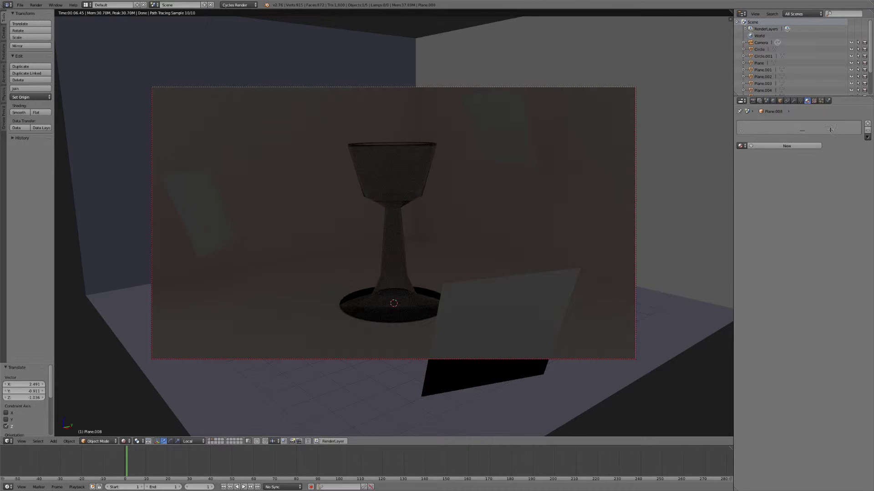
click(765, 146)
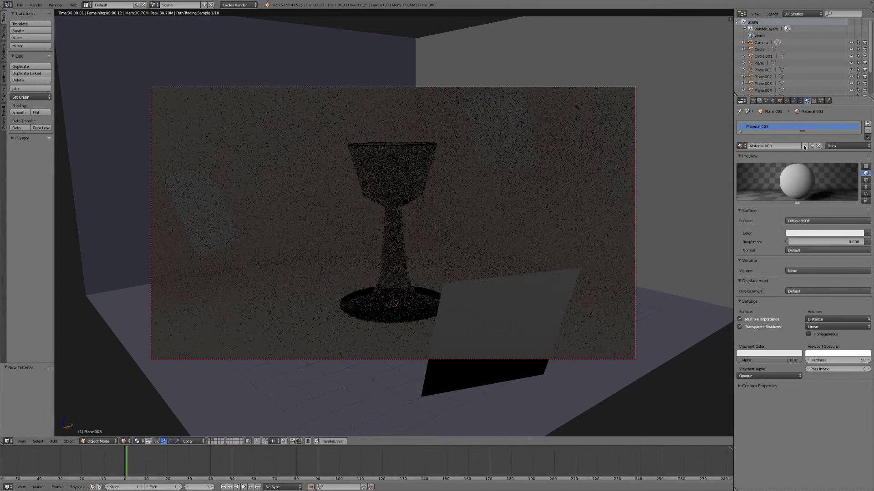
click(797, 221)
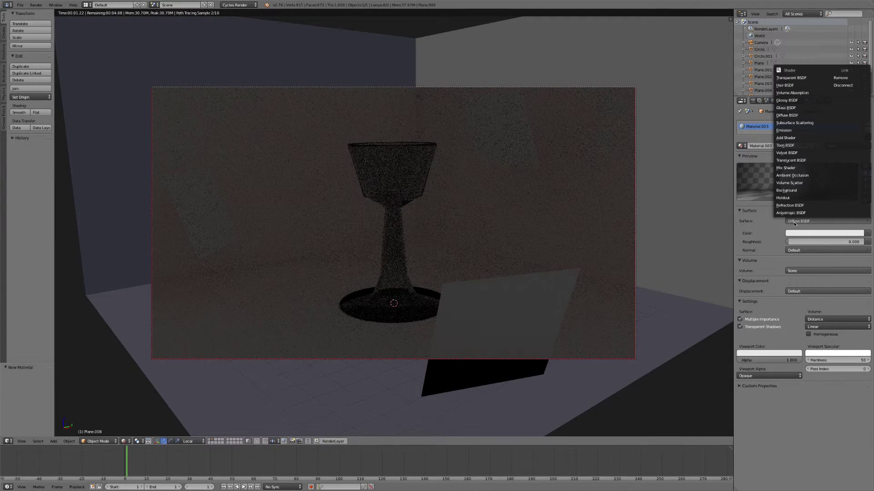
click(791, 132)
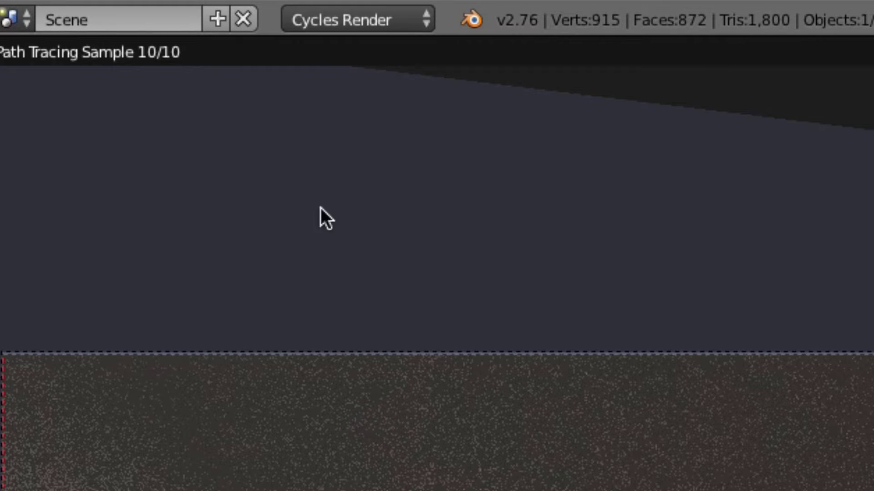
click(364, 23)
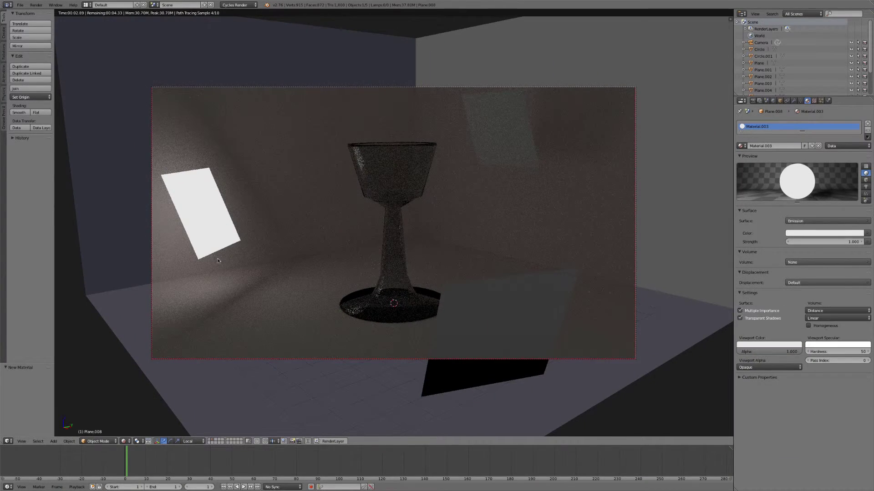
Step: Rename the left panel's emission material to Light
right_click(495, 134)
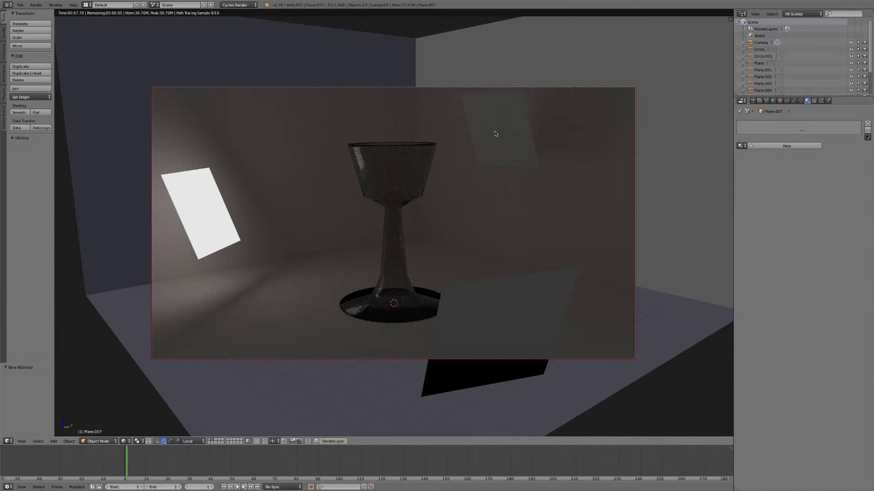
click(740, 146)
click(758, 182)
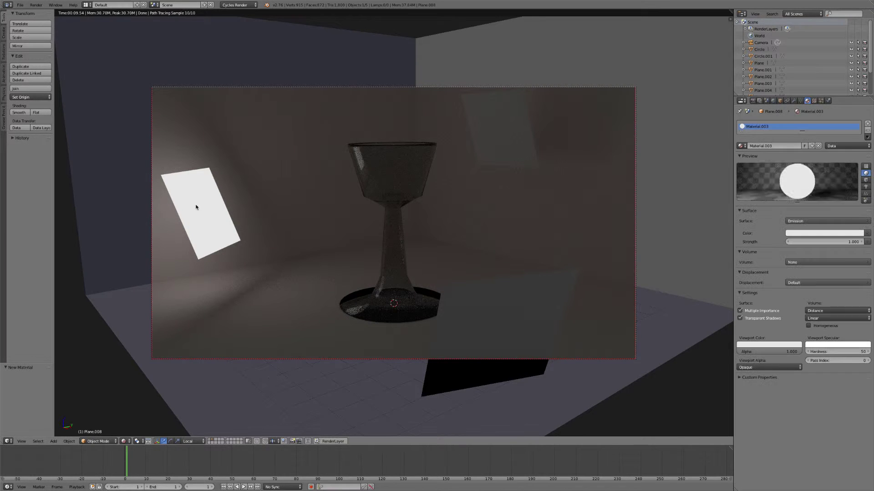
click(780, 145)
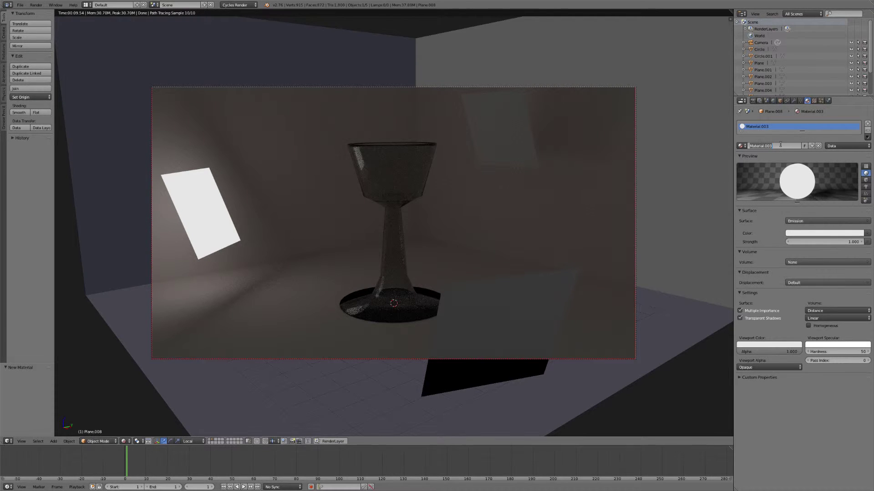
text(Light)
key(Return)
Step: Assign the Light material to the back panel and the front panel
right_click(502, 125)
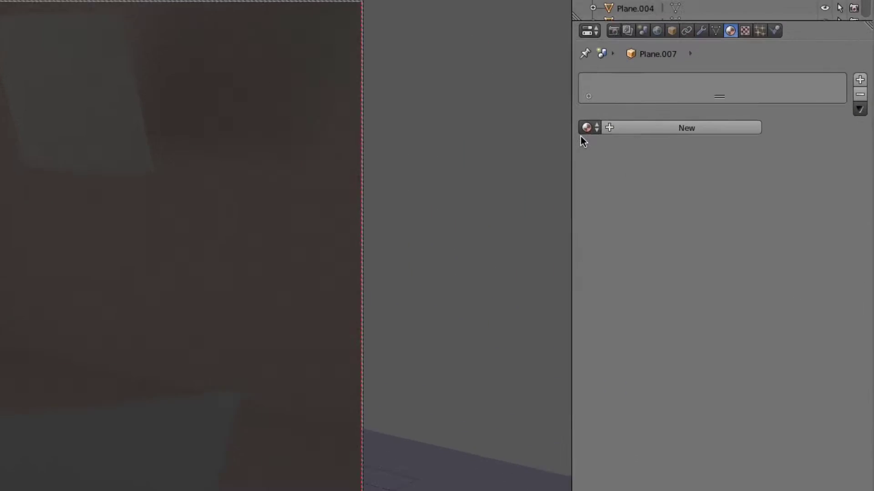
click(740, 146)
click(754, 169)
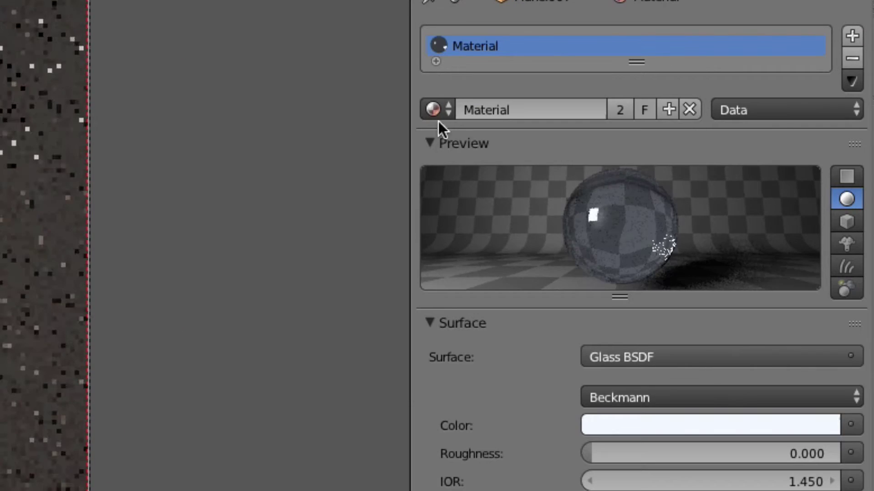
click(437, 114)
click(468, 165)
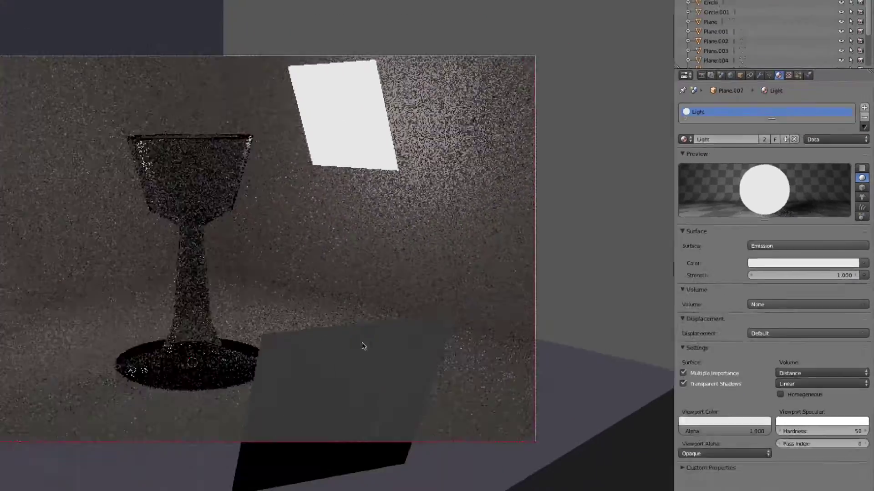
right_click(364, 346)
click(741, 146)
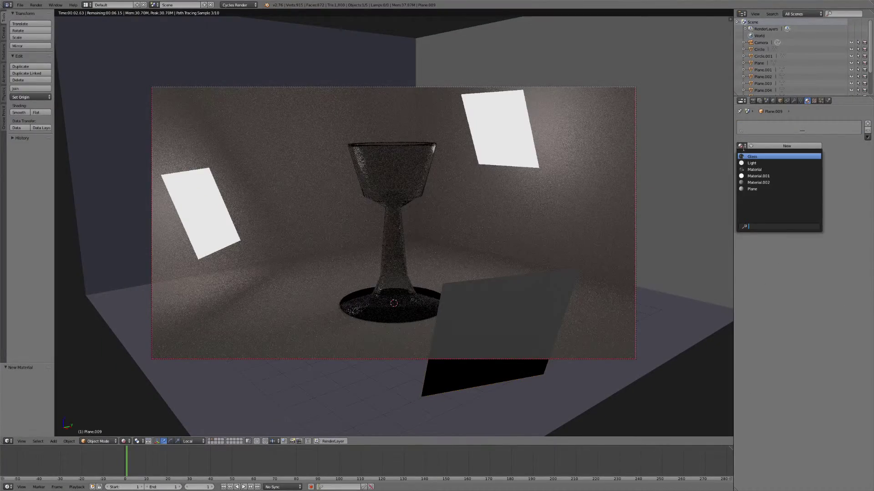
click(752, 163)
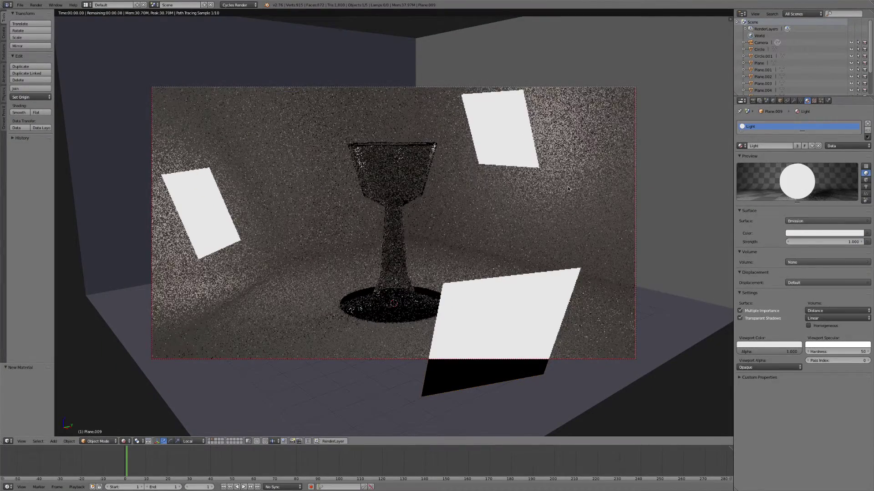
Step: Try a red emission colour on the upper-right back panel, then undo it back to white
right_click(510, 143)
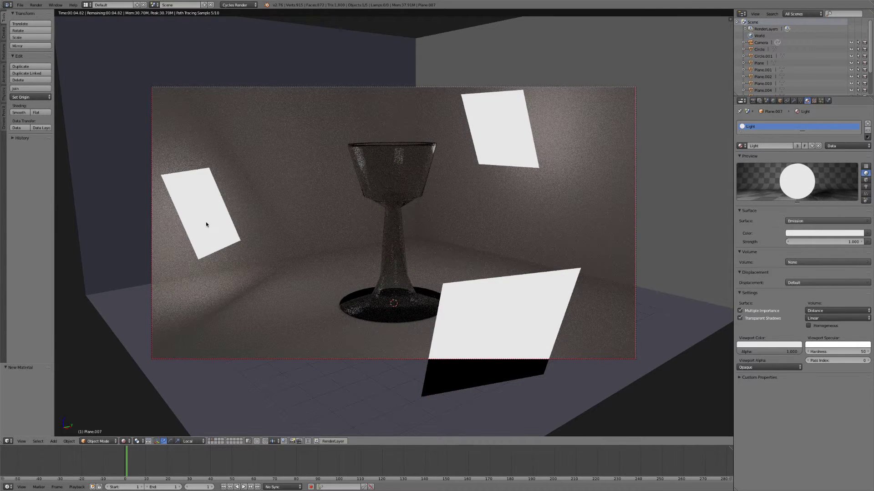
click(821, 235)
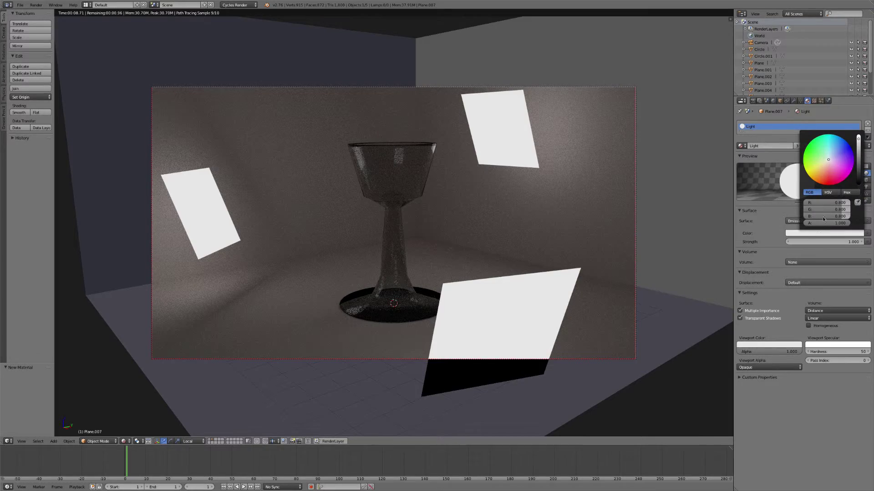
click(828, 165)
drag(828, 165, 828, 184)
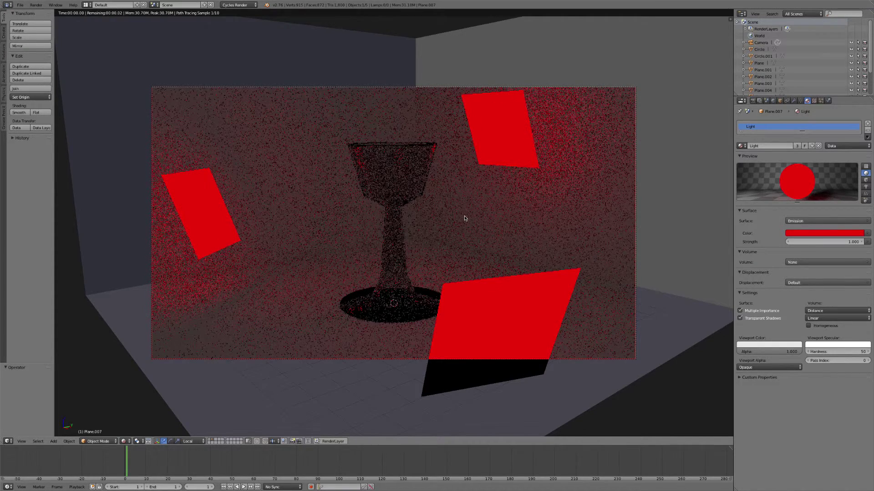
key(ctrl+z)
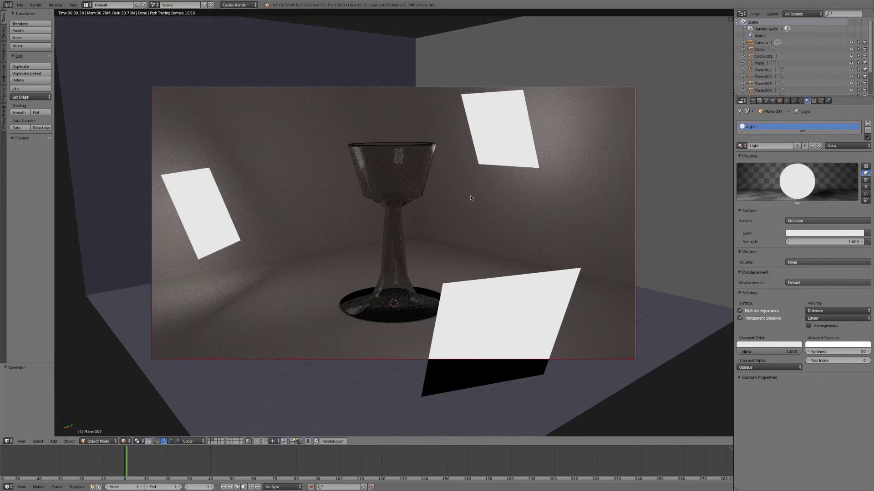
Step: Turn off Camera ray visibility for the selected object in its Cycles Object settings
right_click(503, 139)
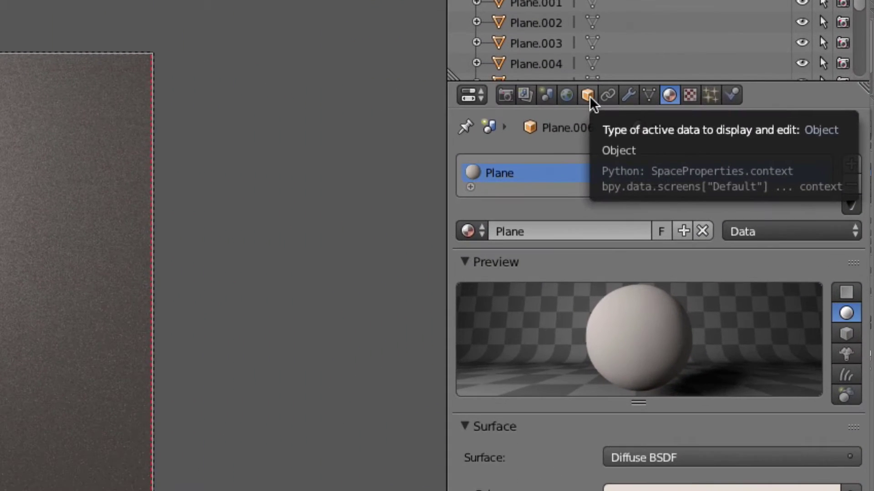
click(587, 95)
scroll(588, 136, down, 15)
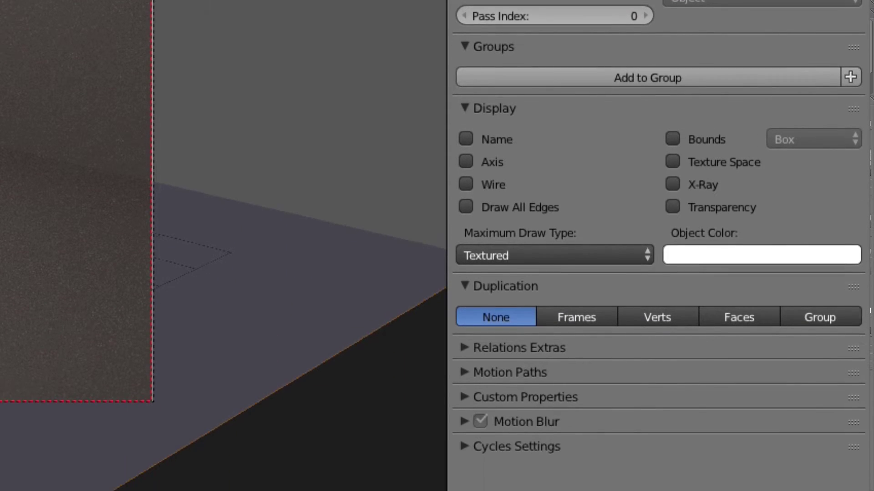
click(473, 447)
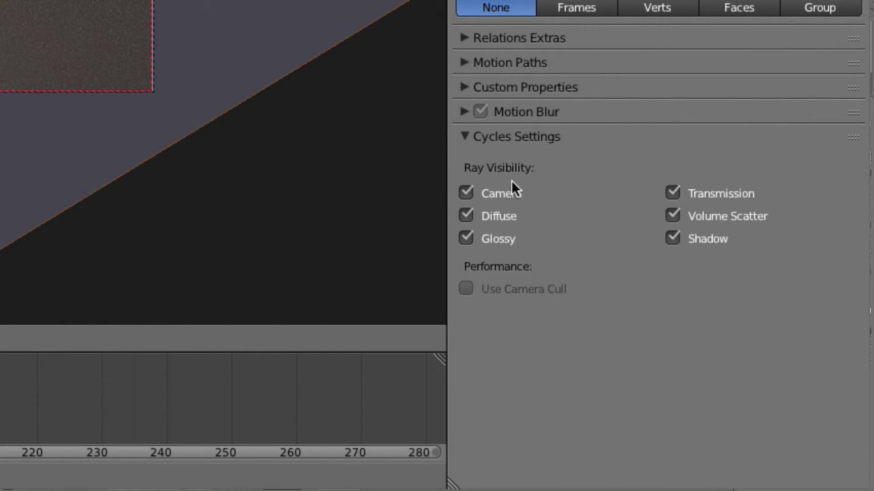
click(465, 193)
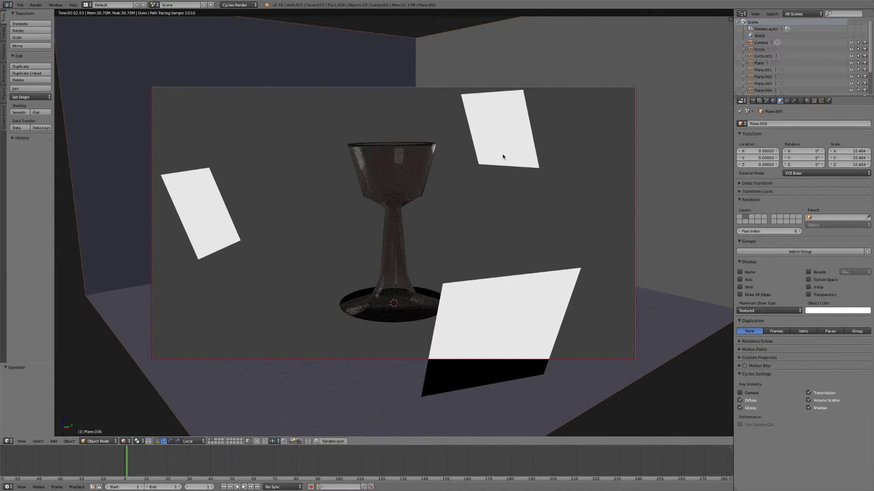
Step: In a free Solid view, hide the small back-wall light plane from the camera
right_click(498, 132)
key(KP_0)
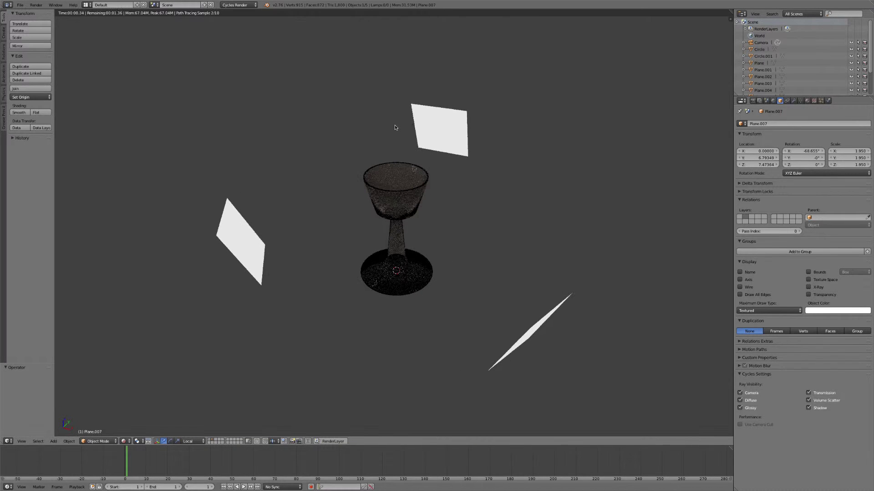
right_click(435, 125)
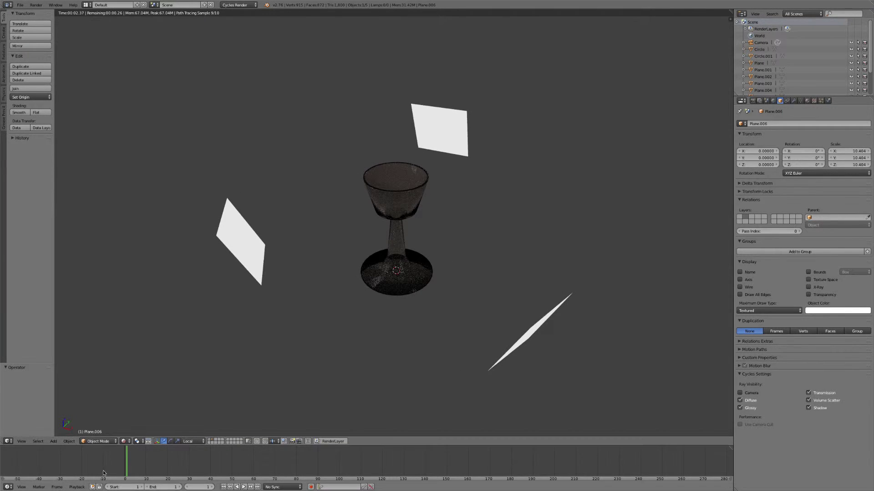
click(123, 441)
click(135, 418)
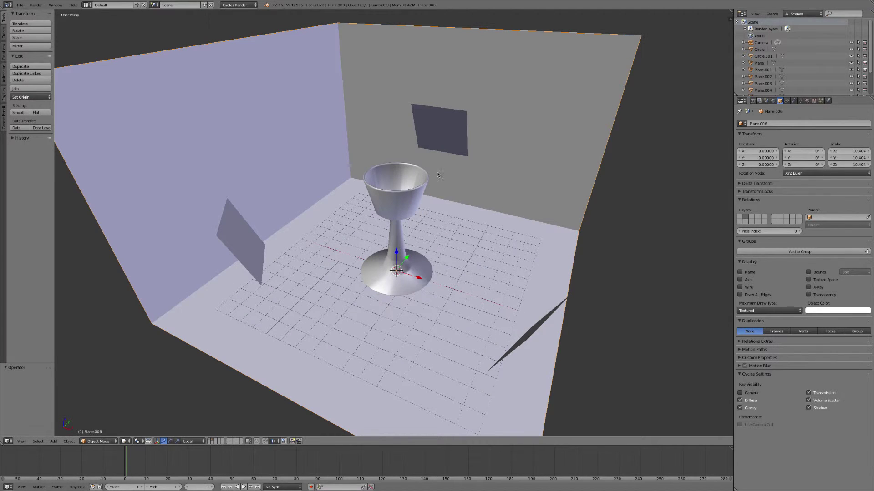
right_click(440, 132)
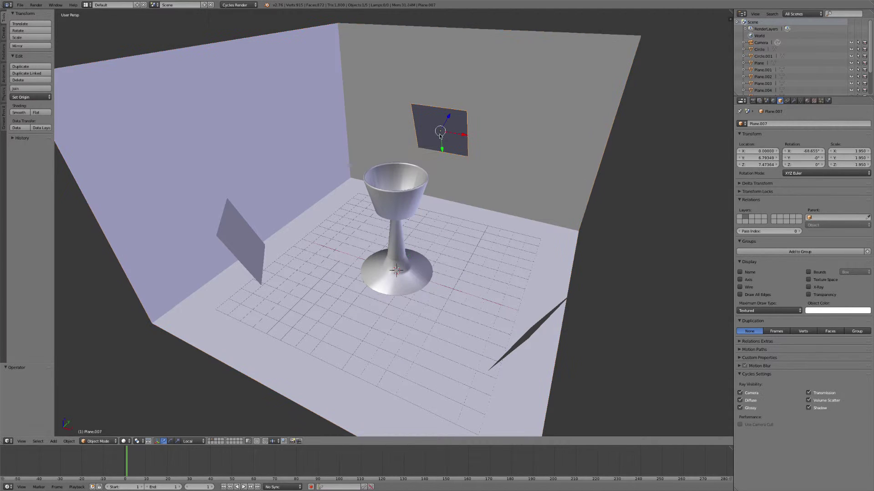
click(739, 393)
Step: Check the other panels, then view through the camera with Rendered shading
right_click(531, 330)
right_click(252, 259)
right_click(422, 314)
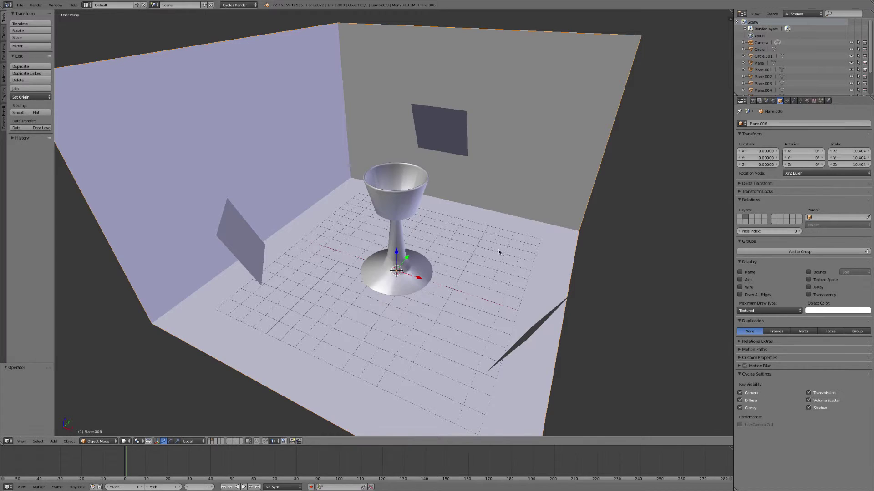
key(KP_0)
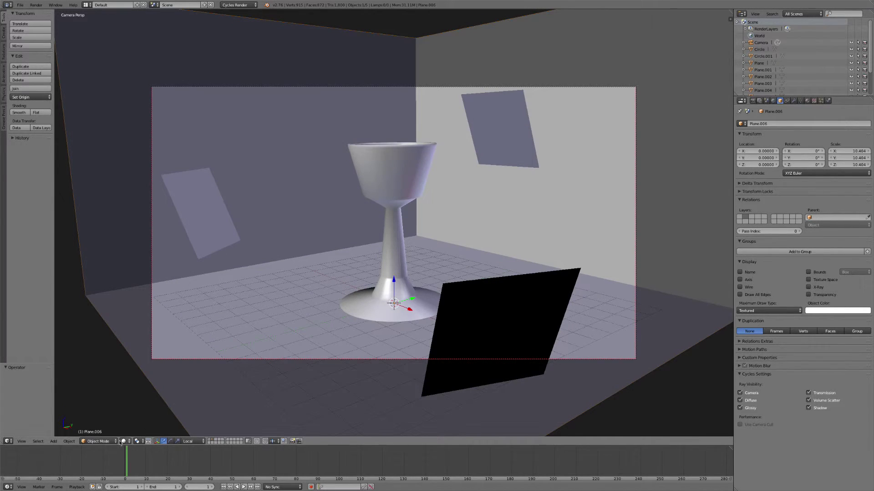
click(126, 441)
click(136, 395)
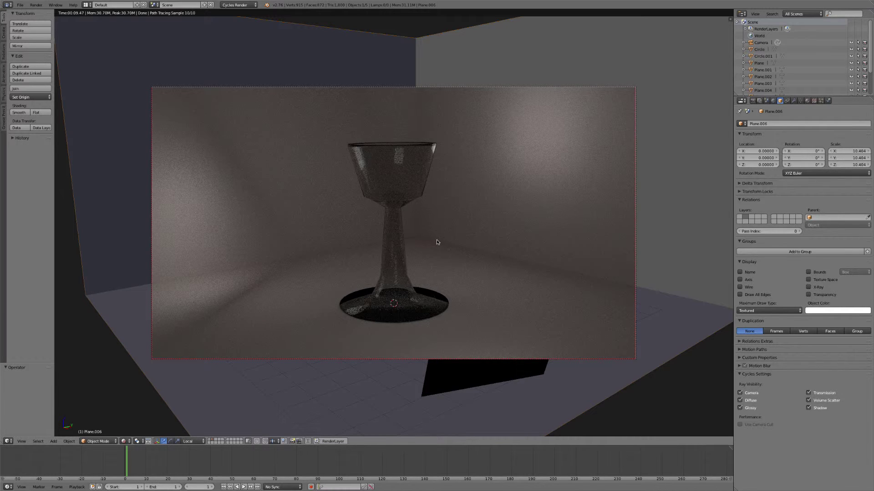
Step: Raise the emission strength of the light card's material
right_click(460, 371)
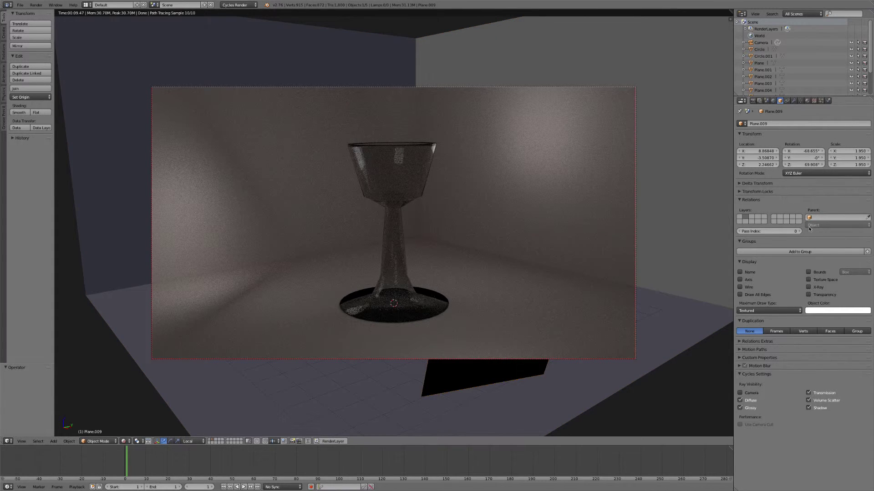
click(807, 101)
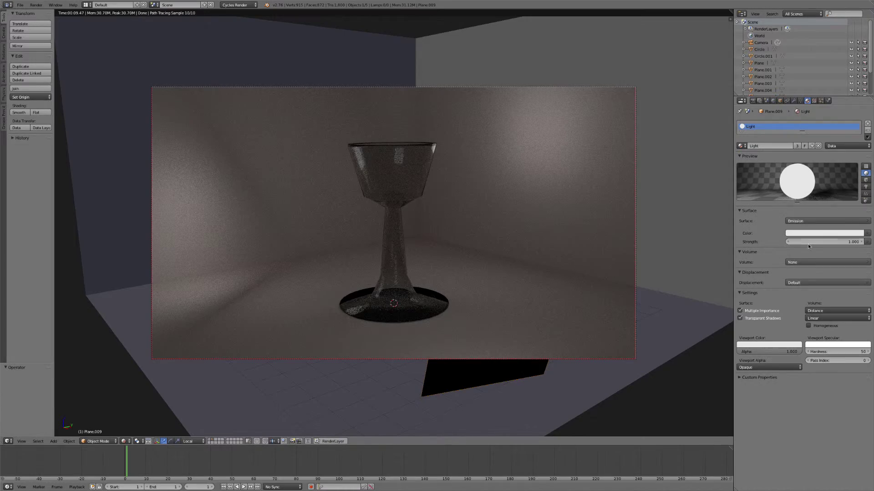
drag(802, 241, 856, 242)
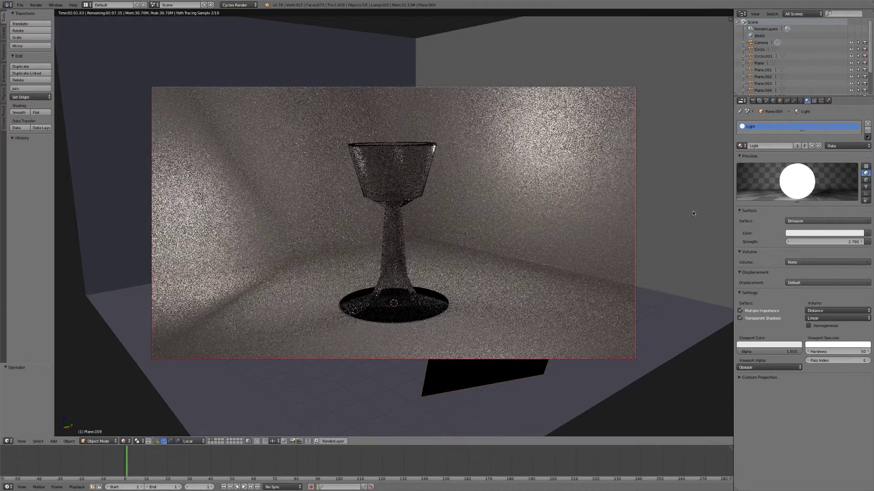
Step: Set the room material colour's green and blue values to 0.8 for a neutral white
right_click(681, 117)
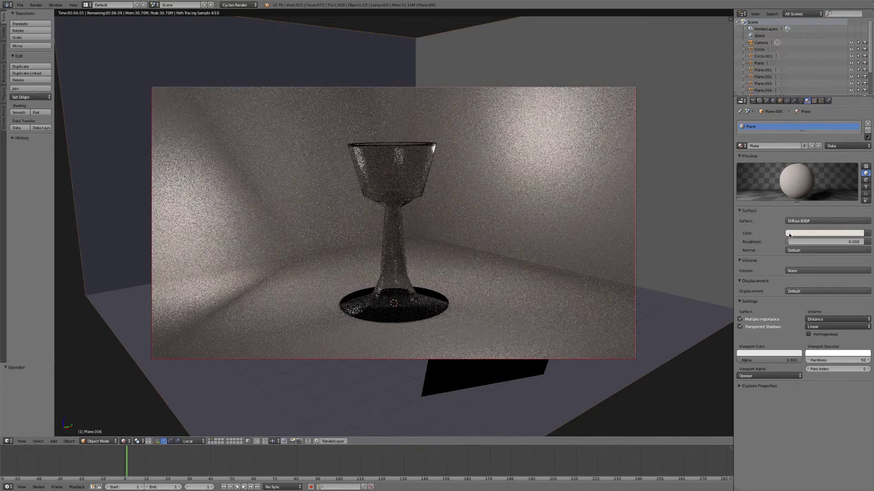
click(809, 234)
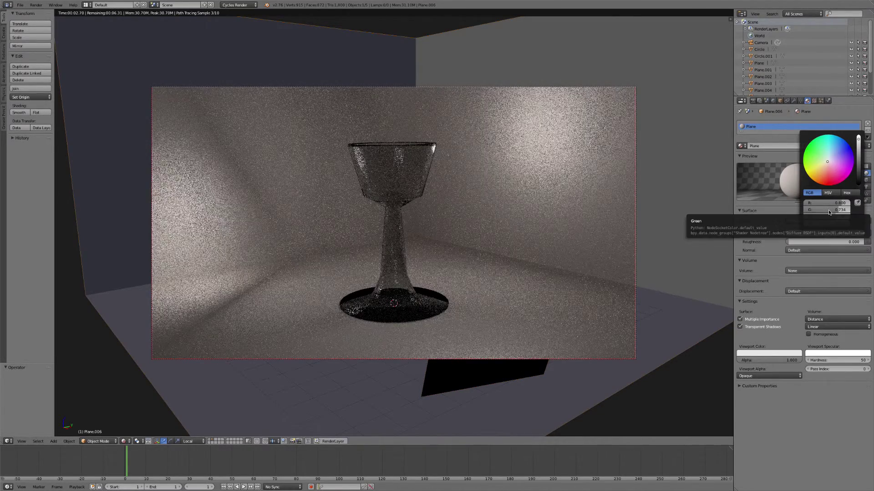
click(830, 210)
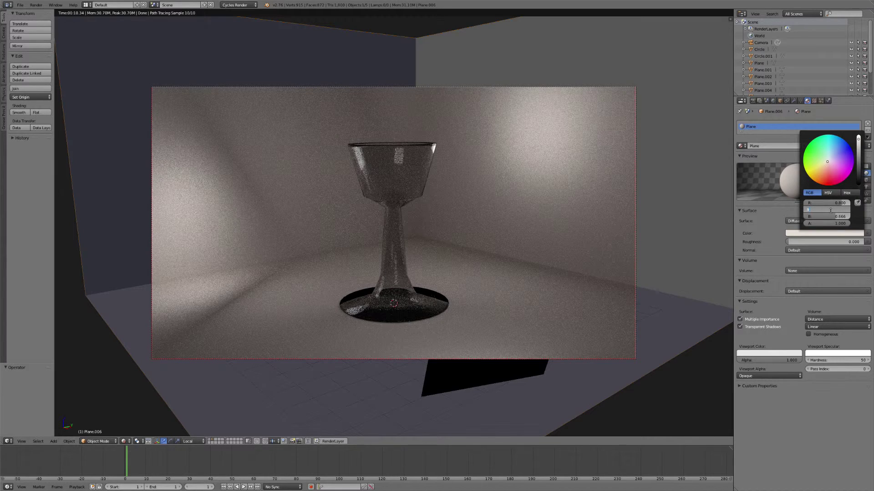
click(830, 216)
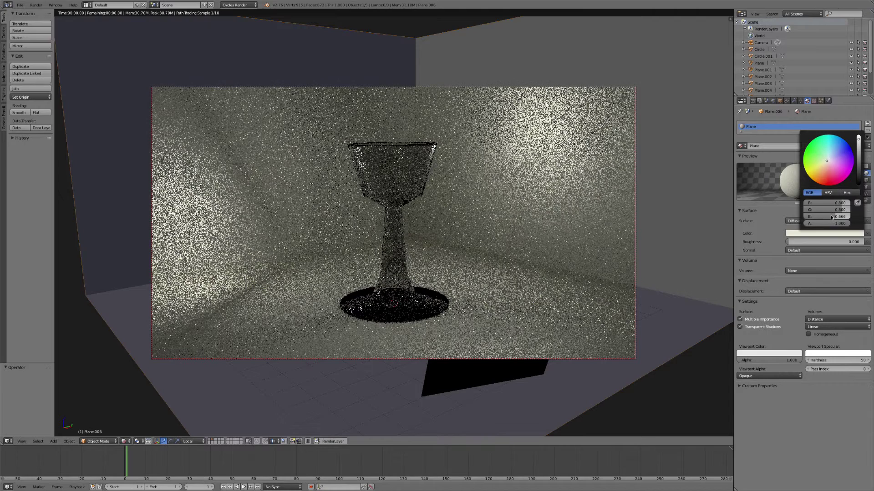
click(830, 216)
key(BackSpace)
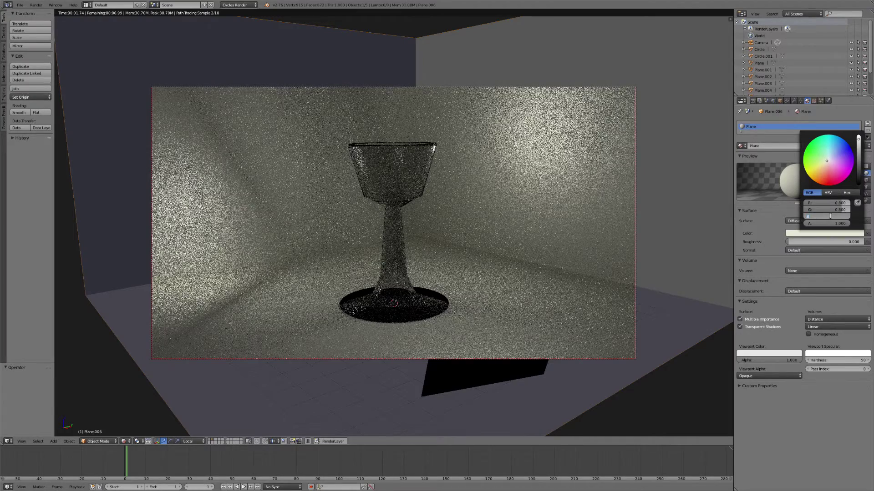
text(0.8)
key(Return)
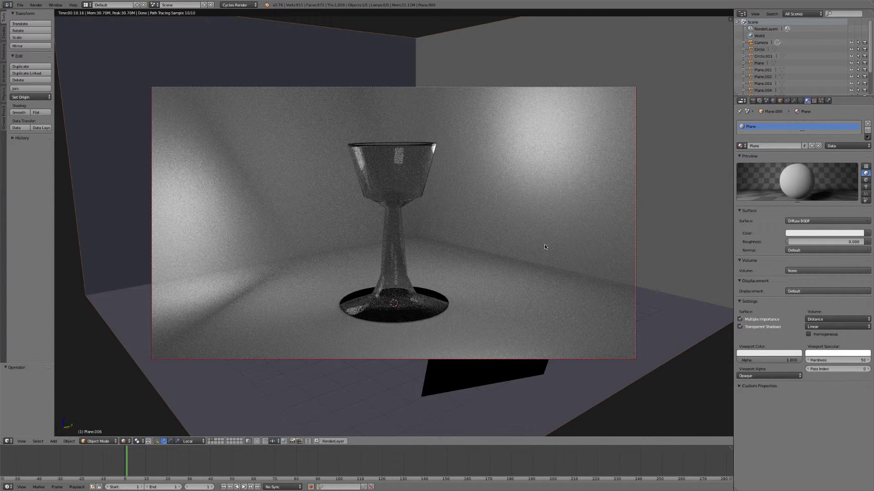
Step: Set the goblet's Glass BSDF colour to a pale blue-grey on the colour wheel
right_click(397, 195)
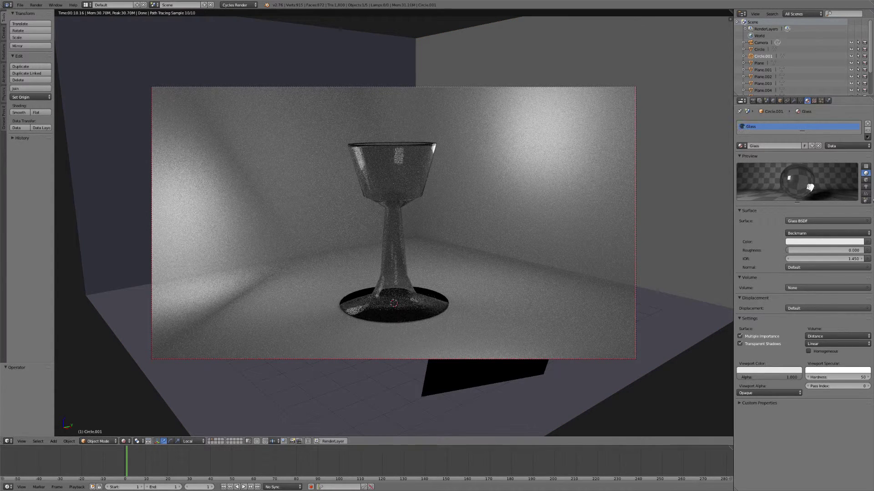
click(838, 243)
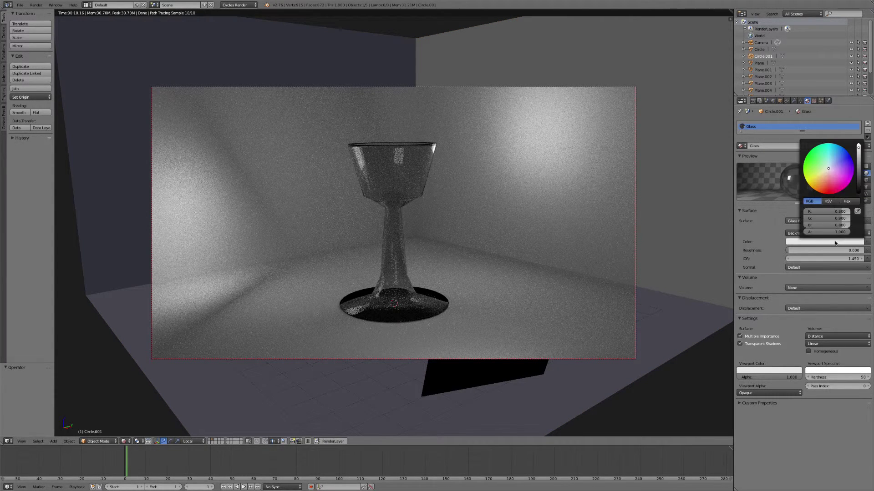
click(829, 169)
click(828, 167)
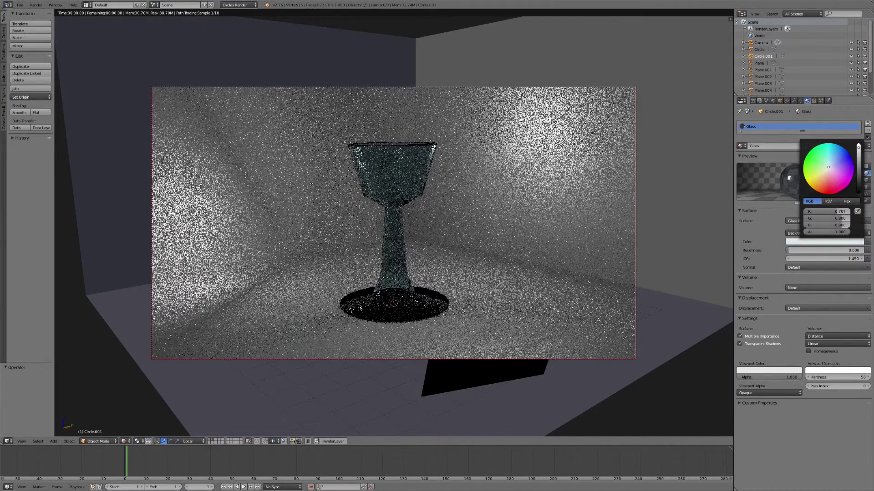
click(828, 167)
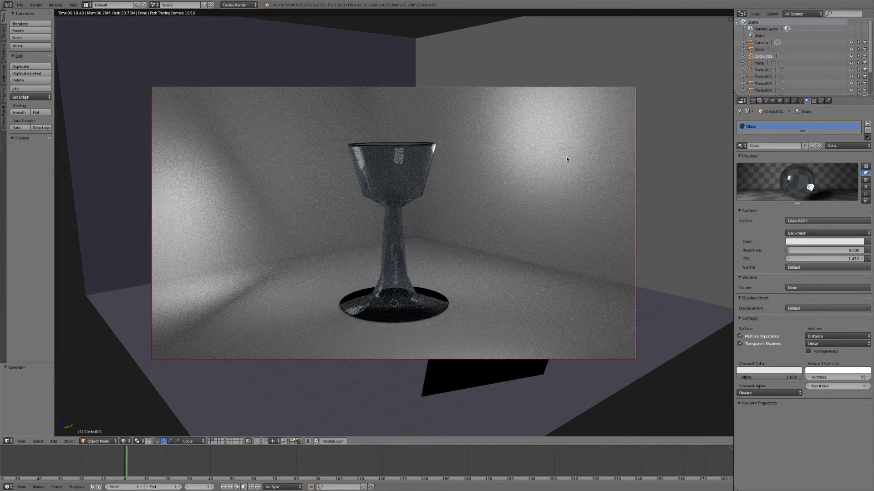
Step: In the Sampling panel, set viewport preview samples to 0 and keep render samples at 10
scroll(304, 299, up, 6)
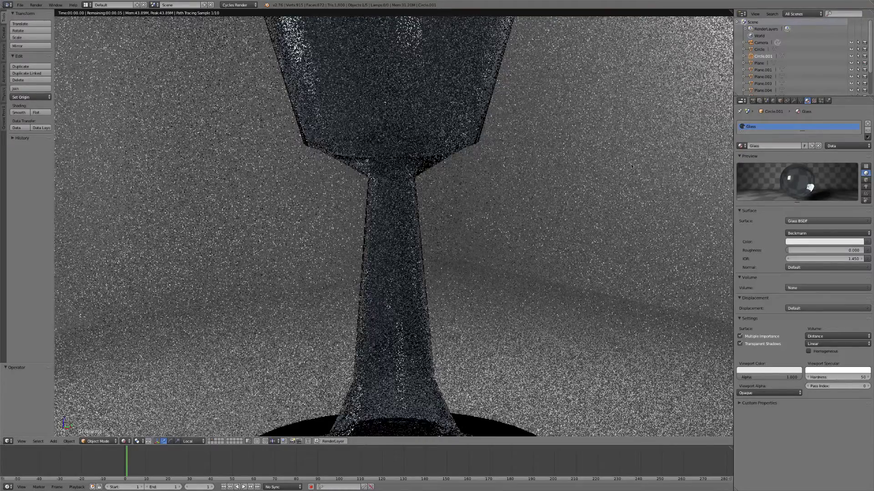
scroll(518, 217, down, 6)
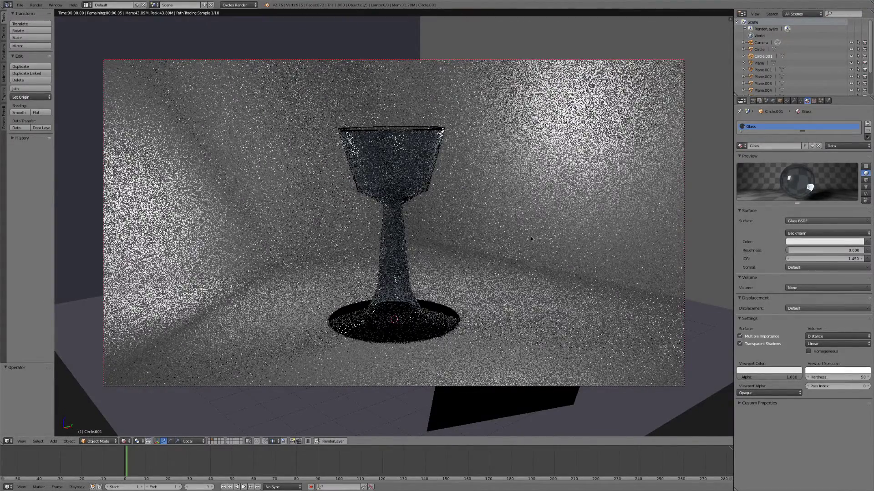
click(752, 100)
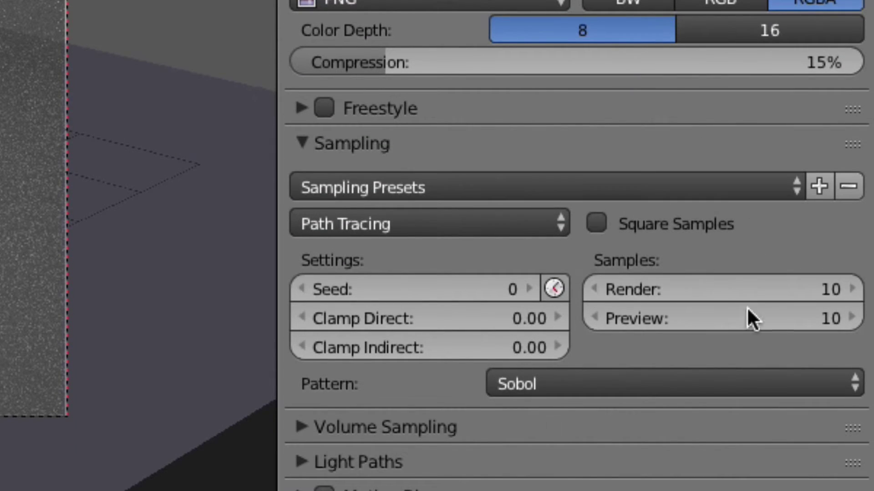
click(747, 316)
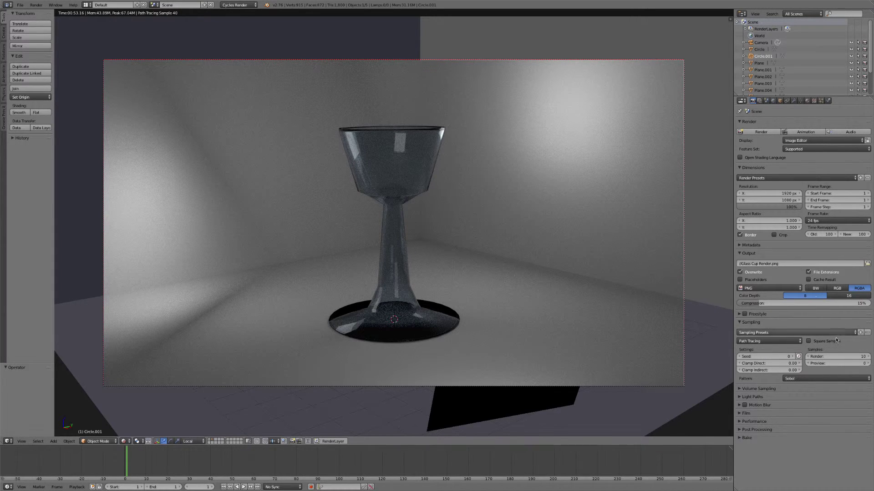
click(852, 357)
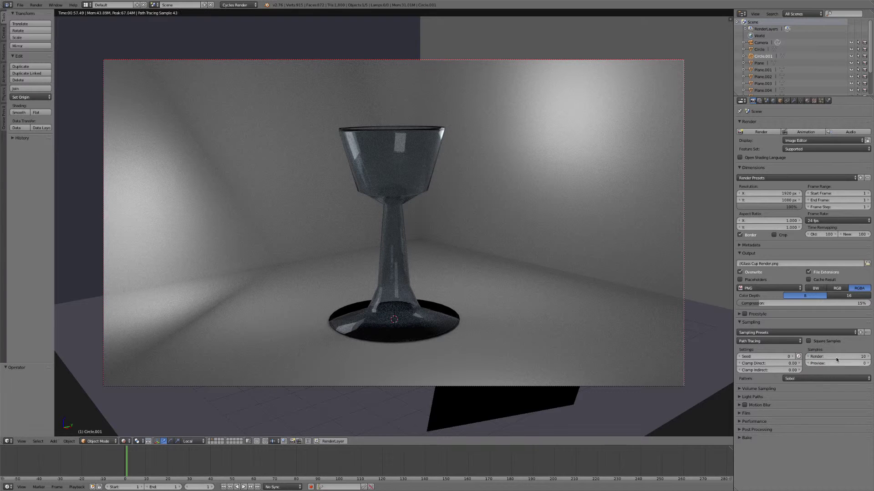
key(Return)
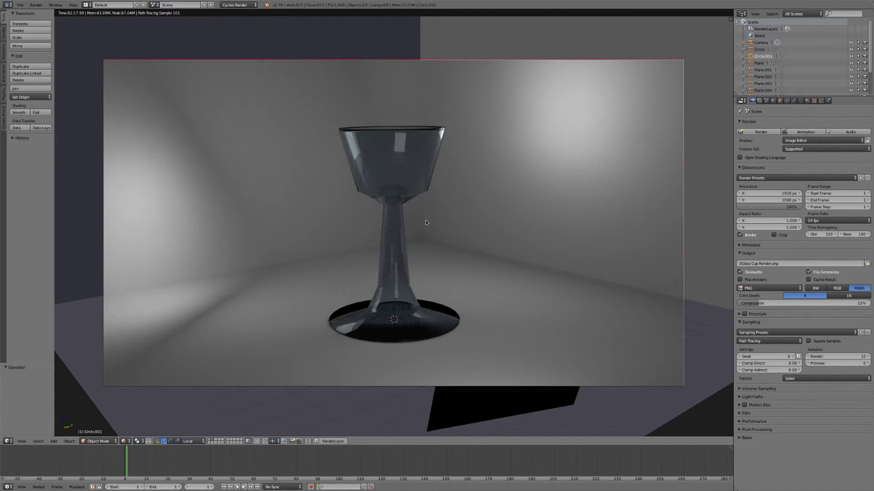
Step: Switch to Solid shading, orbit out of the camera, and show the goblet's Glass material settings
click(125, 441)
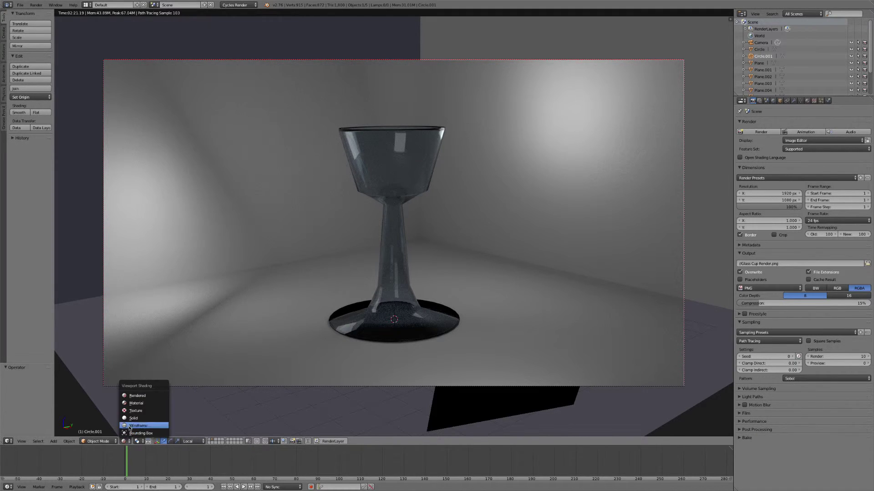
click(134, 418)
middle_drag(273, 273, 385, 222)
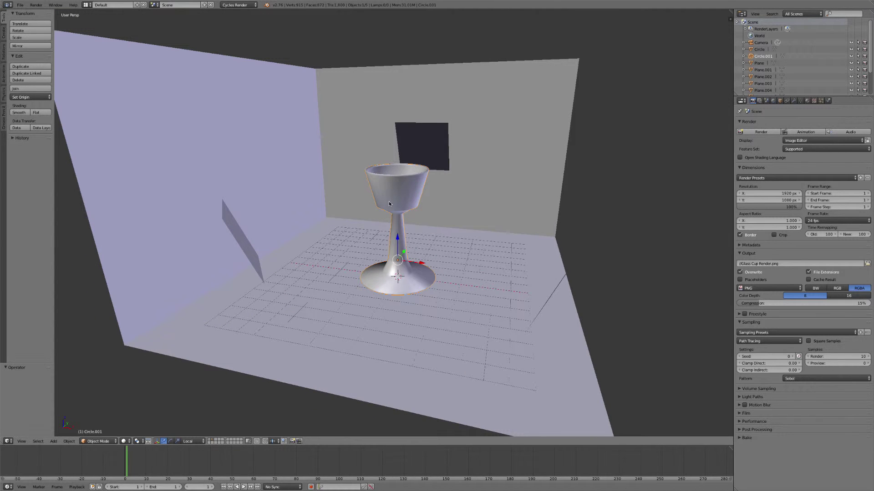
click(807, 100)
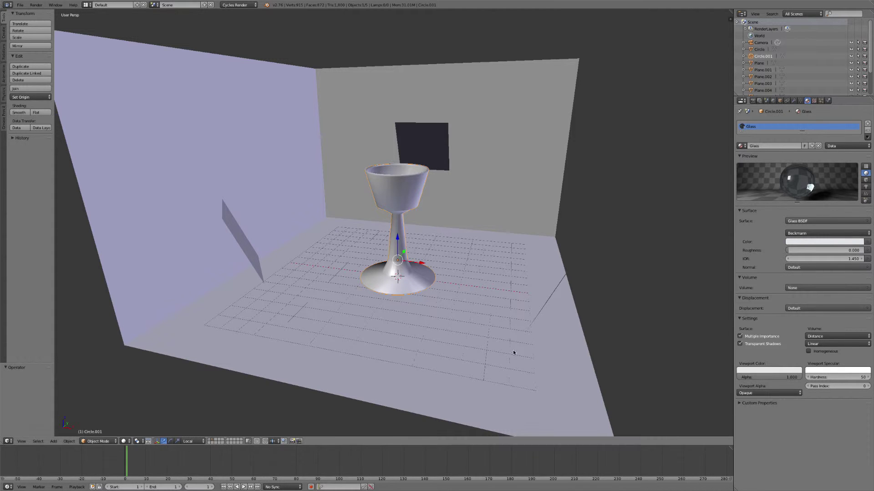
Step: Back in camera view with Rendered shading, lower the glass IOR to 1.350
key(KP_0)
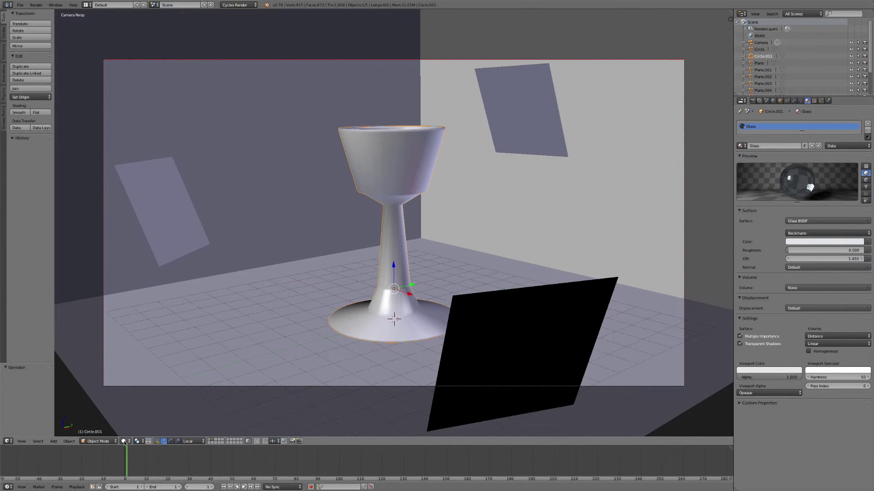
click(124, 441)
click(136, 396)
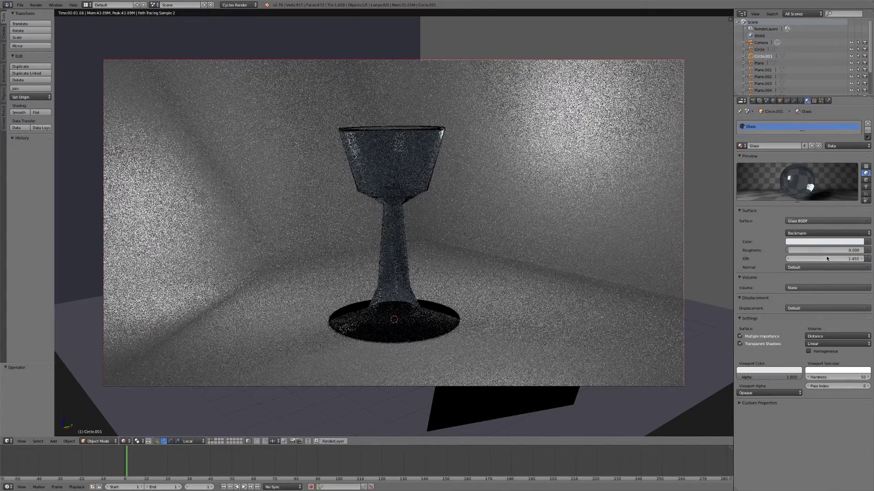
drag(819, 258, 855, 258)
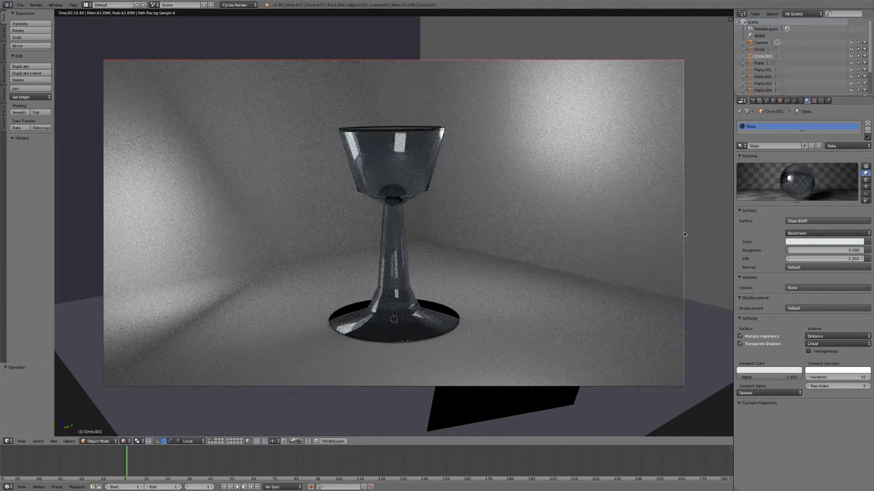
Step: Enable Lock Camera to View in the sidebar and nudge the camera framing slightly
right_click(684, 234)
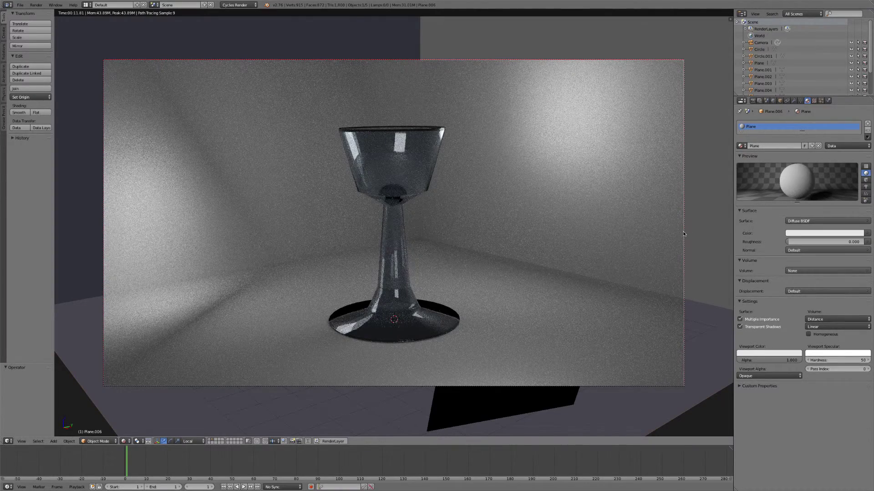
key(n)
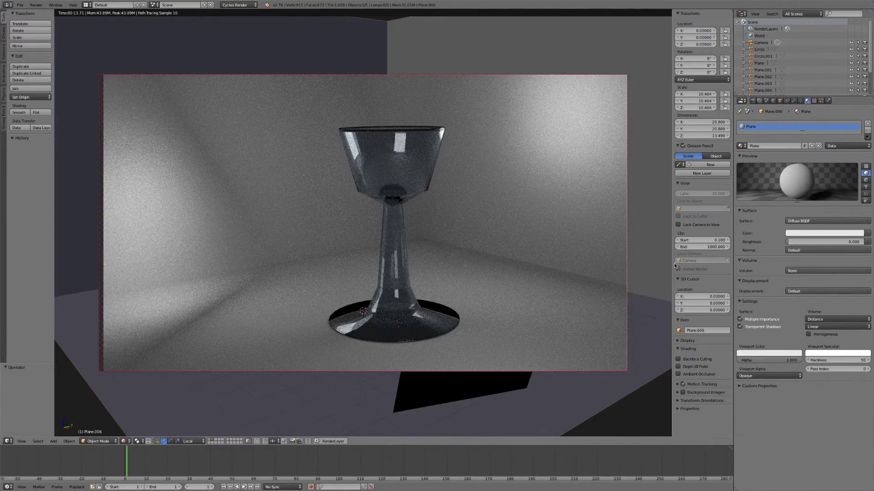
click(686, 226)
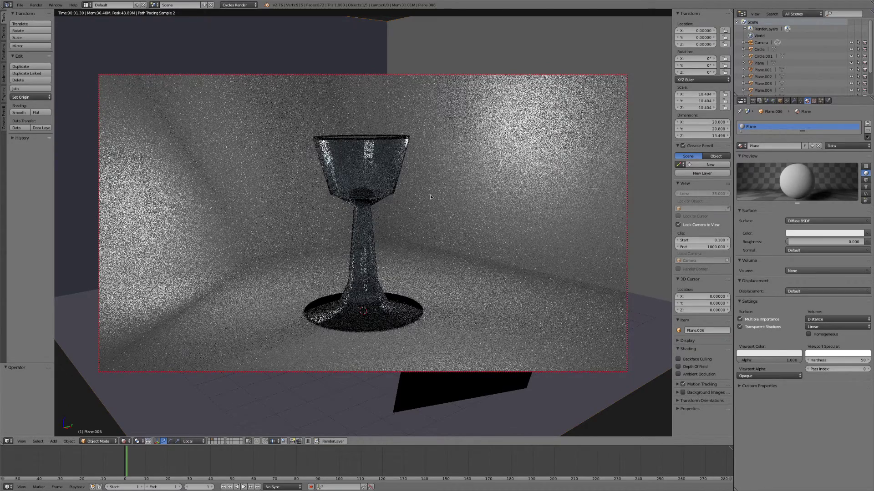
middle_drag(438, 186, 441, 196)
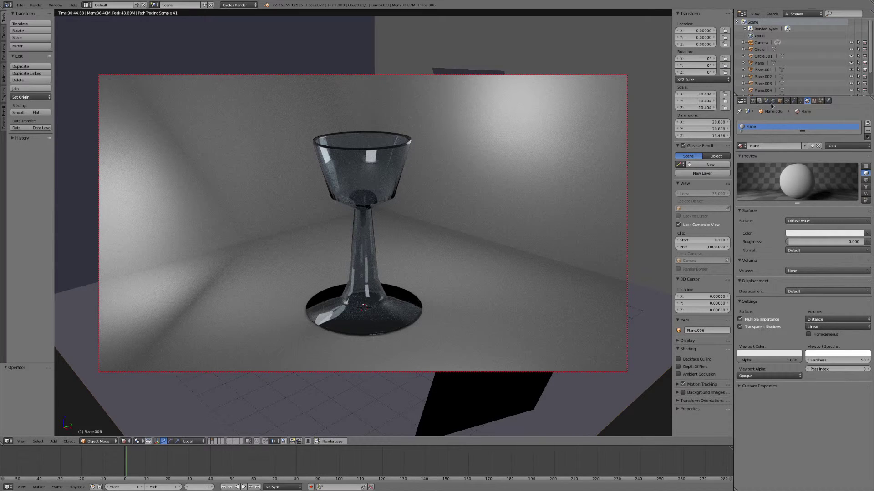
Step: Set both render and viewport preview samples to 10 in the Sampling panel
click(753, 101)
double_click(849, 359)
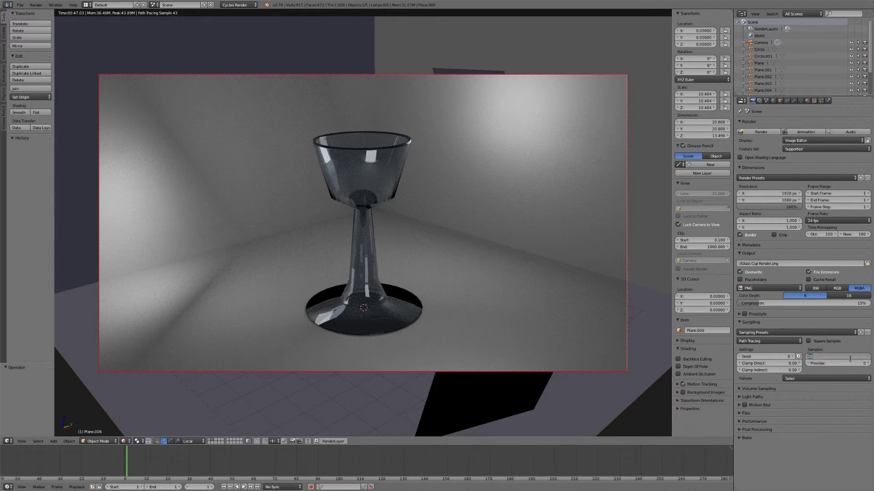
key(Return)
double_click(846, 364)
key(Return)
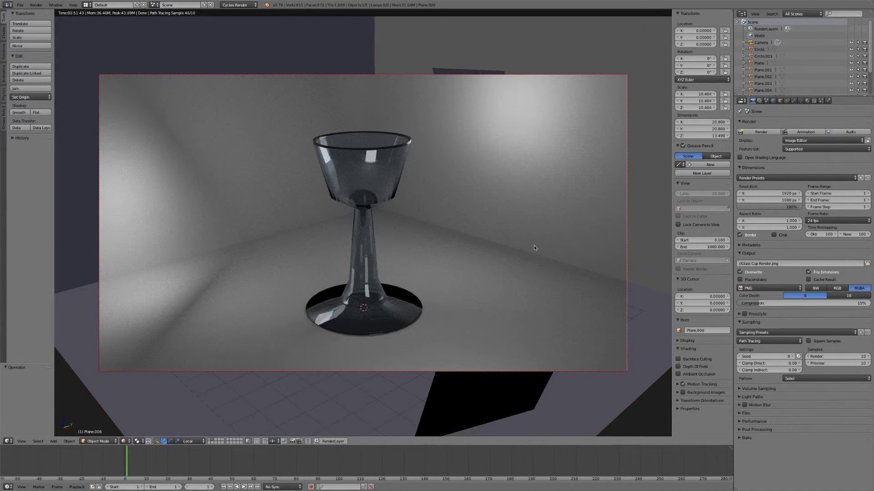
Step: Hide the sidebar and tool shelf, then toggle Border off and back on in camera view
key(n)
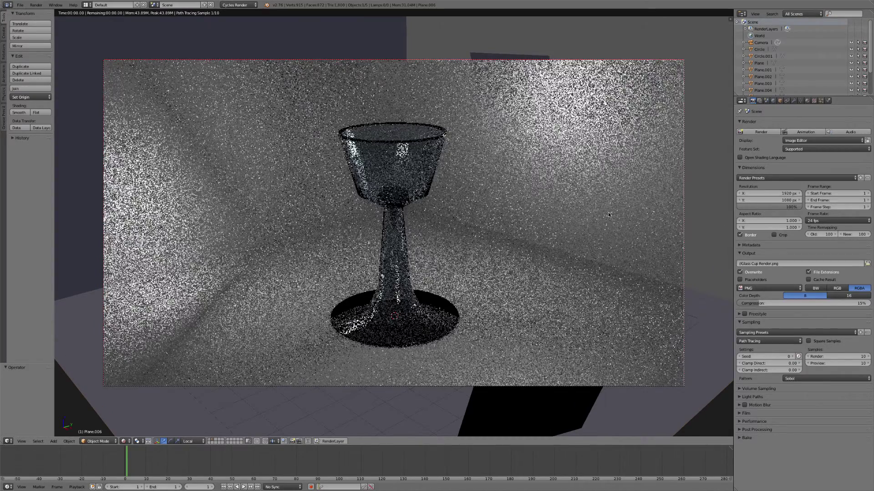
key(t)
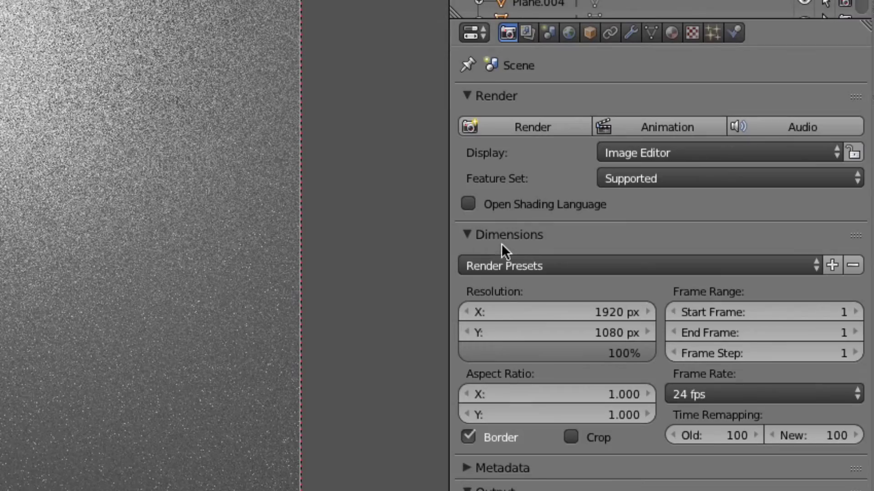
click(468, 437)
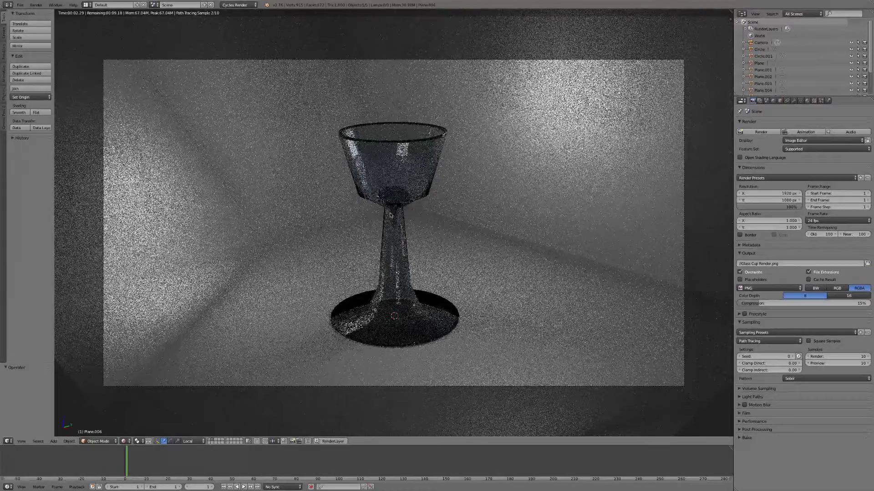
middle_drag(410, 212, 421, 214)
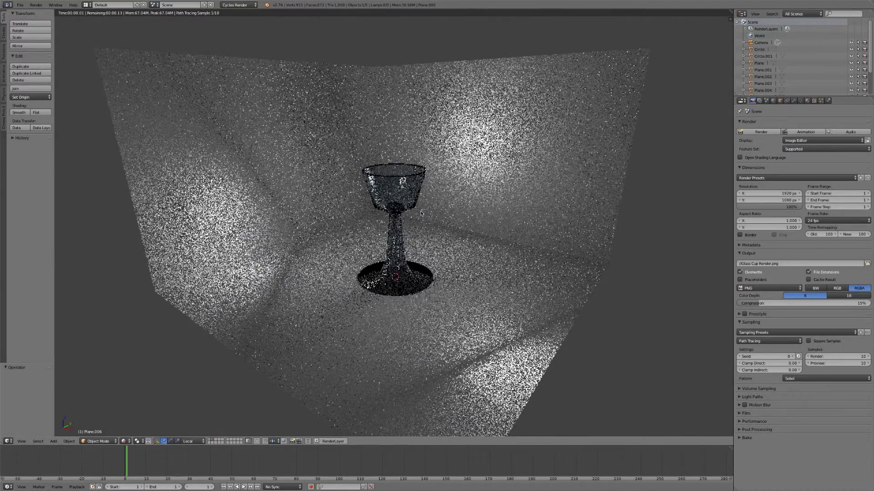
key(KP_0)
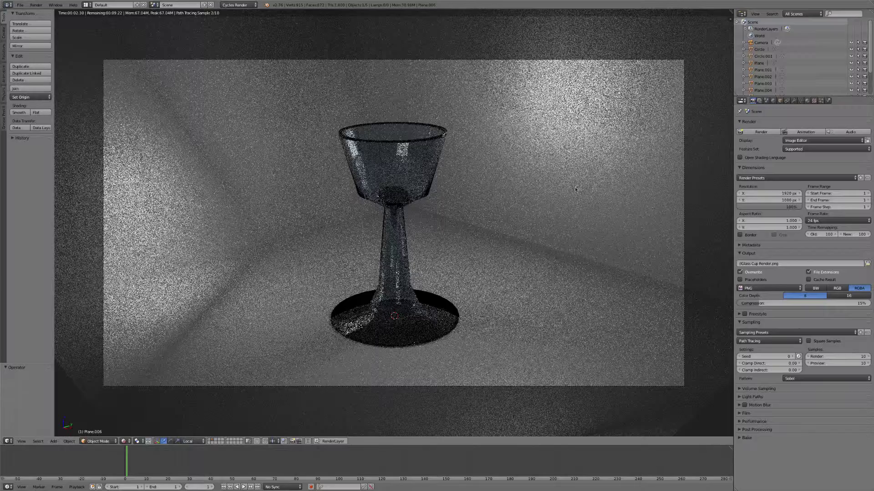
click(740, 234)
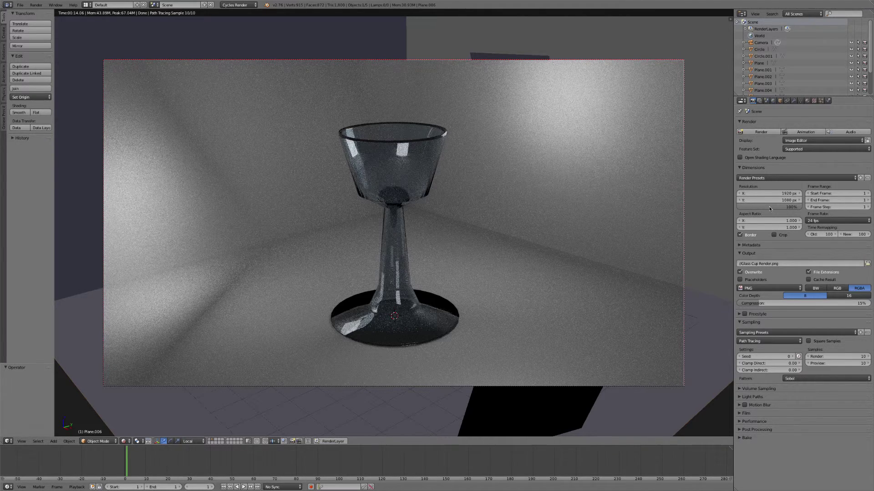
drag(770, 209, 746, 208)
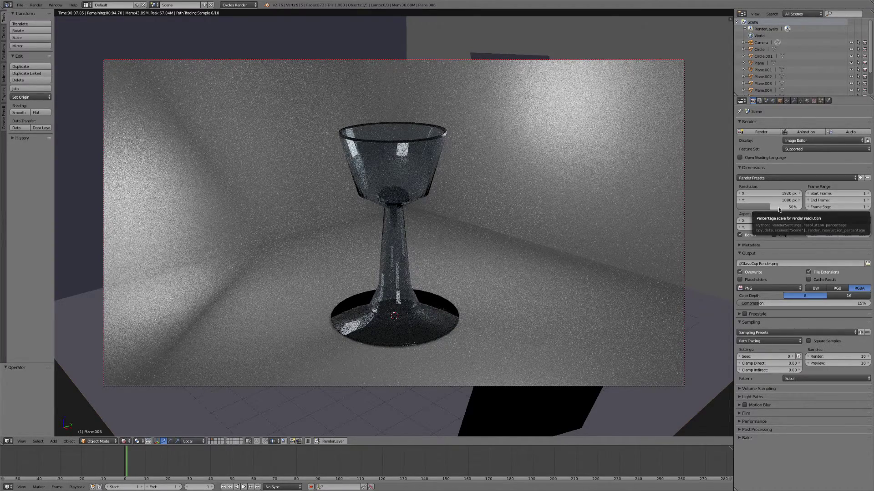
drag(778, 210, 788, 208)
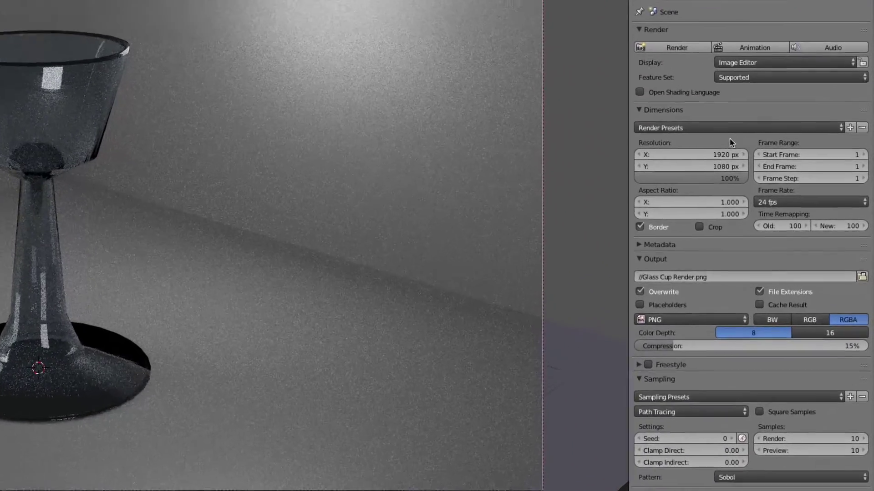
click(705, 318)
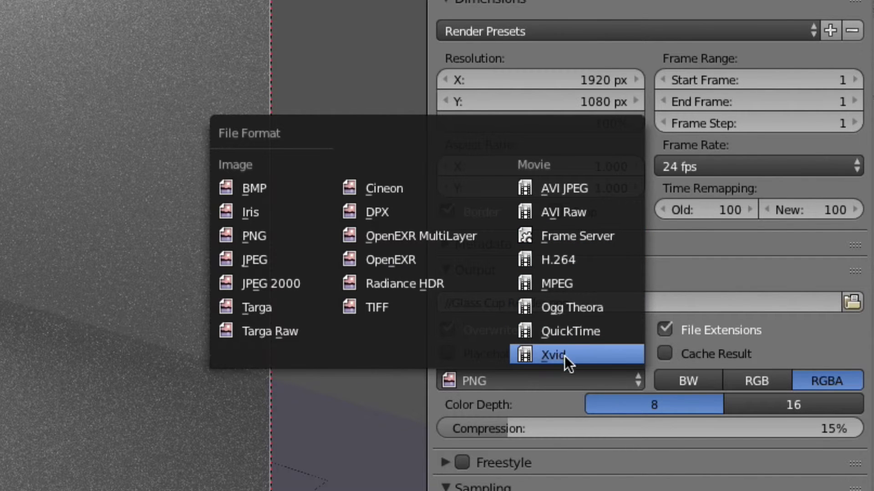
Step: Keep PNG as the render output file format
click(558, 391)
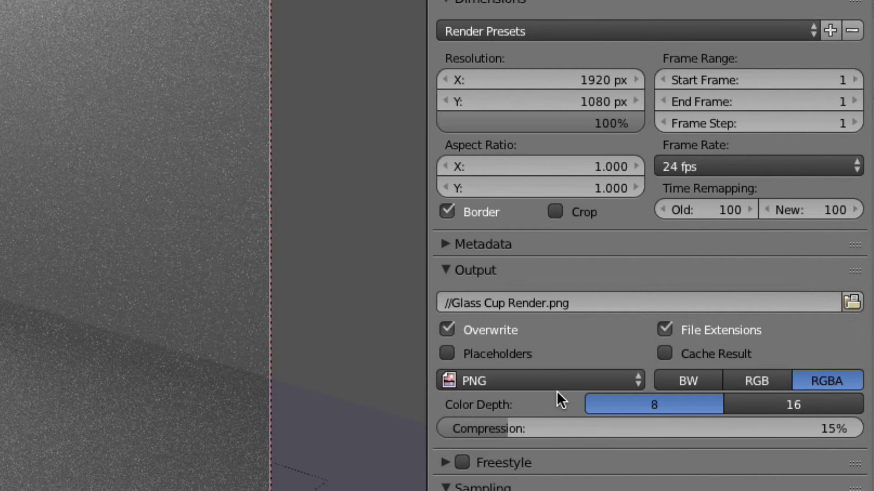
click(550, 381)
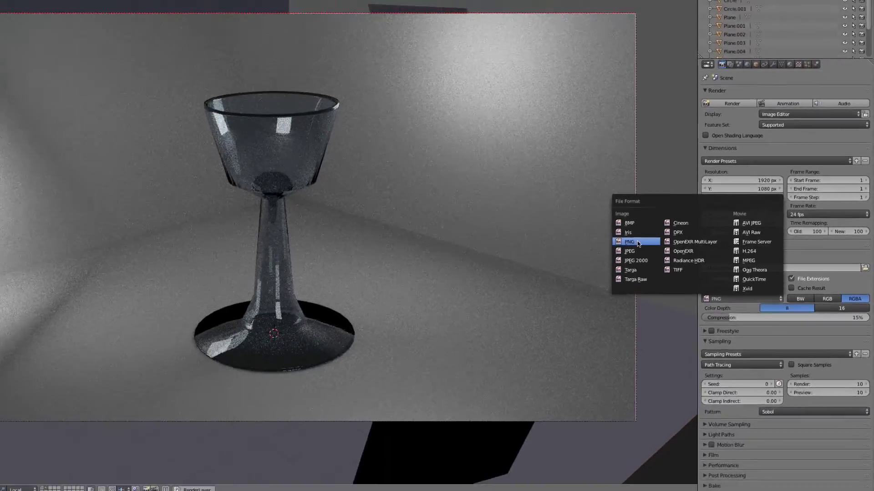
click(638, 243)
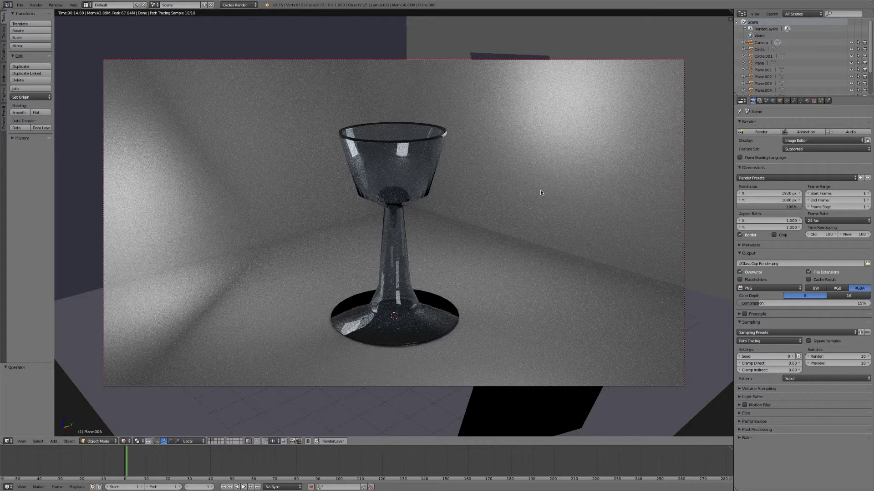
click(759, 288)
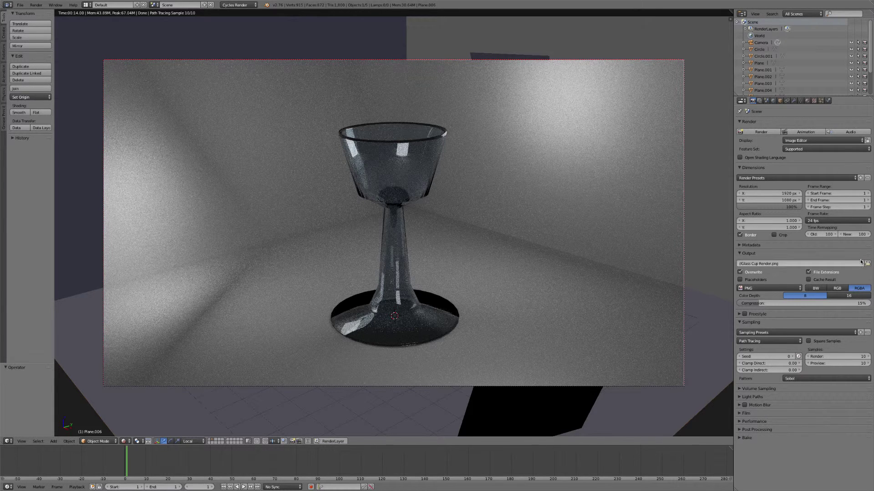
click(18, 6)
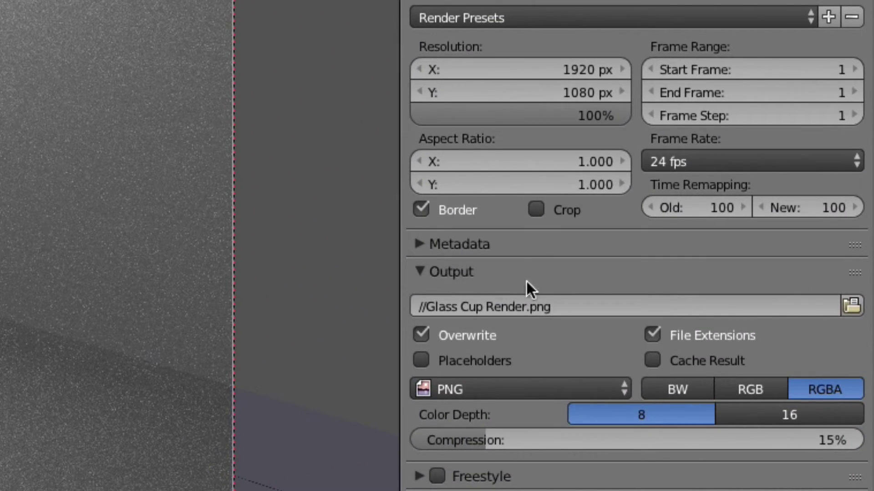
Step: Point the output path to Glass Cup Render.png in the Blender Animations folder
click(852, 305)
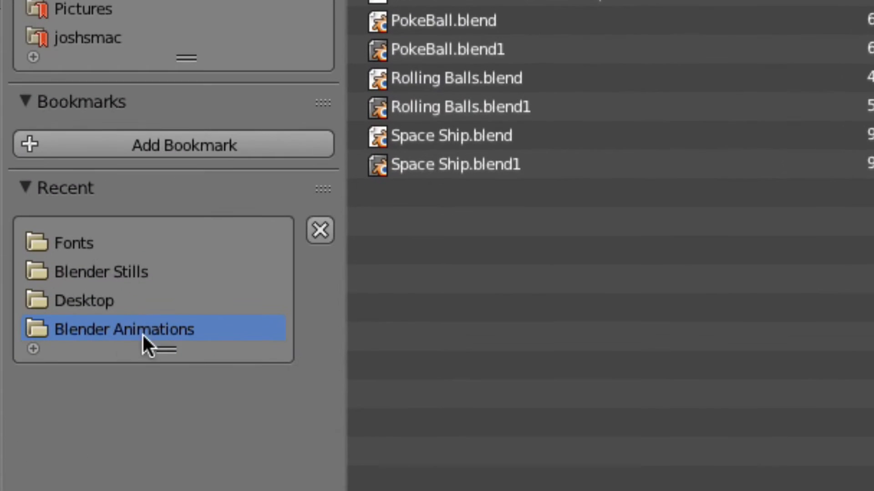
click(79, 332)
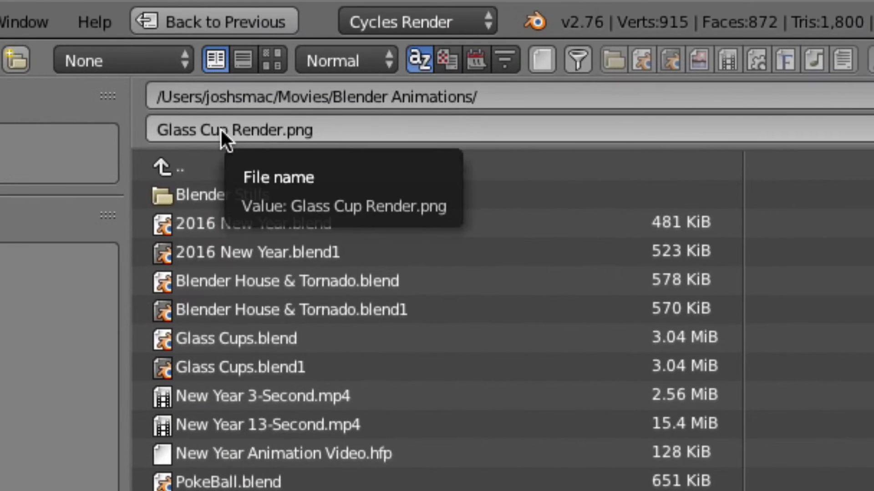
click(219, 131)
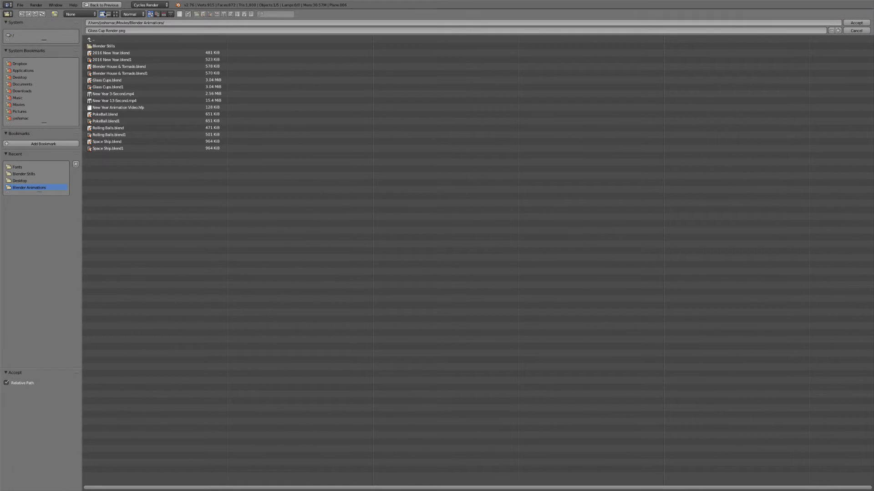
key(Return)
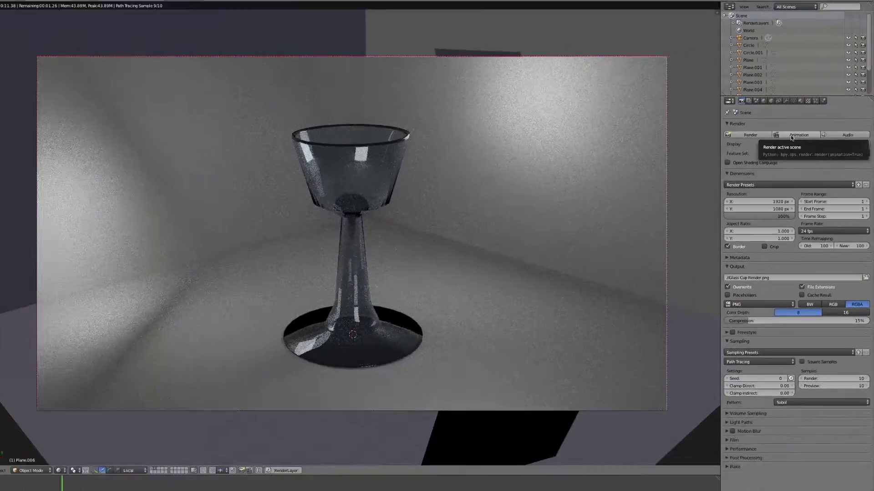
Step: Render a still of the goblet, then reconfirm preview and render samples at 10
click(726, 162)
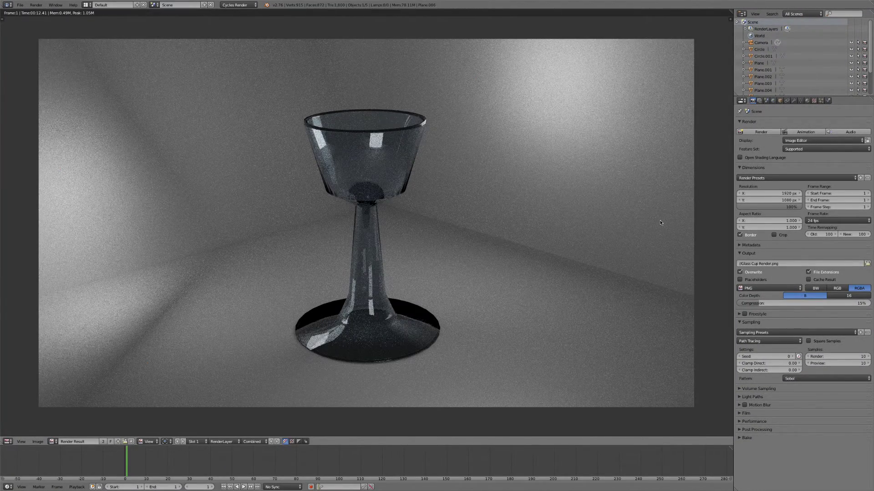
key(Escape)
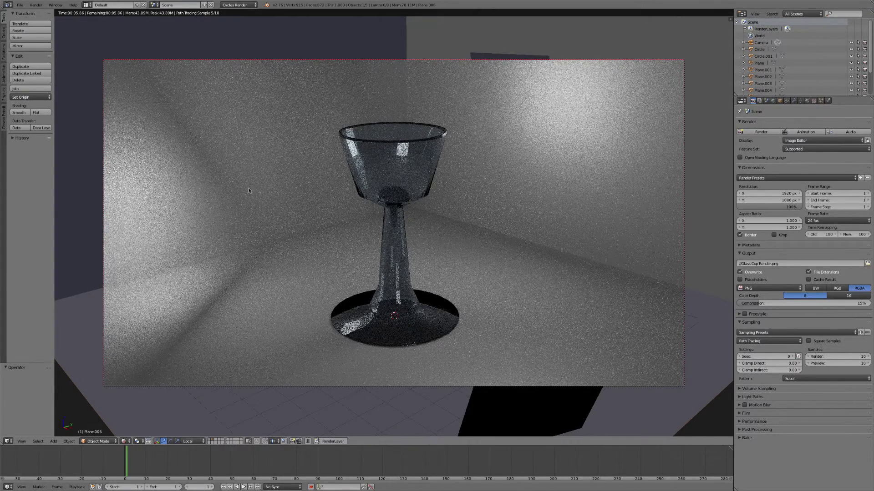
click(837, 356)
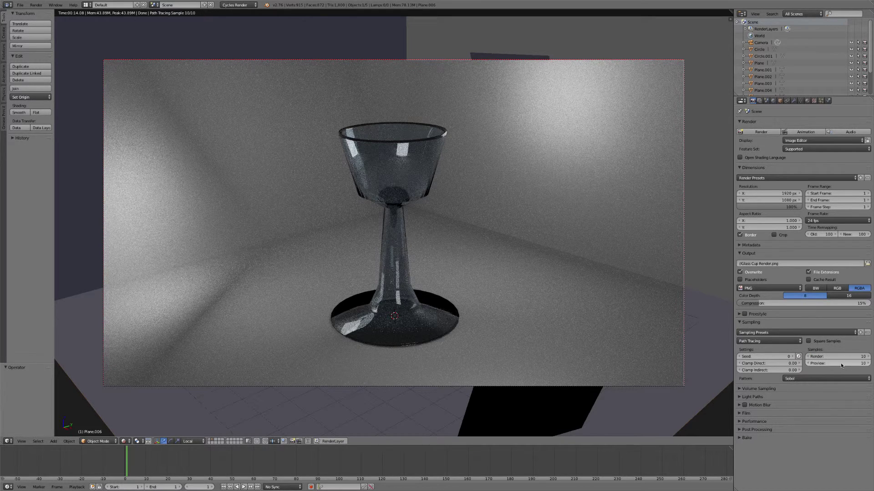
click(833, 364)
key(Return)
click(835, 357)
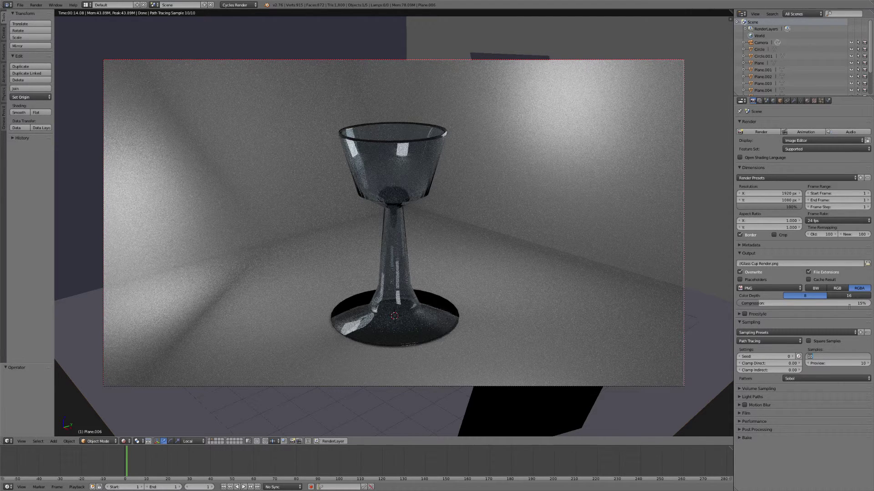
key(Return)
Step: Switch to Solid shading and leave camera view for a lower frontal look at the room
click(124, 441)
click(134, 418)
key(KP_0)
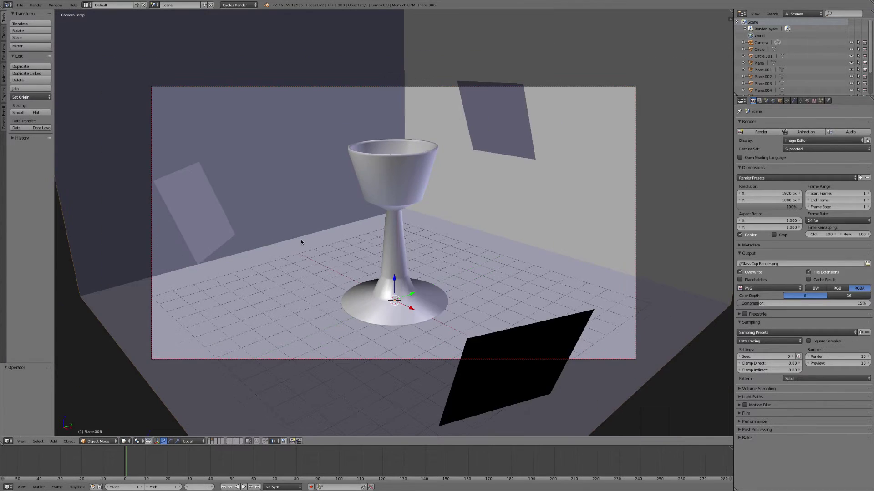
scroll(320, 244, down, 4)
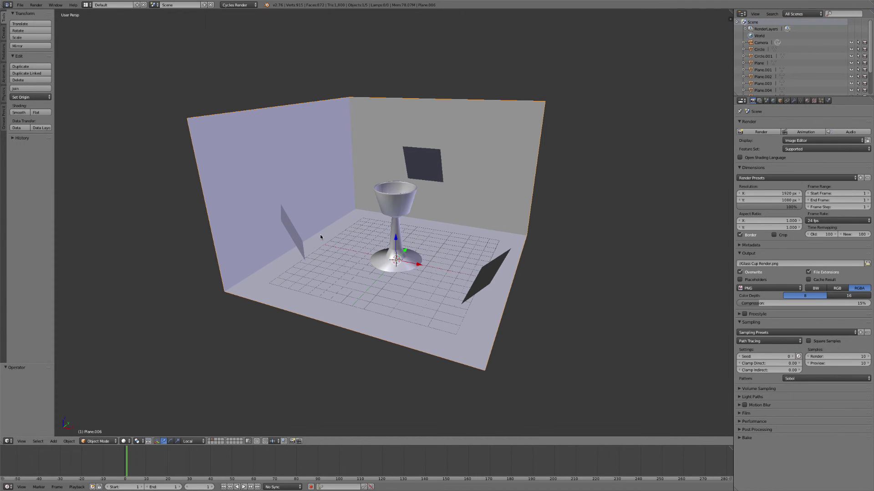
middle_drag(323, 235, 363, 212)
scroll(391, 215, up, 3)
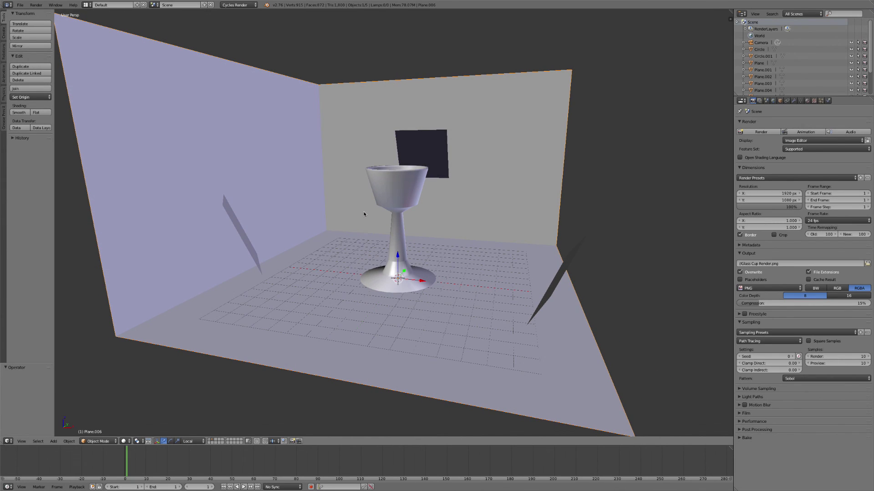